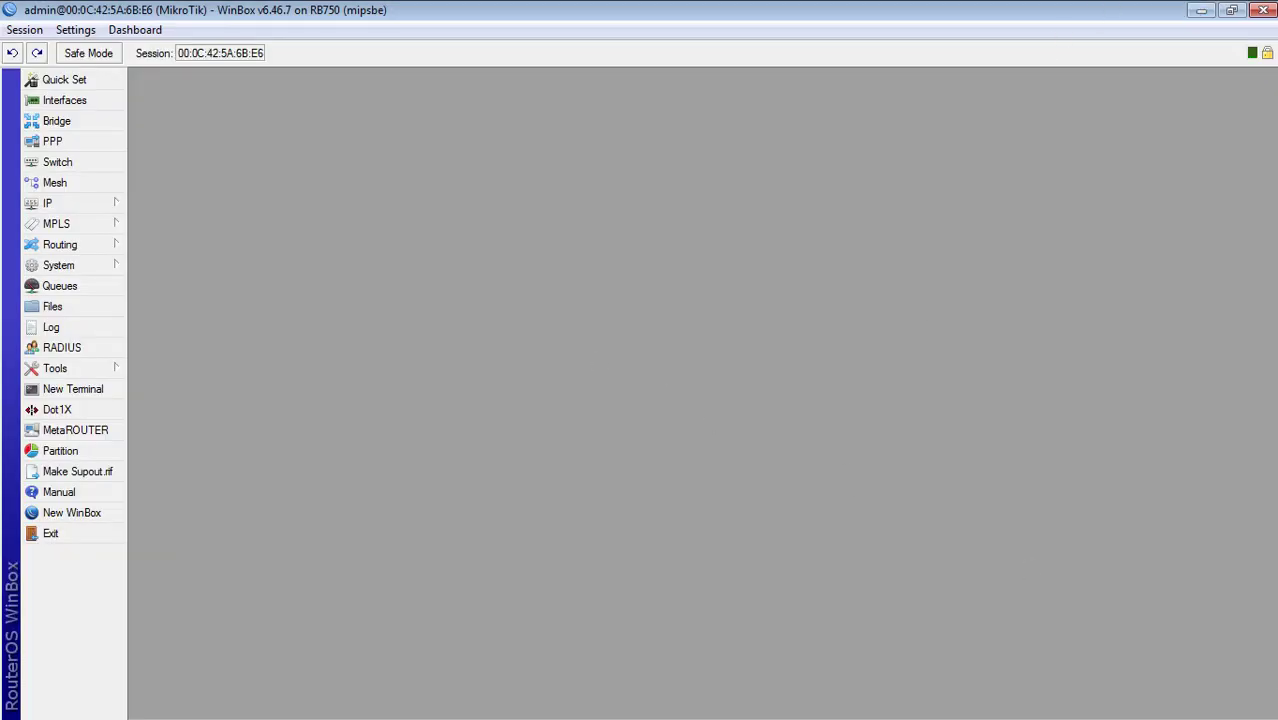
# Step: Switch to the browser article on displaying the hotspot's online count and move the phone mirror window out of the way
pyautogui.click(1199, 10)
pyautogui.hotkey('alt', 'Tab')
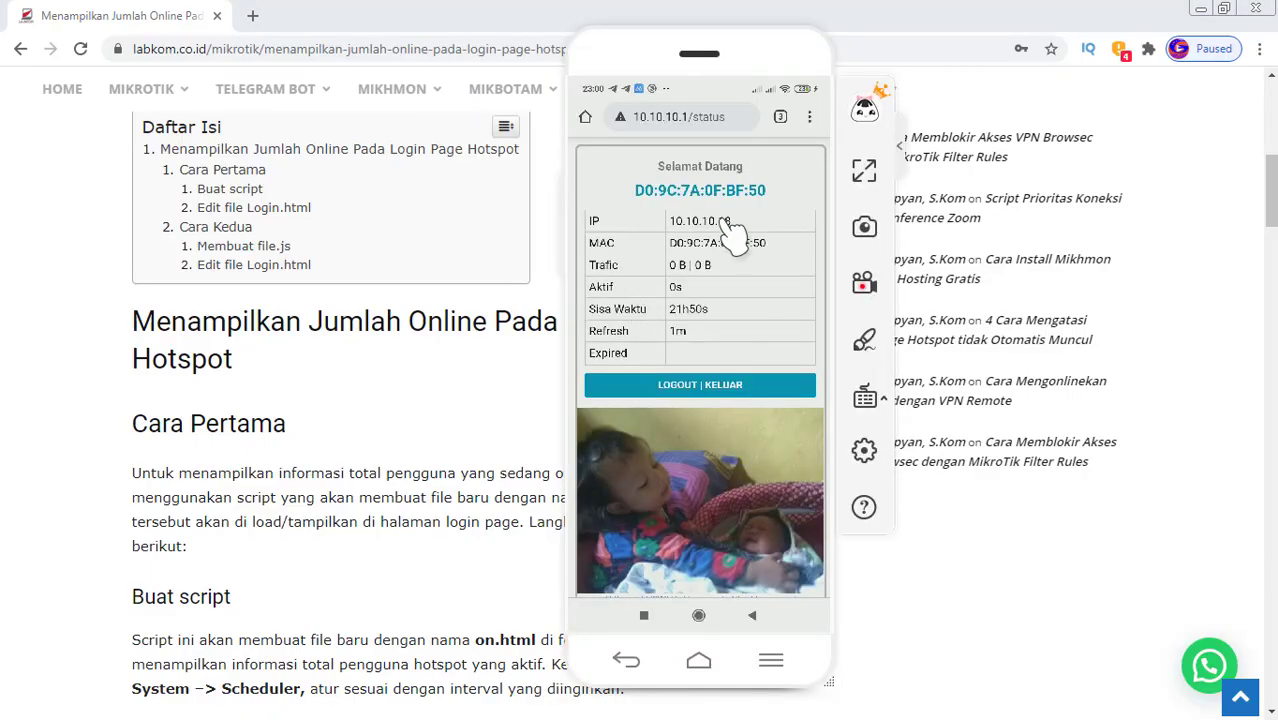
pyautogui.moveTo(702, 57); pyautogui.dragTo(985, 58)
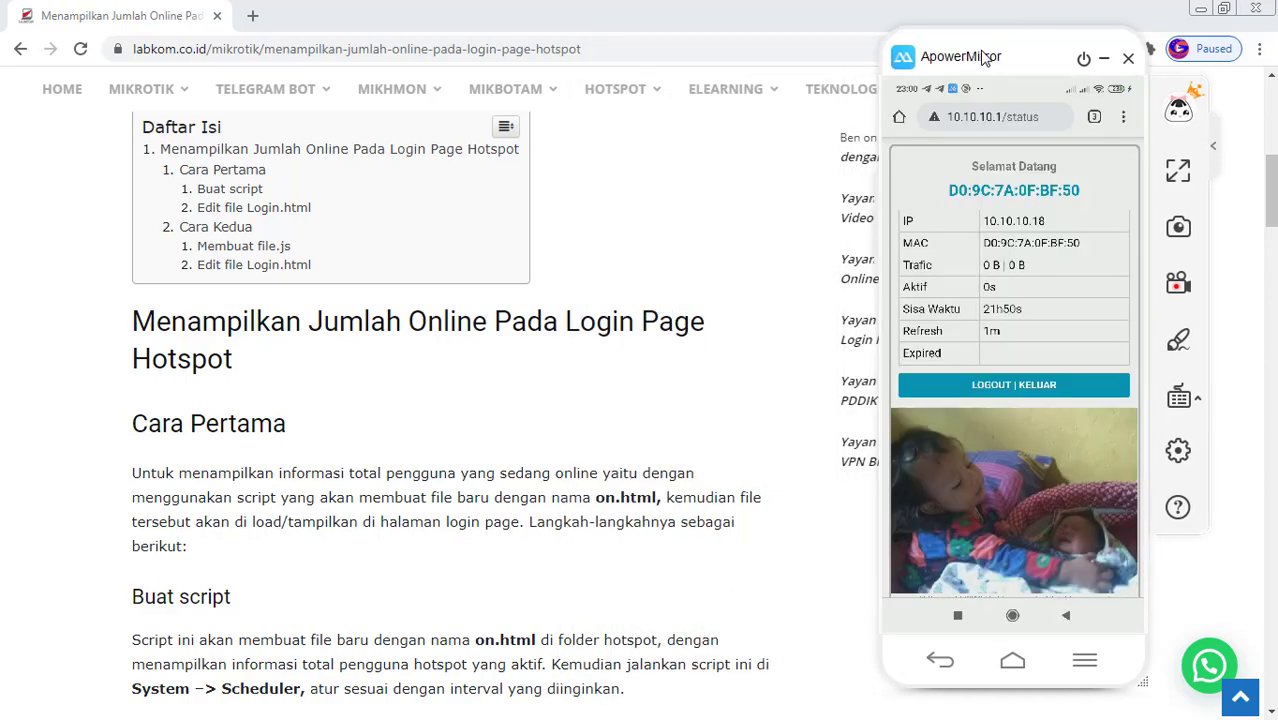
pyautogui.click(688, 6)
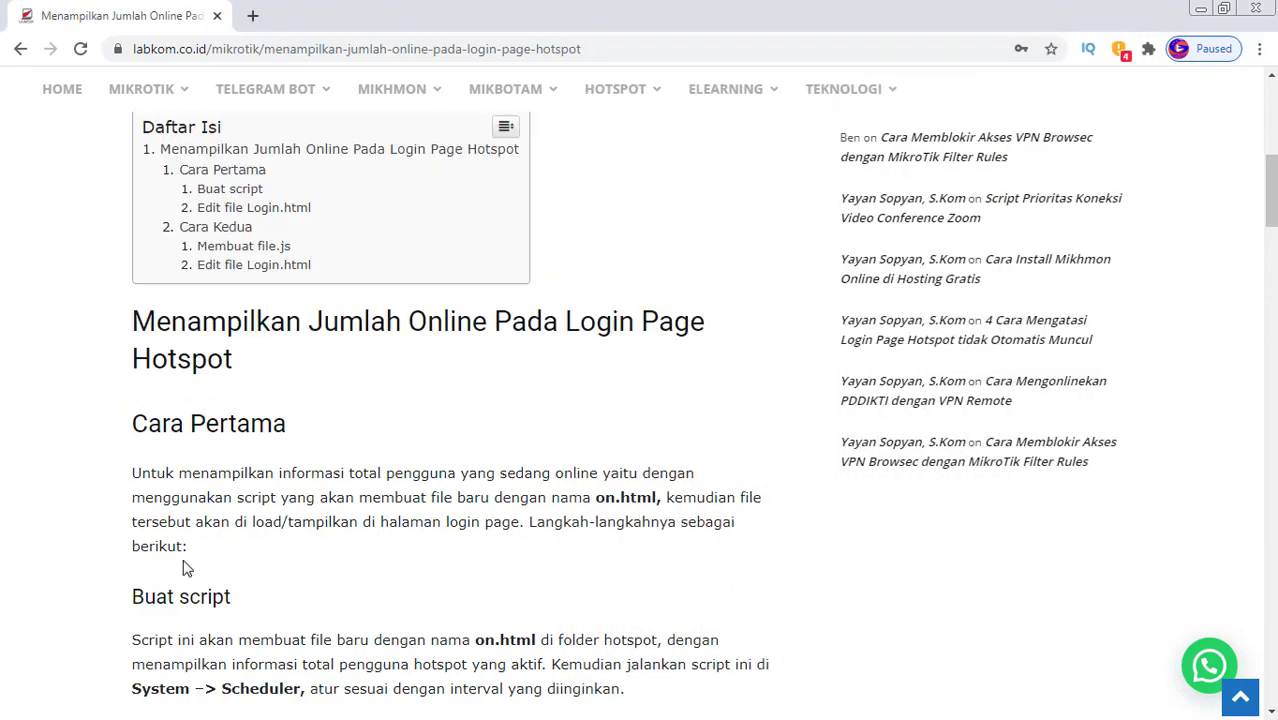
# Step: Read the article's "Buat script" section, examining the on.html path and the count-only part of the script code
pyautogui.scroll(-3, 183, 571)
pyautogui.scroll(-2, 183, 571)
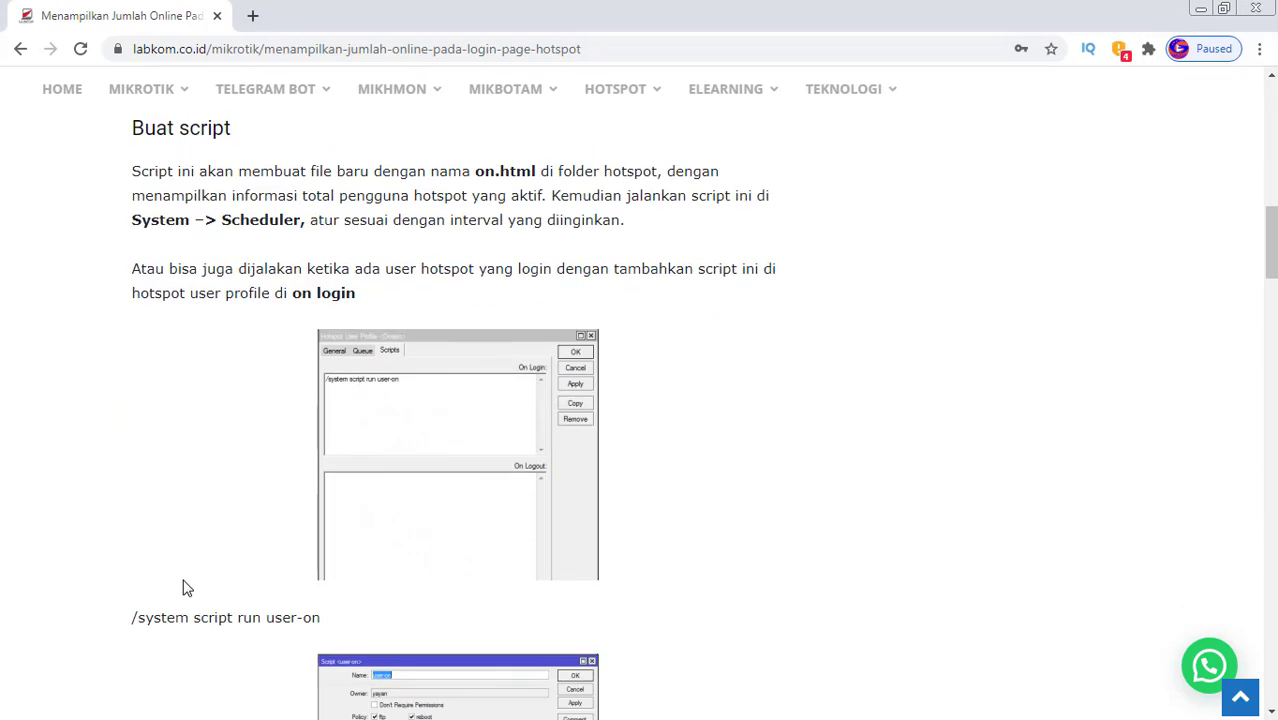
pyautogui.scroll(-3, 185, 588)
pyautogui.scroll(-3, 185, 588)
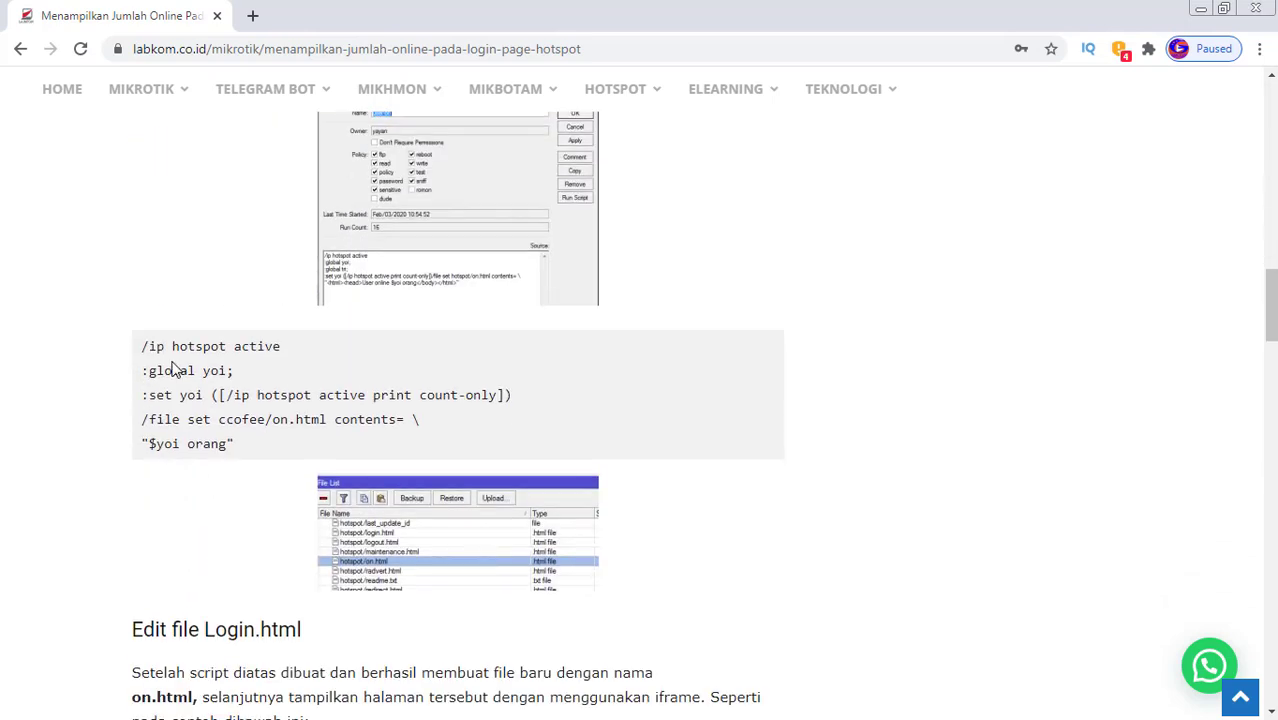
pyautogui.scroll(2, 205, 452)
pyautogui.scroll(-2, 211, 460)
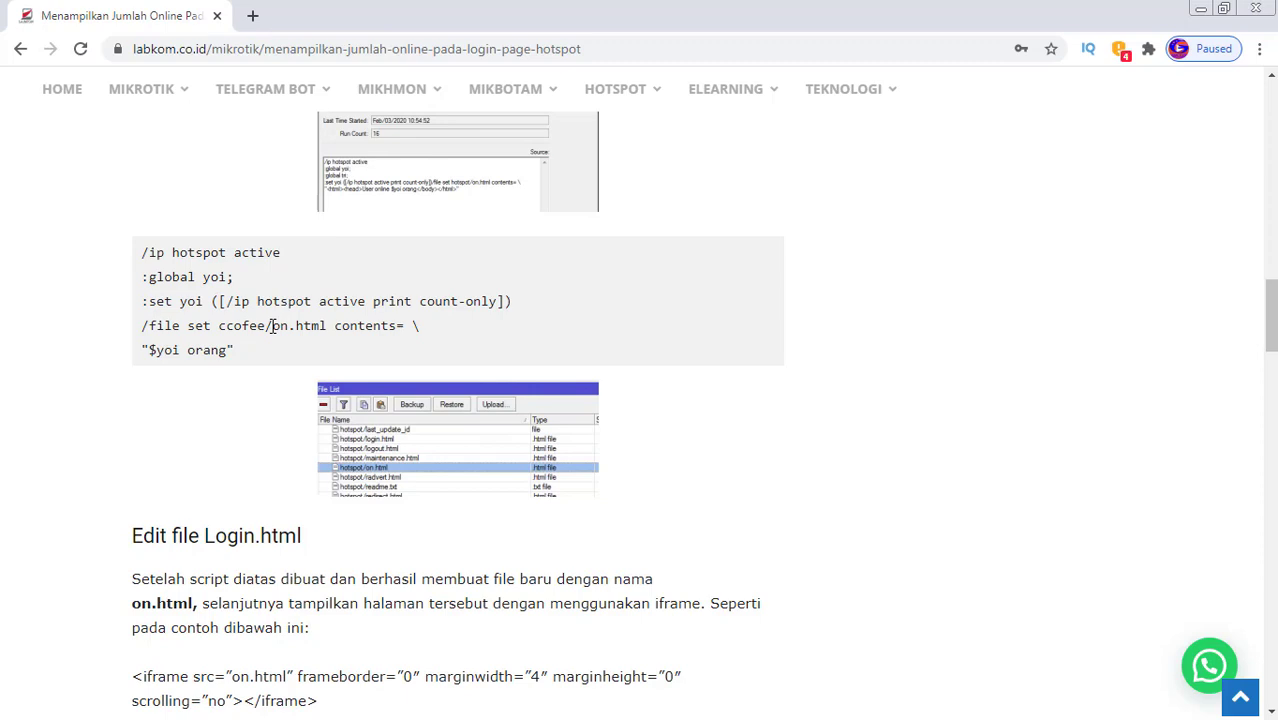
pyautogui.moveTo(271, 326); pyautogui.dragTo(329, 326)
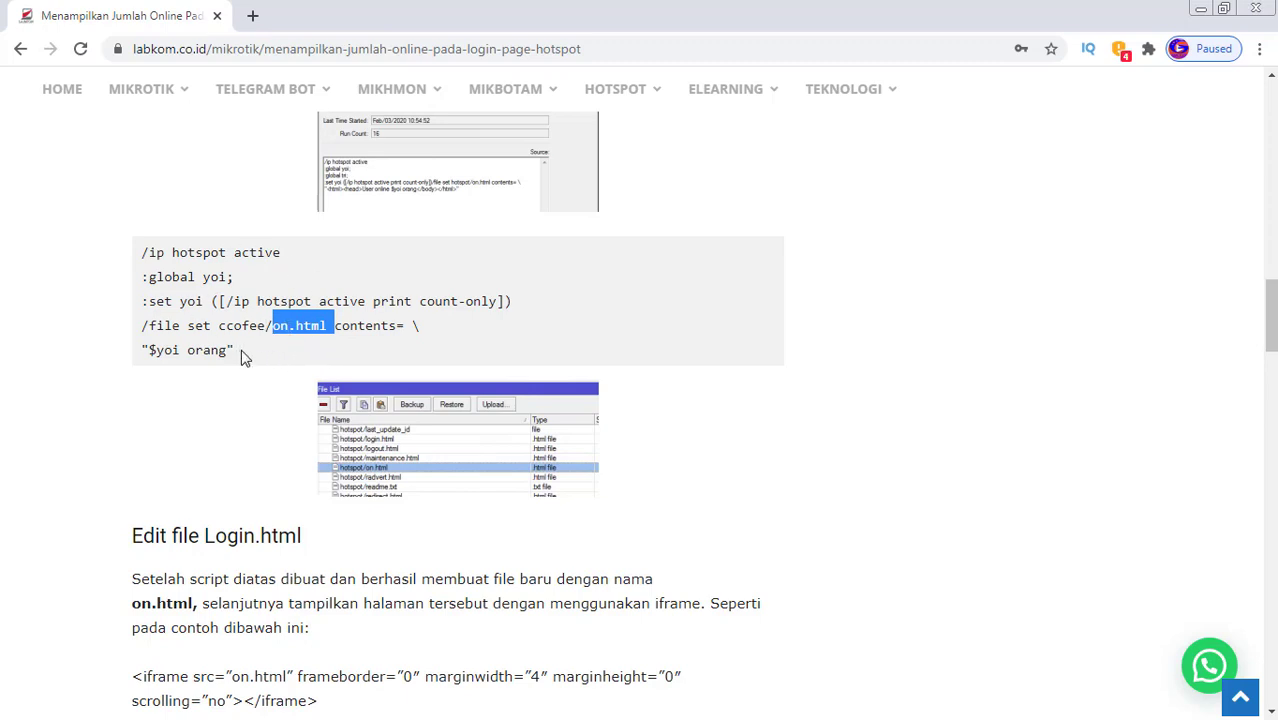
pyautogui.moveTo(240, 357); pyautogui.dragTo(131, 262)
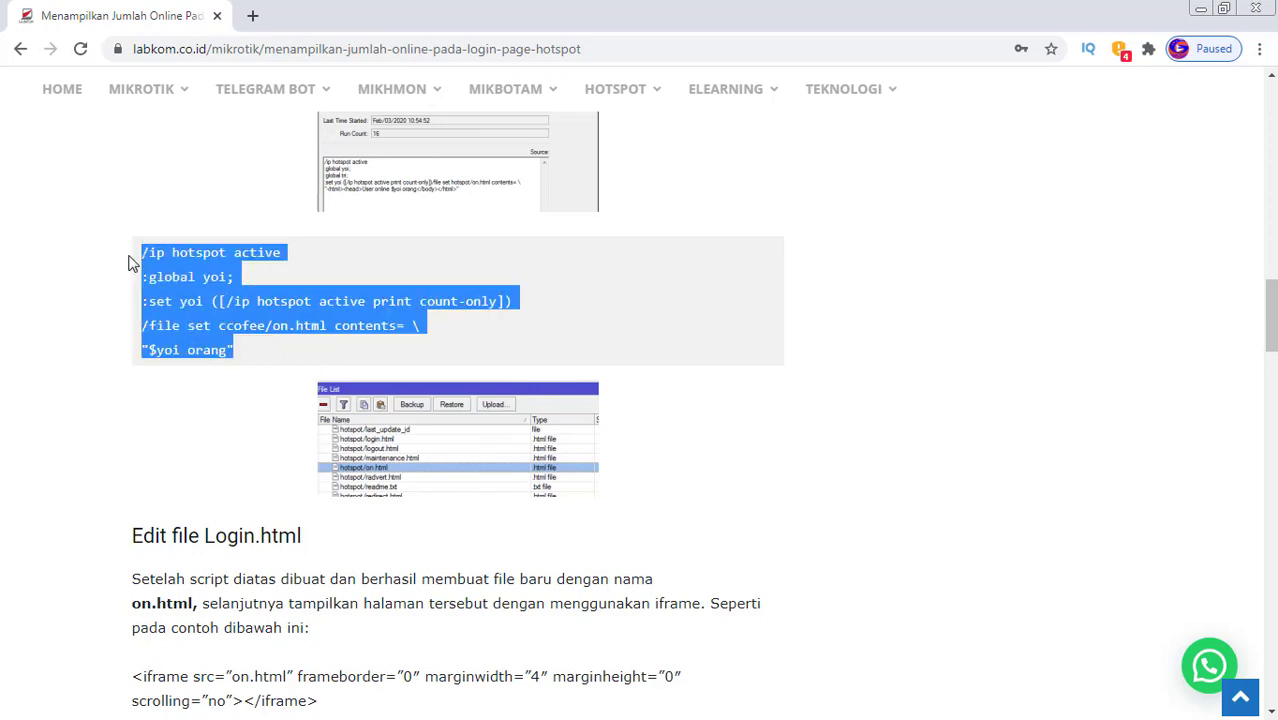
pyautogui.doubleClick(316, 327)
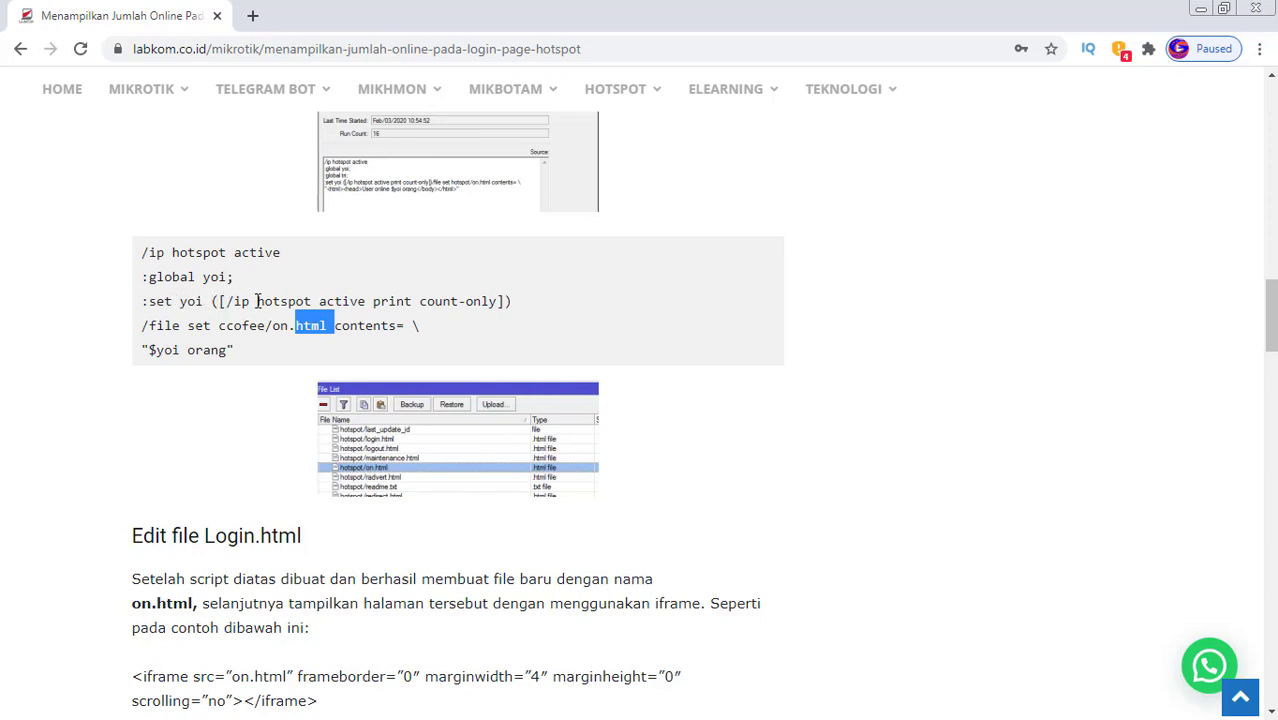
pyautogui.moveTo(503, 301); pyautogui.dragTo(424, 309)
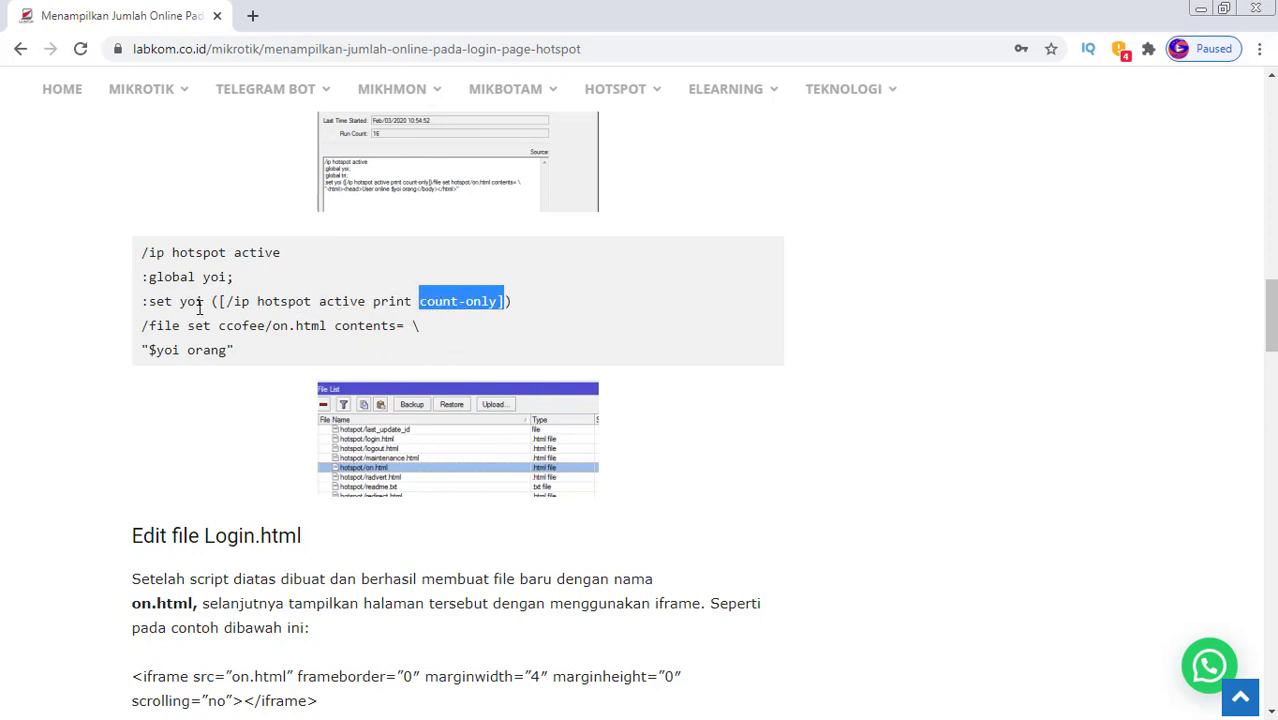
# Step: Copy the whole script code block, from "/ip hotspot active" to "$yoi orang", out of the article
pyautogui.moveTo(141, 251); pyautogui.dragTo(253, 341)
pyautogui.rightClick(261, 321)
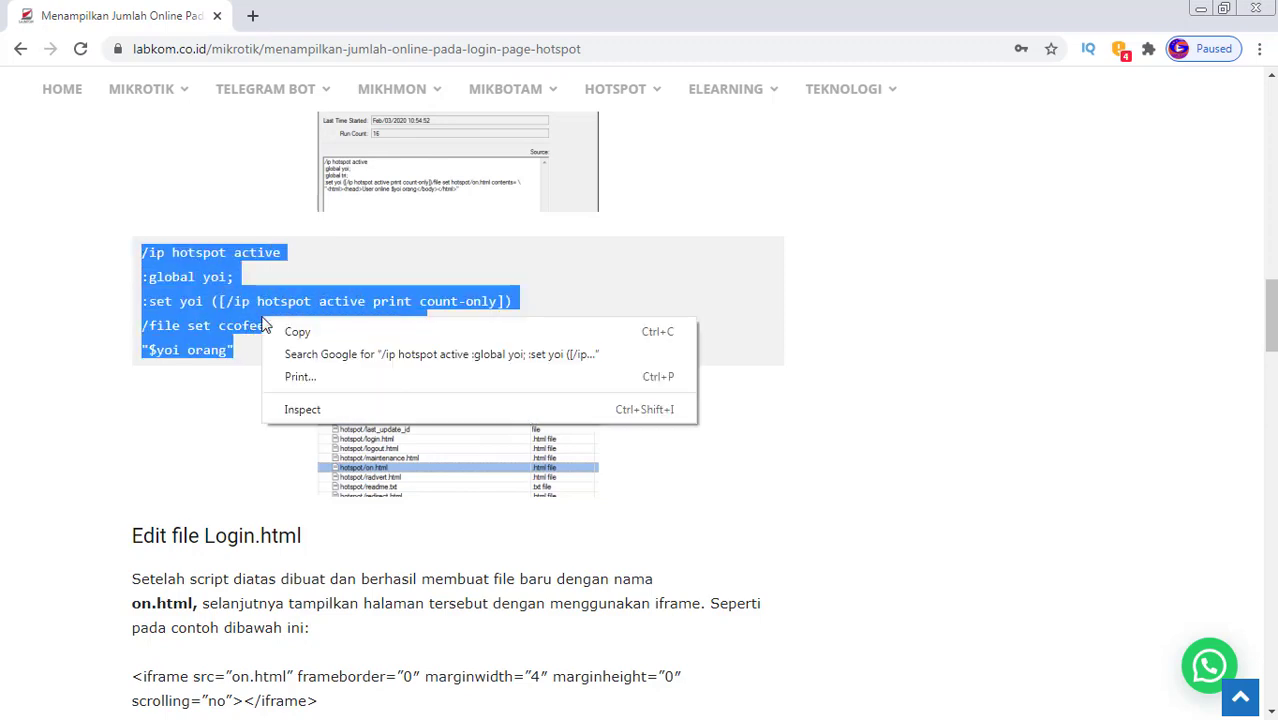
pyautogui.click(281, 331)
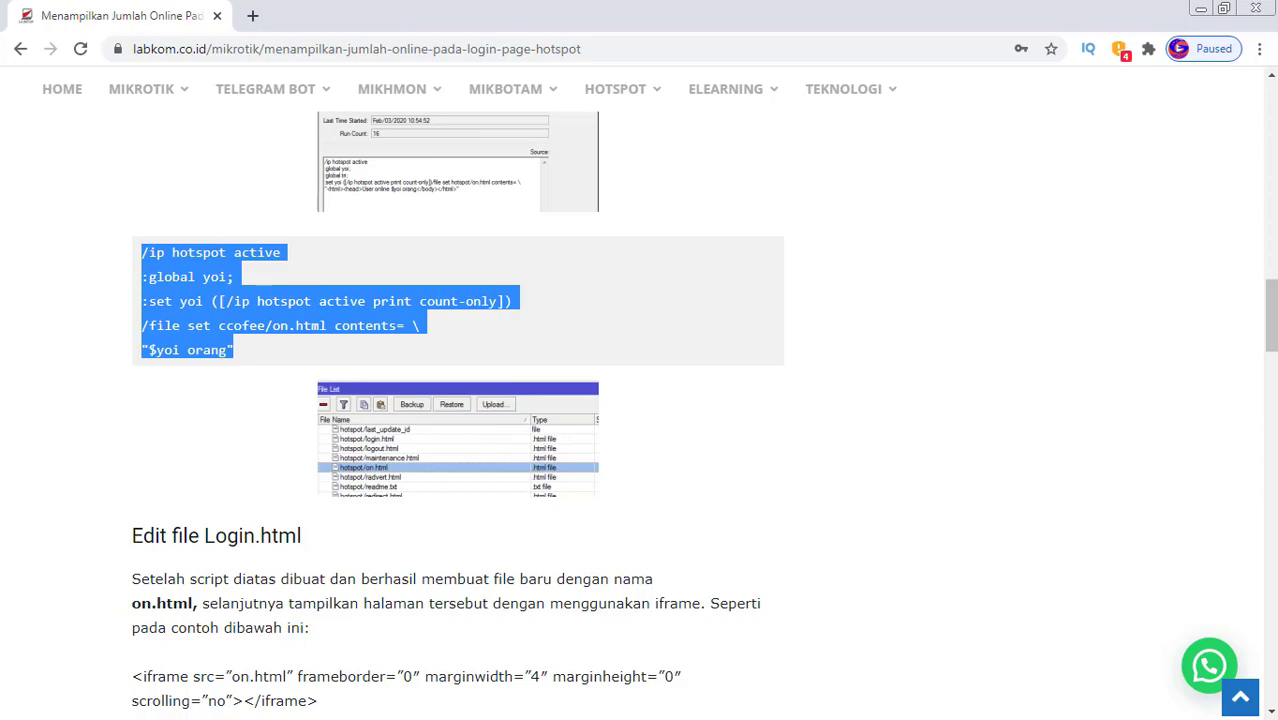
# Step: Switch to WinBox, create a new system script and paste the copied code as its source
pyautogui.hotkey('alt', 'Tab')
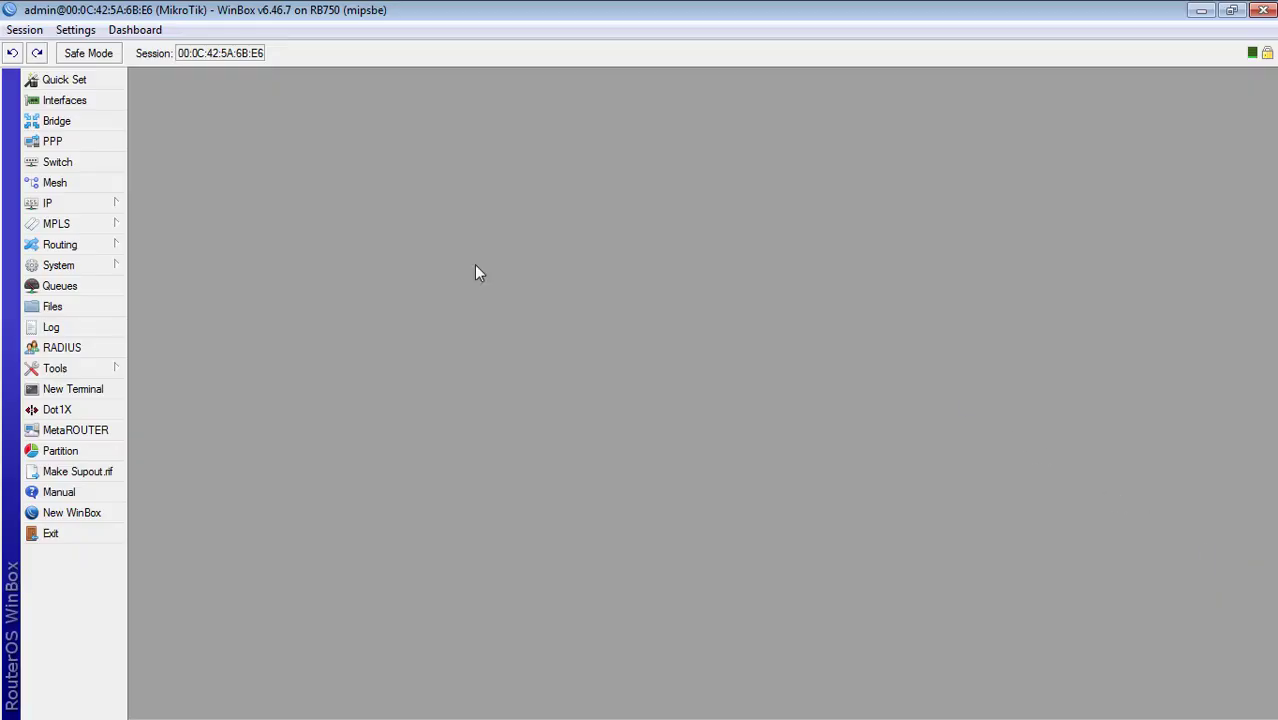
pyautogui.click(114, 268)
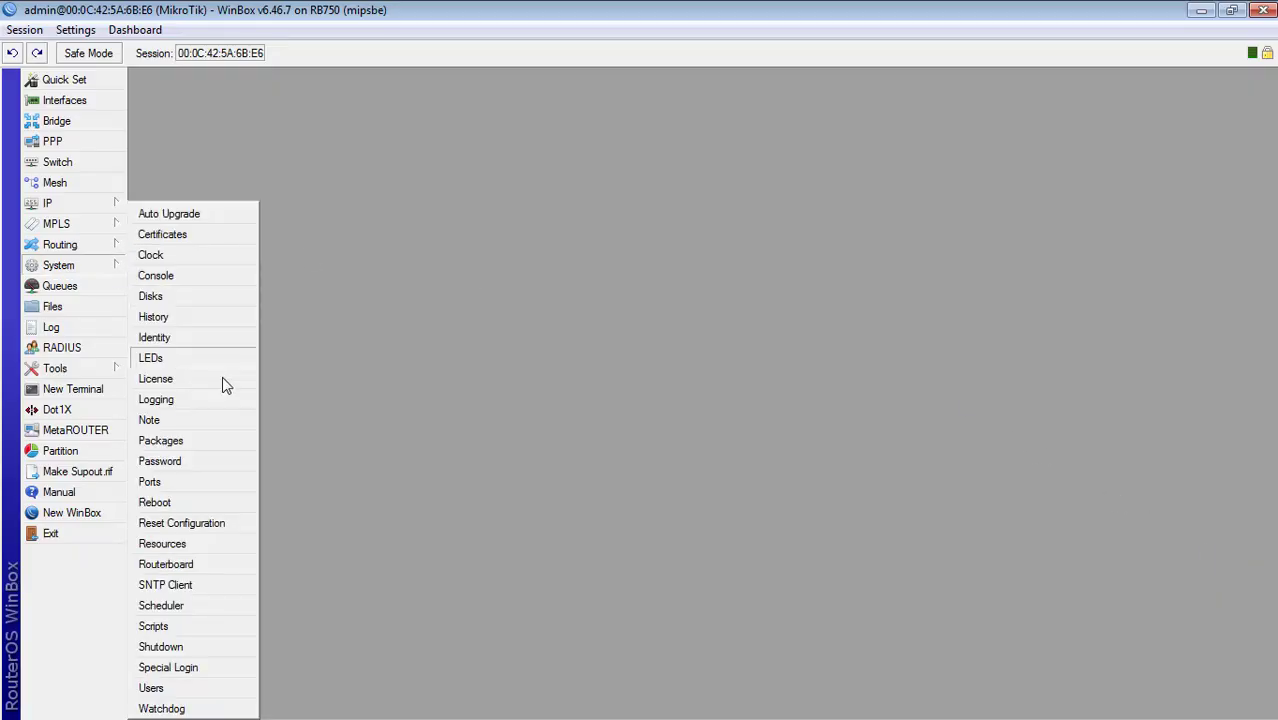
pyautogui.click(189, 625)
pyautogui.click(141, 122)
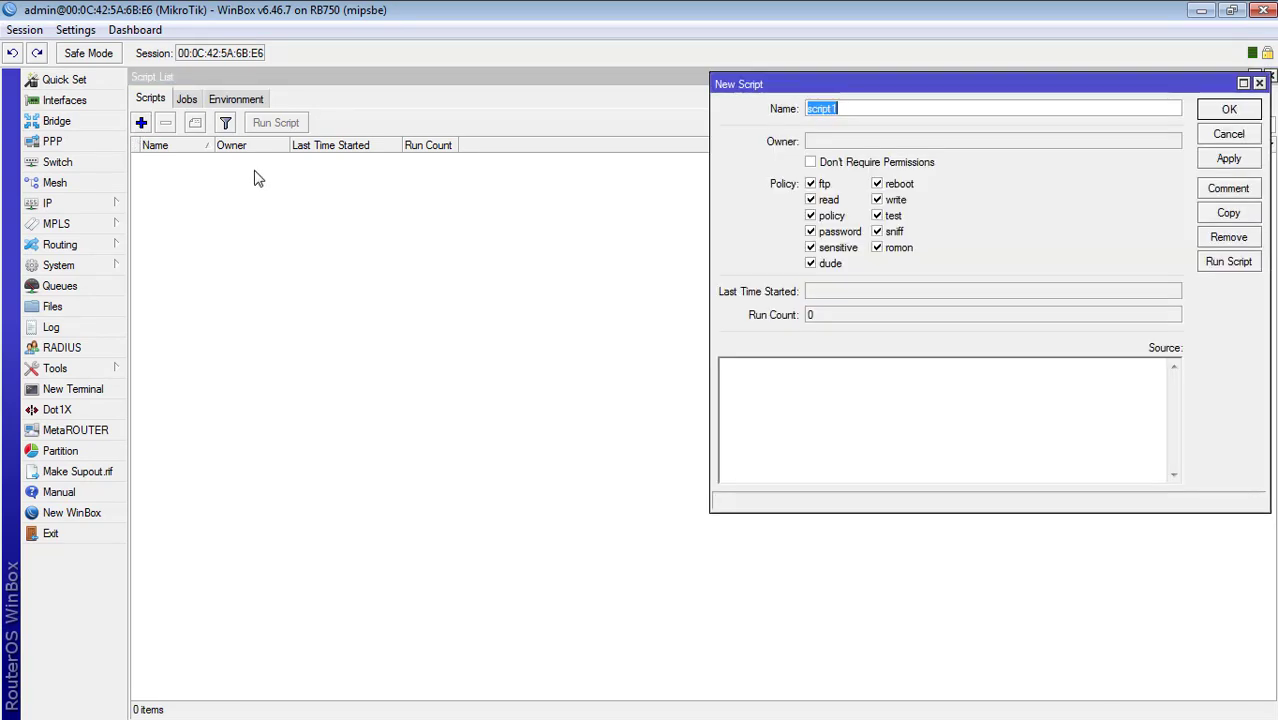
pyautogui.rightClick(811, 386)
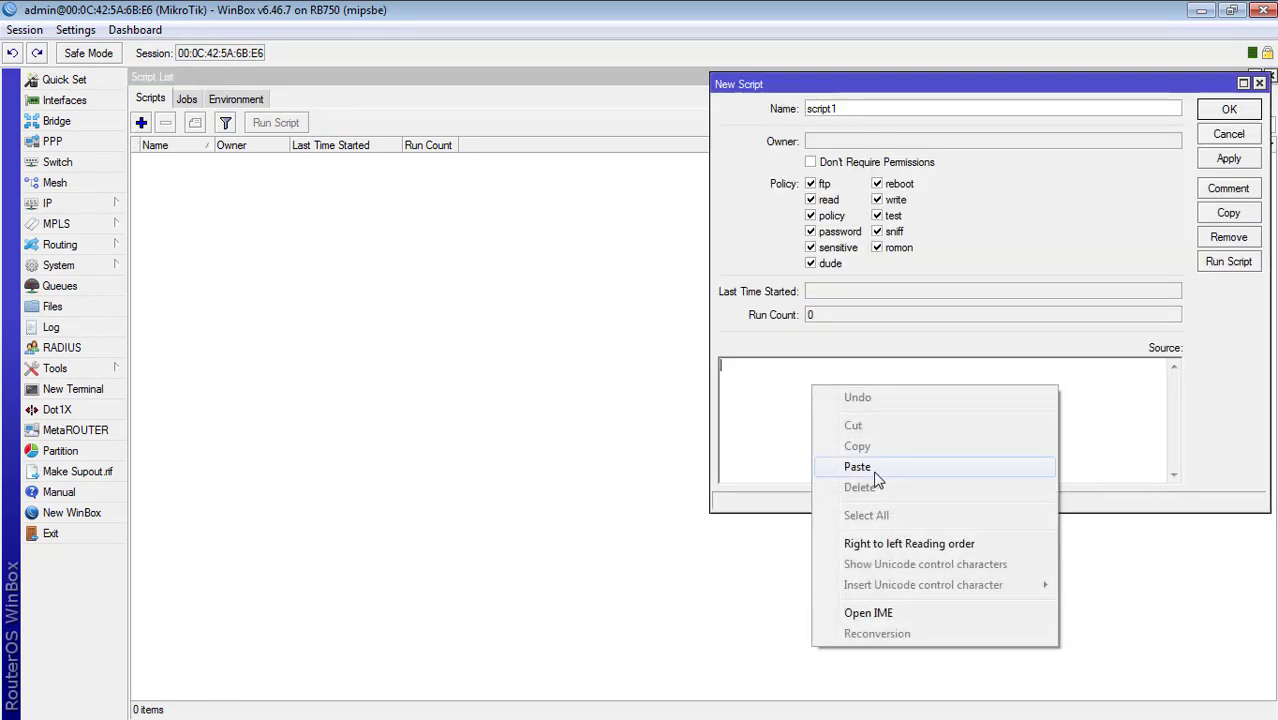
pyautogui.click(876, 477)
# Step: Close the script list, name the new script "on" and apply it
pyautogui.press('Escape')
pyautogui.click(1270, 78)
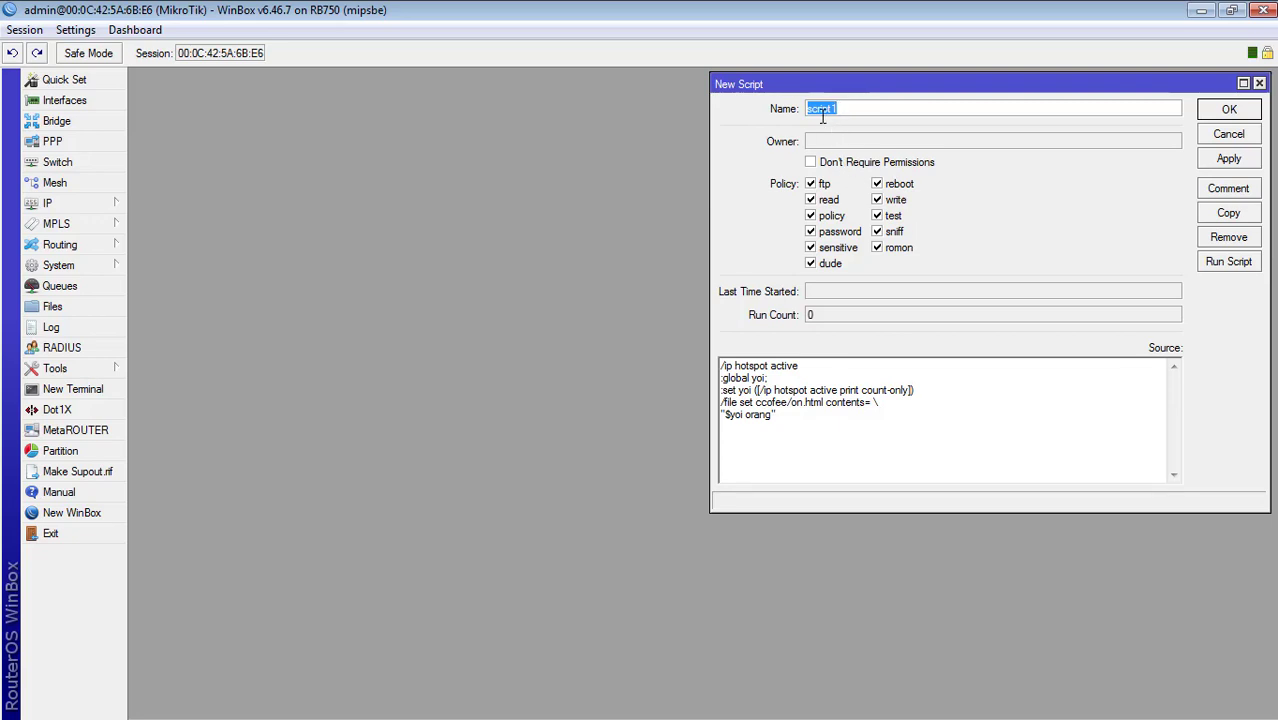
pyautogui.write('on')
pyautogui.click(1226, 160)
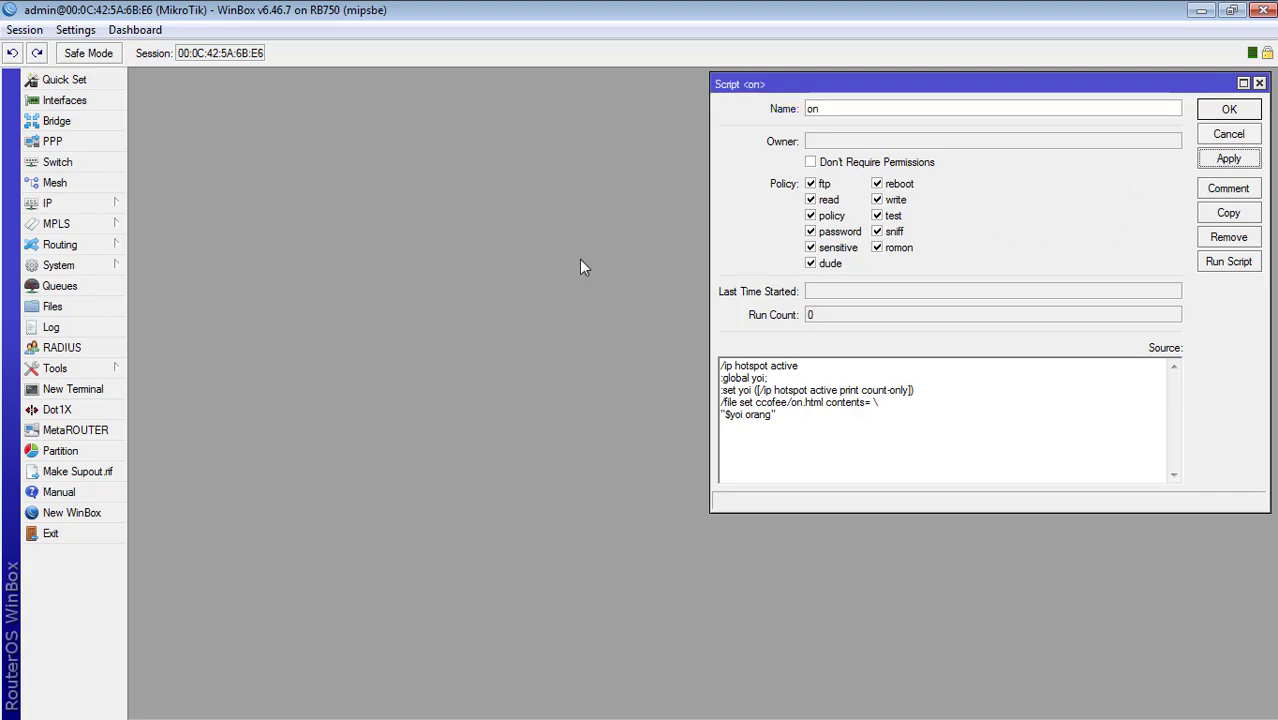
# Step: Open a terminal beside the script window and run the script "on" from the system script level
pyautogui.click(86, 393)
pyautogui.moveTo(735, 183); pyautogui.dragTo(199, 86)
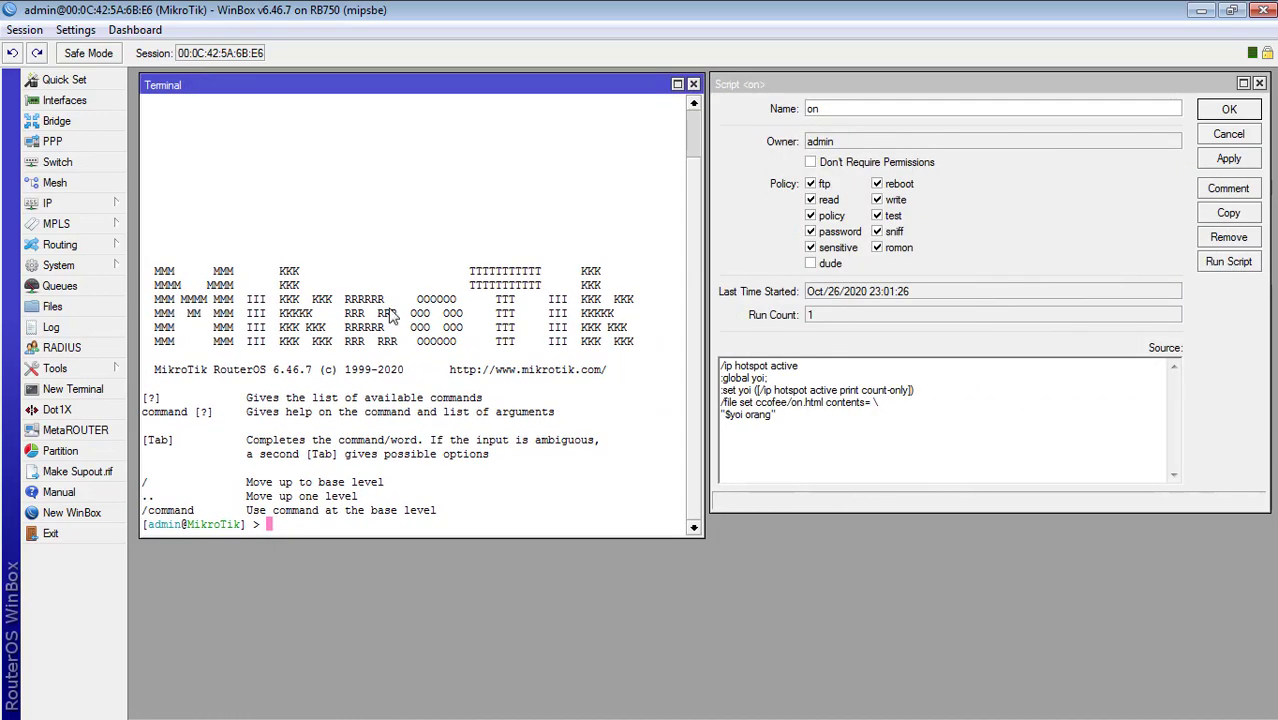
pyautogui.write('sys')
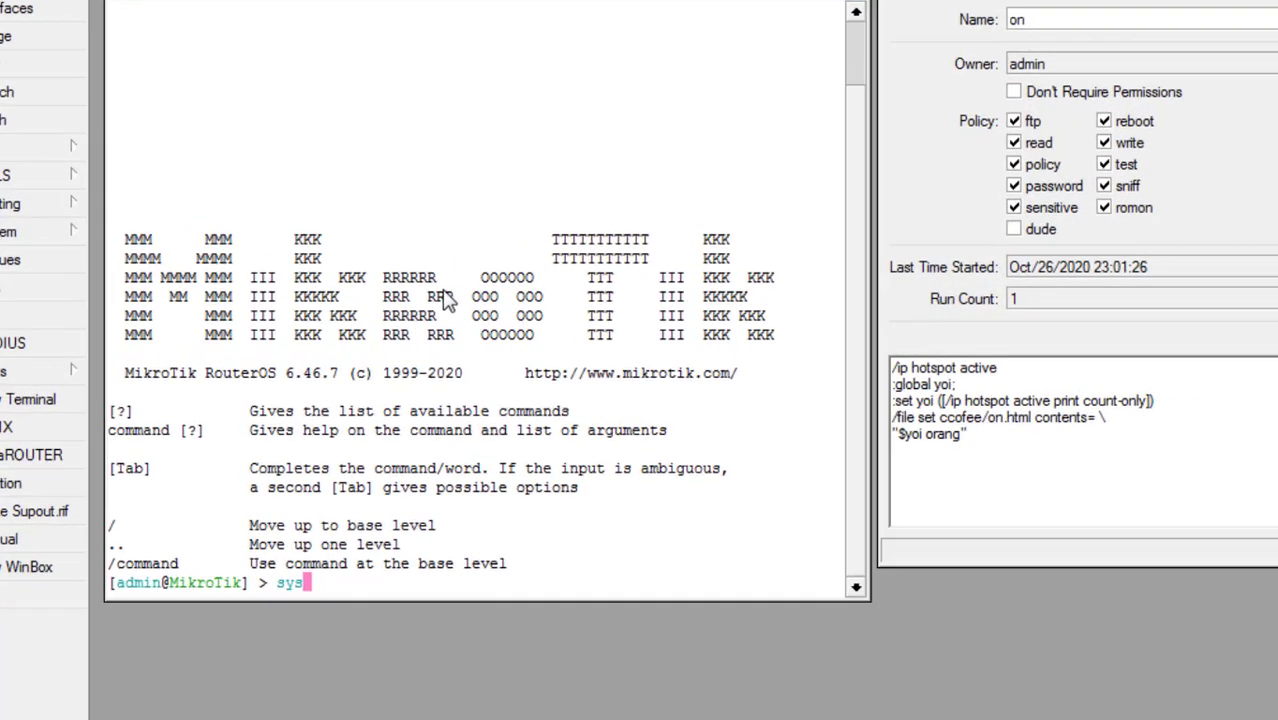
pyautogui.press('Return')
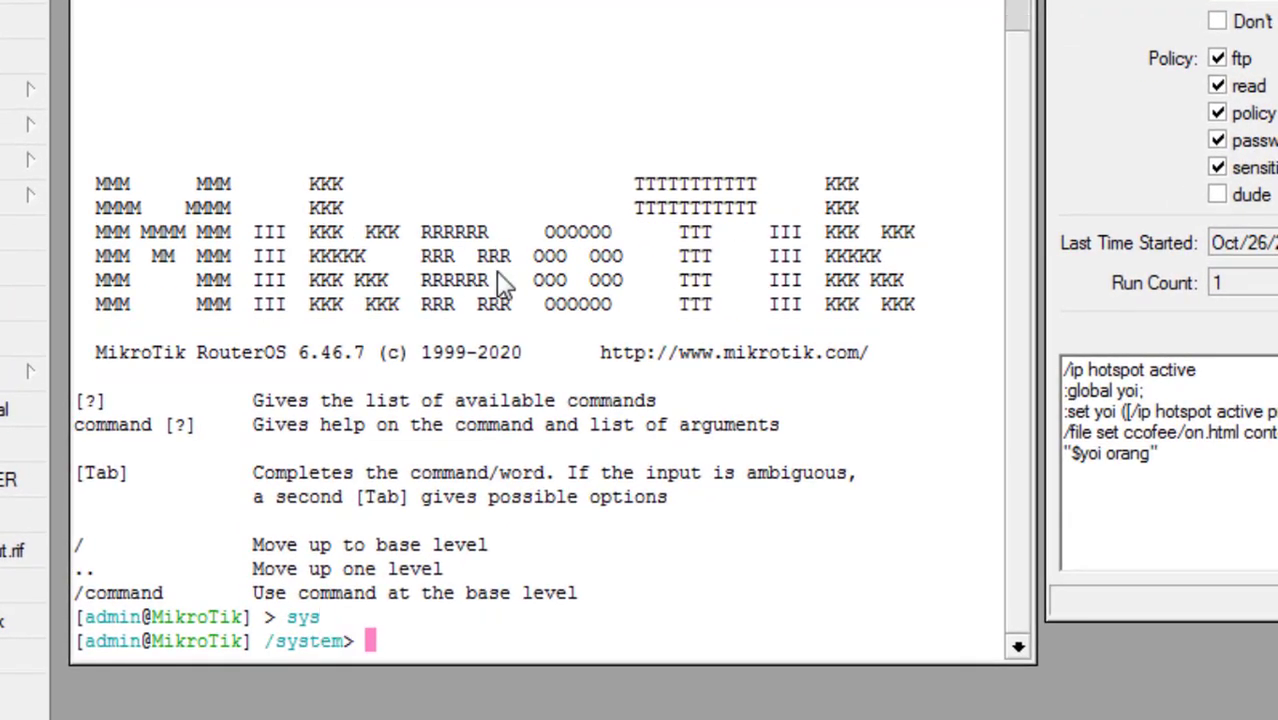
pyautogui.write('scr')
pyautogui.press('Return')
pyautogui.write('run on')
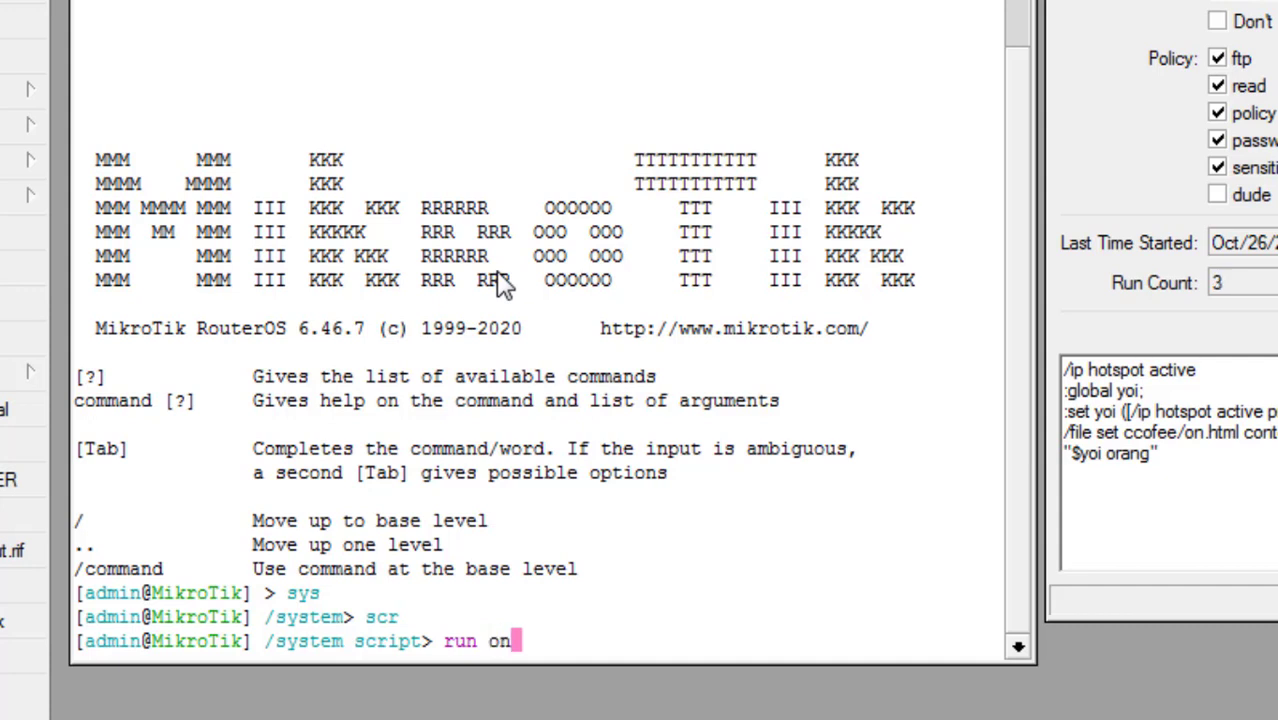
pyautogui.press('Return')
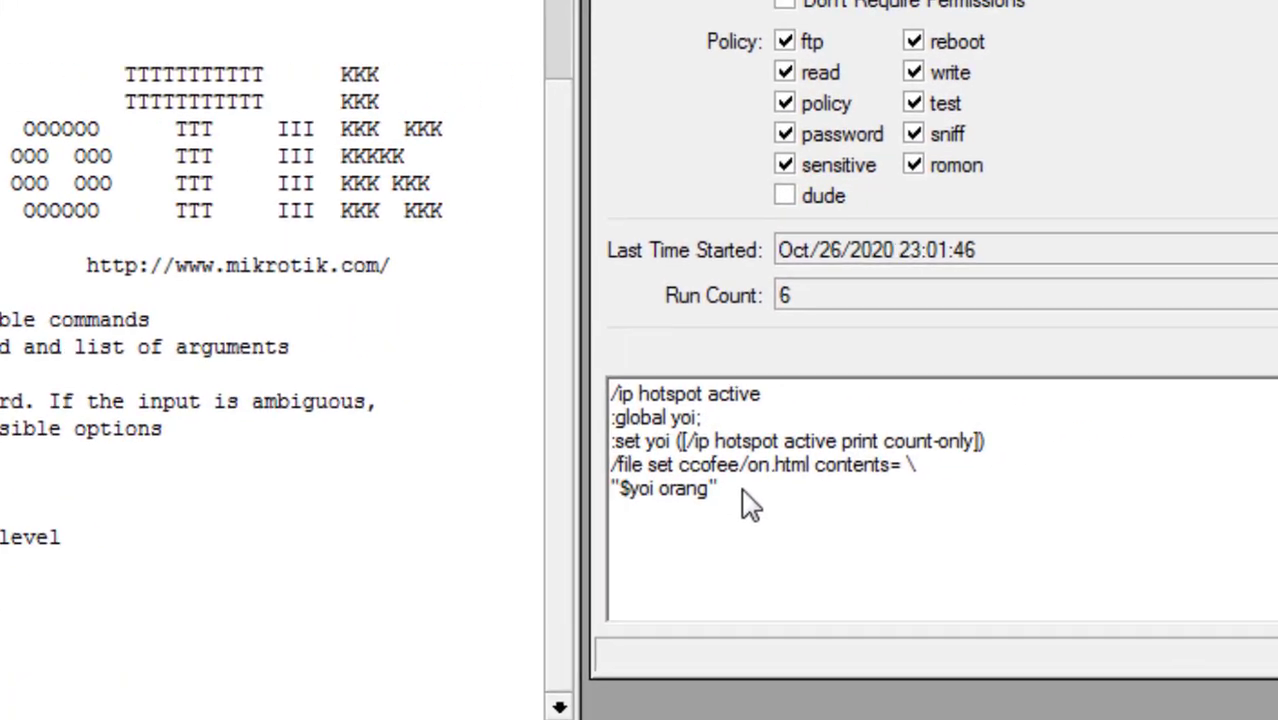
# Step: Examine the router's file list for the ccofee/on.html file that the script's source refers to
pyautogui.click(622, 476)
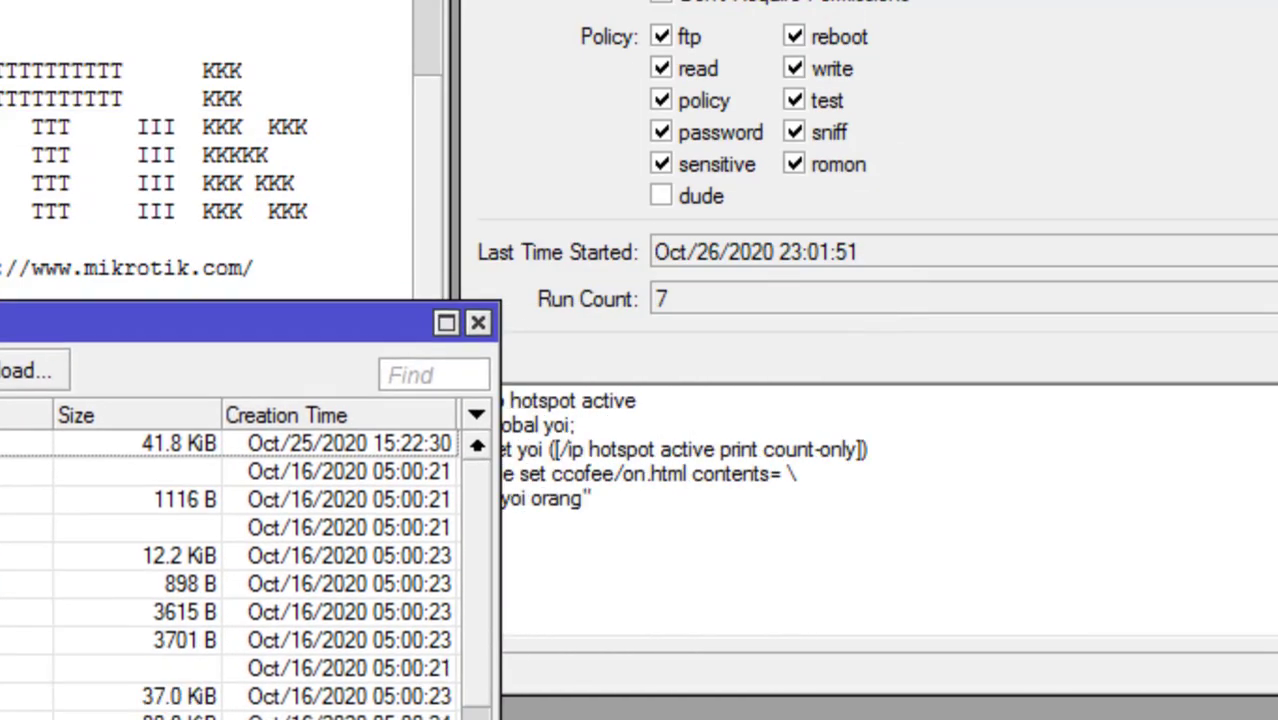
pyautogui.scroll(-3, 338, 354)
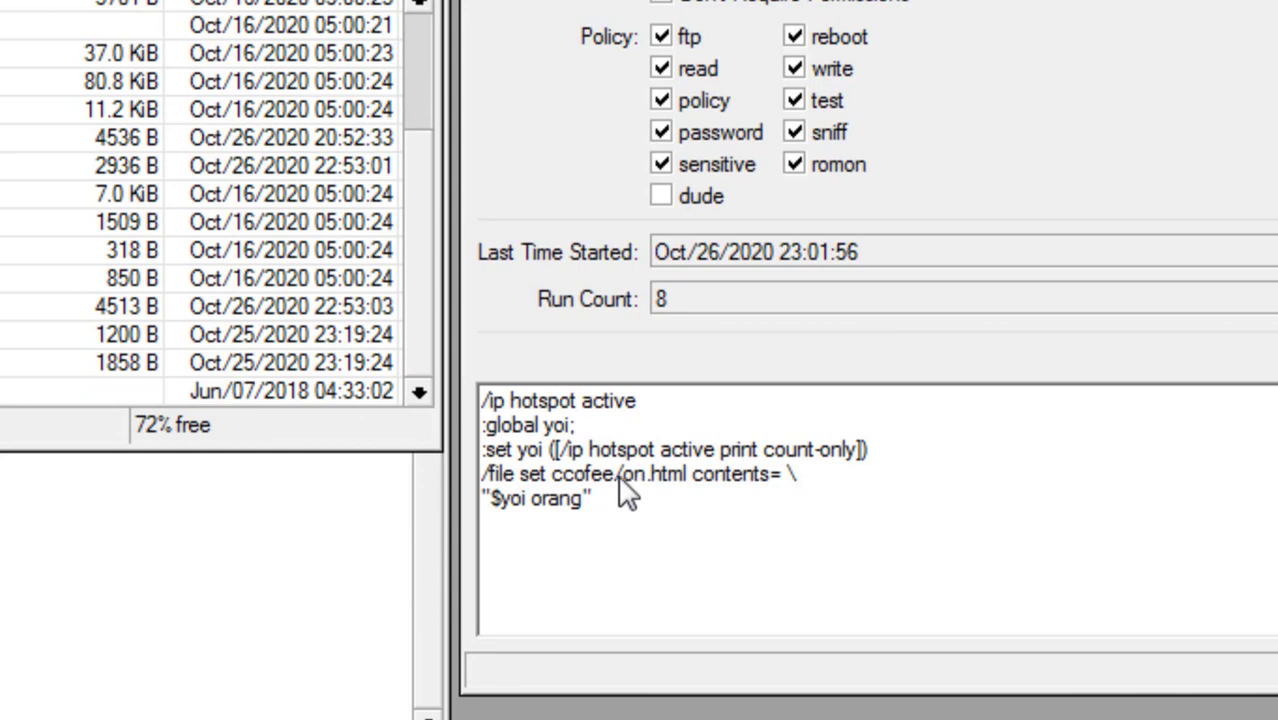
pyautogui.doubleClick(653, 476)
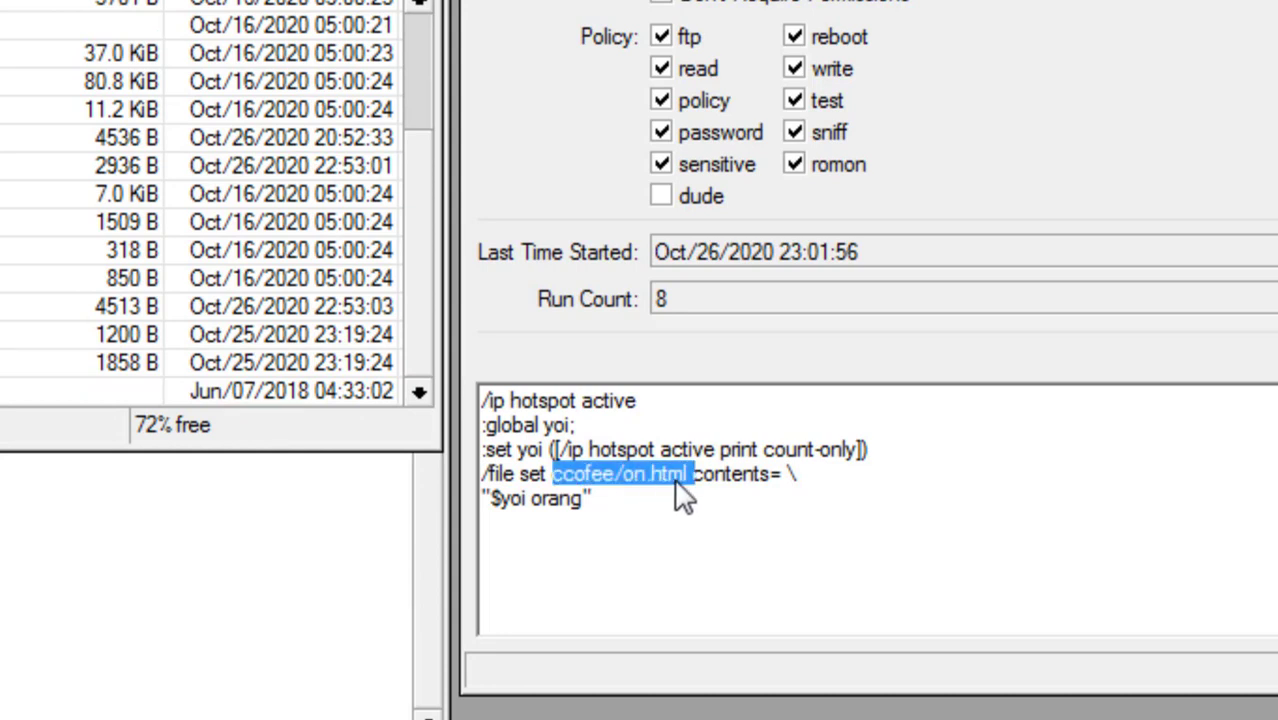
pyautogui.moveTo(690, 486); pyautogui.dragTo(622, 486)
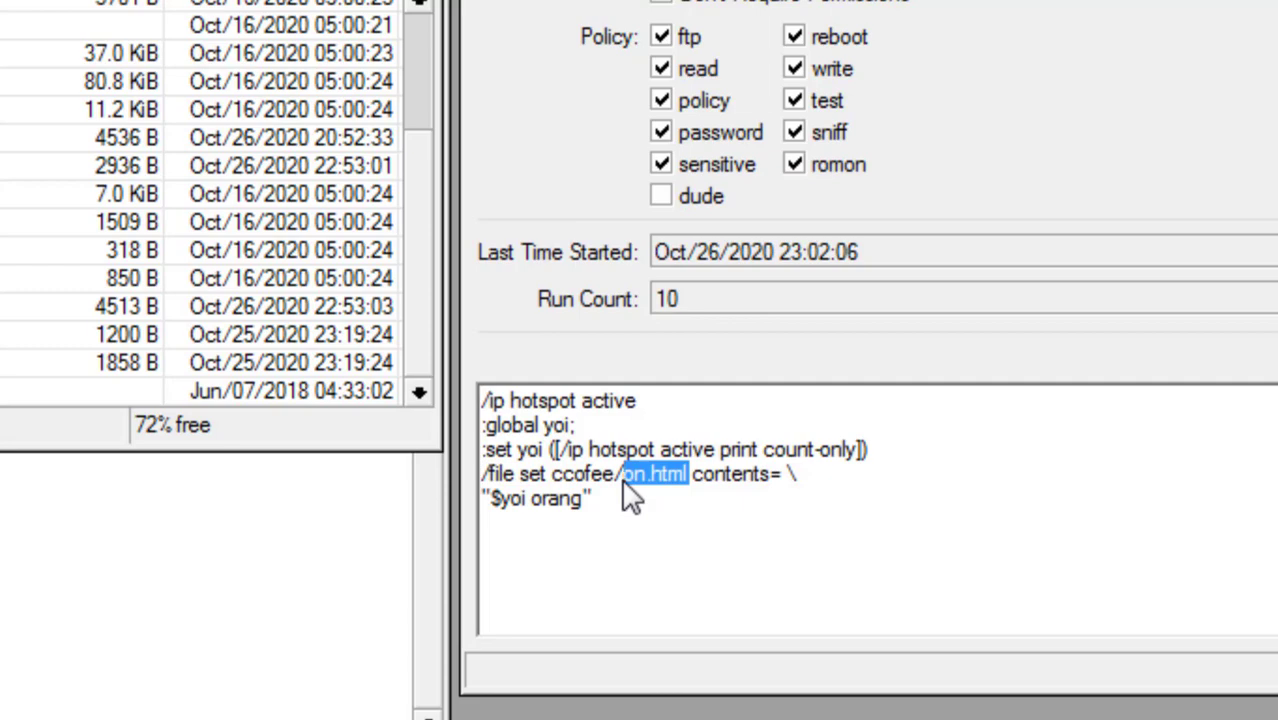
pyautogui.click(625, 486)
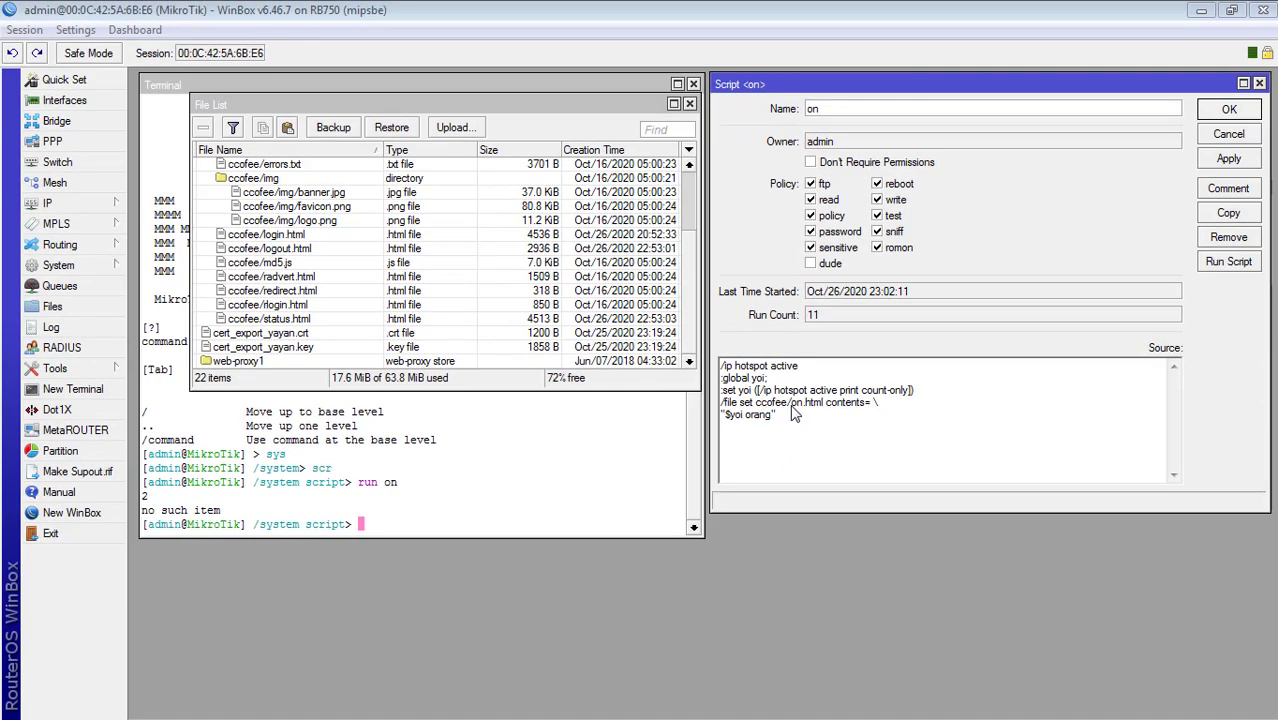
# Step: Switch to a blank Notepad document, move it clear of the file list and enter the placeholder text "tesssssss"
pyautogui.hotkey('alt', 'Tab')
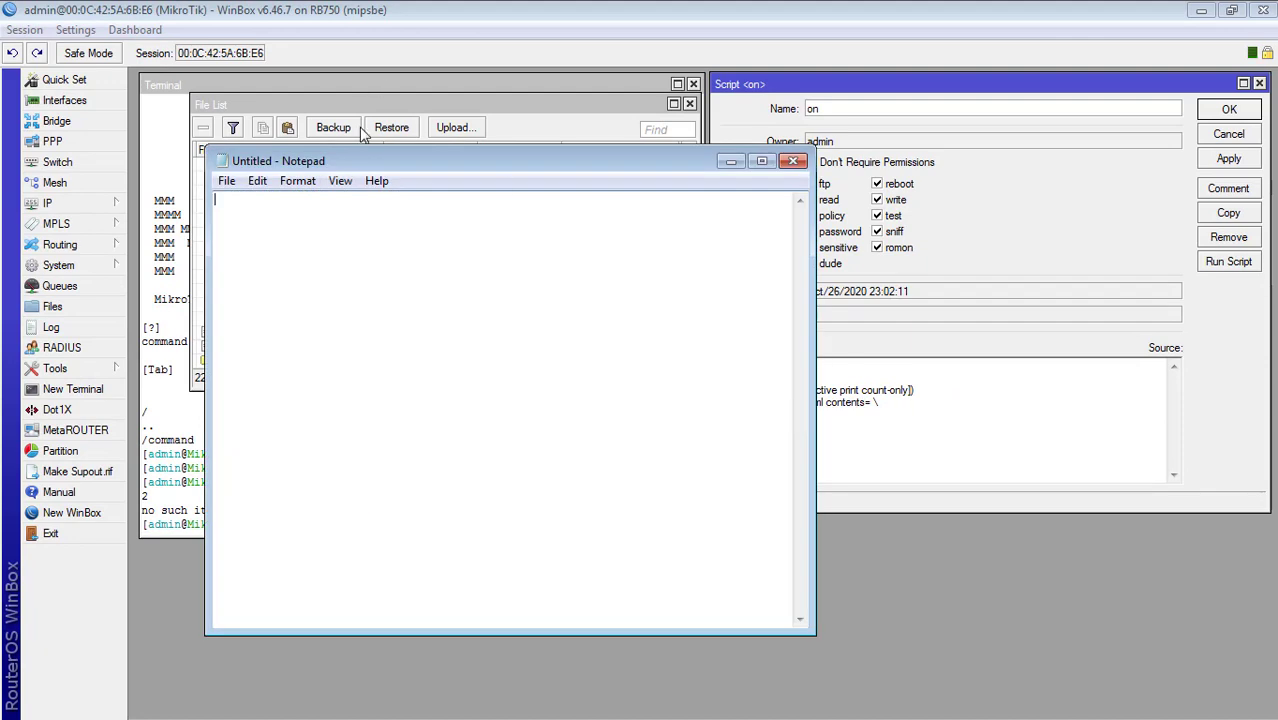
pyautogui.moveTo(344, 162); pyautogui.dragTo(660, 150)
pyautogui.write('tesssssss')
# Step: Save the placeholder document to the Desktop as on.html with the All Files type, and close Notepad
pyautogui.click(540, 163)
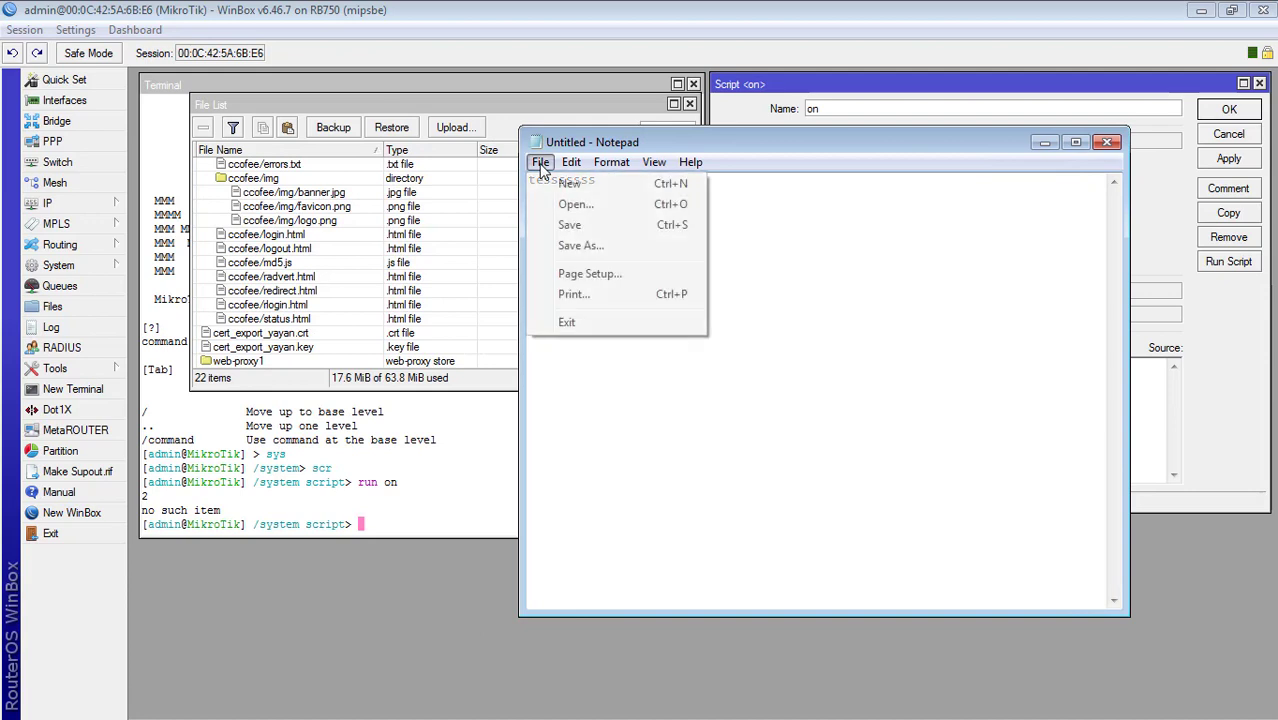
pyautogui.click(559, 246)
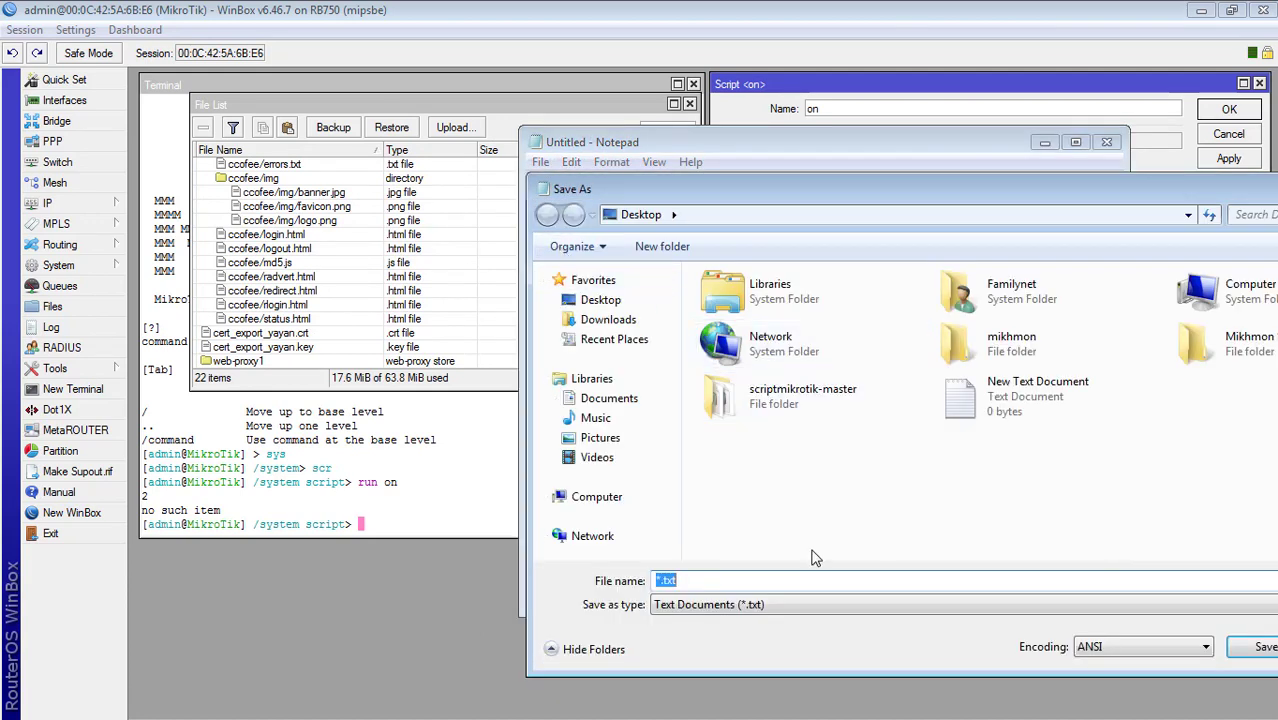
pyautogui.click(714, 606)
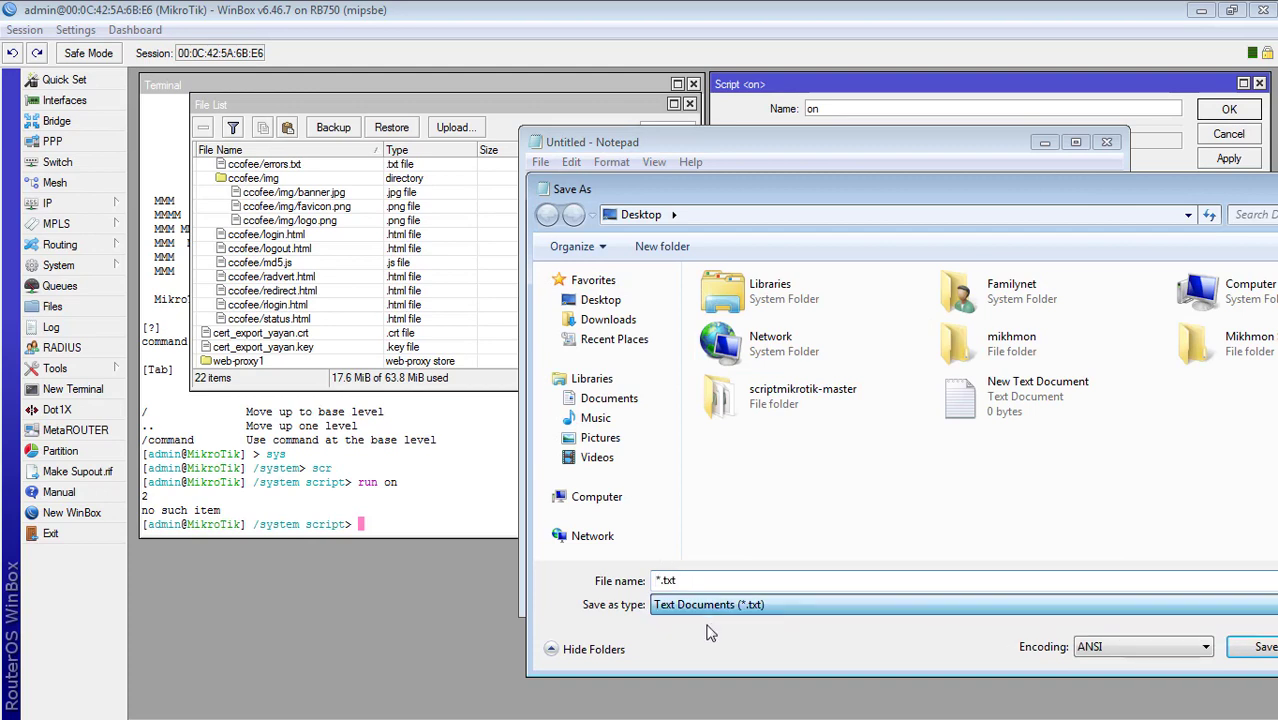
pyautogui.click(697, 640)
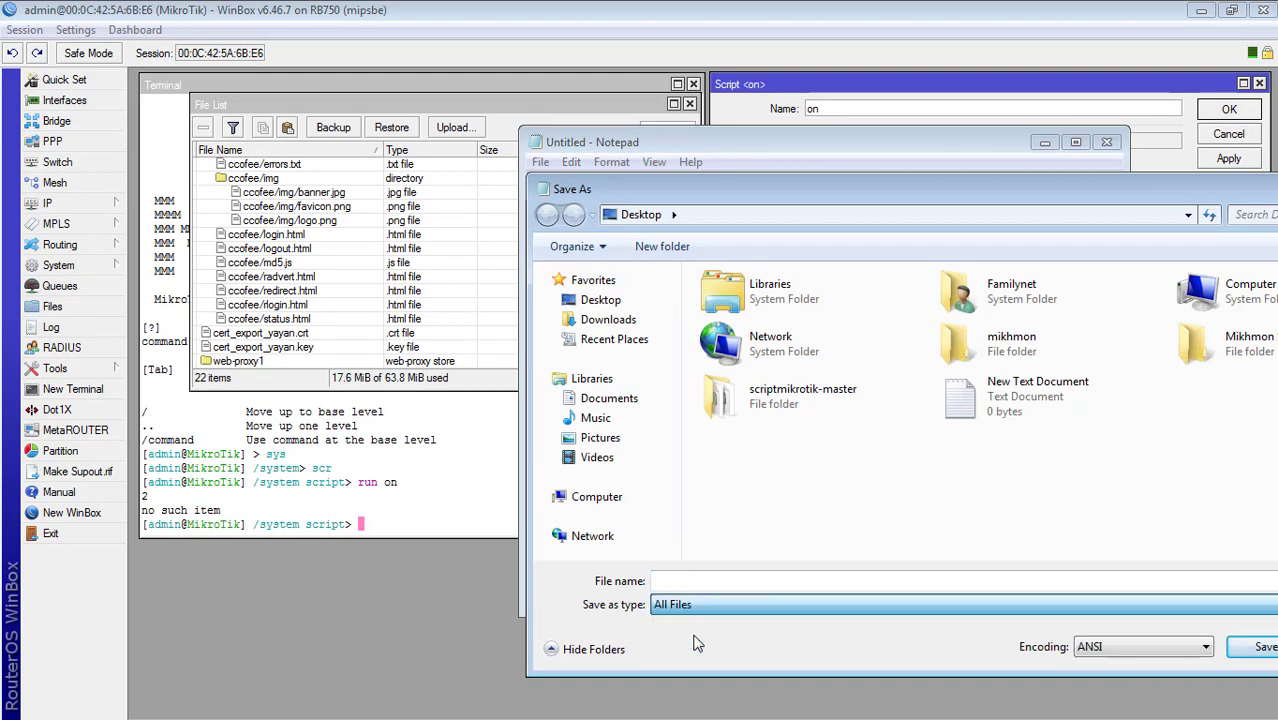
pyautogui.click(702, 581)
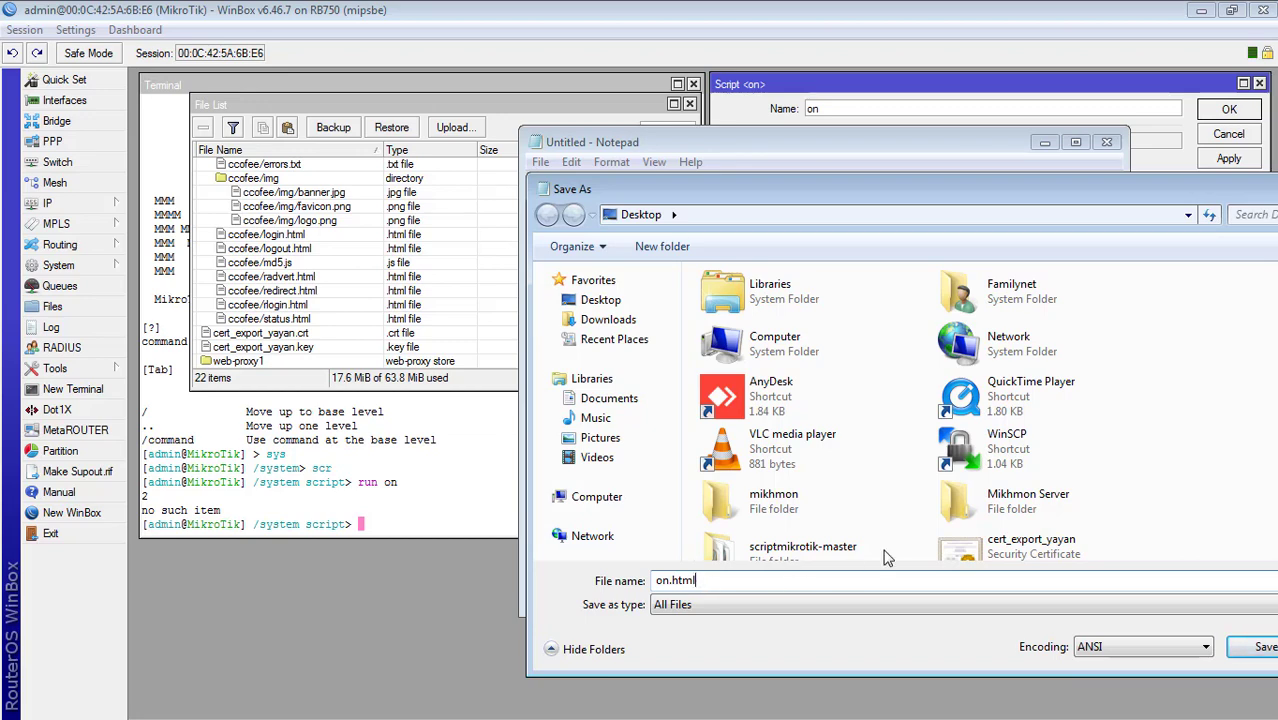
pyautogui.moveTo(925, 190); pyautogui.dragTo(923, 216)
pyautogui.doubleClick(886, 222)
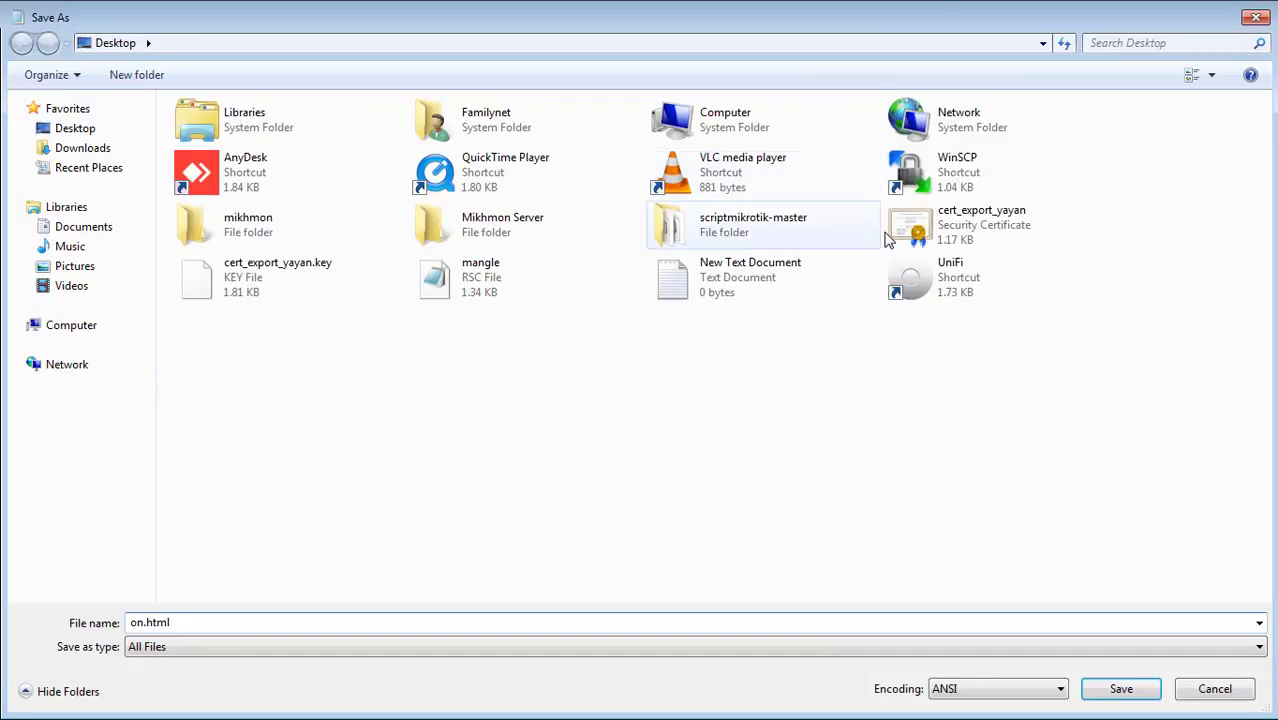
pyautogui.doubleClick(793, 26)
pyautogui.click(1120, 647)
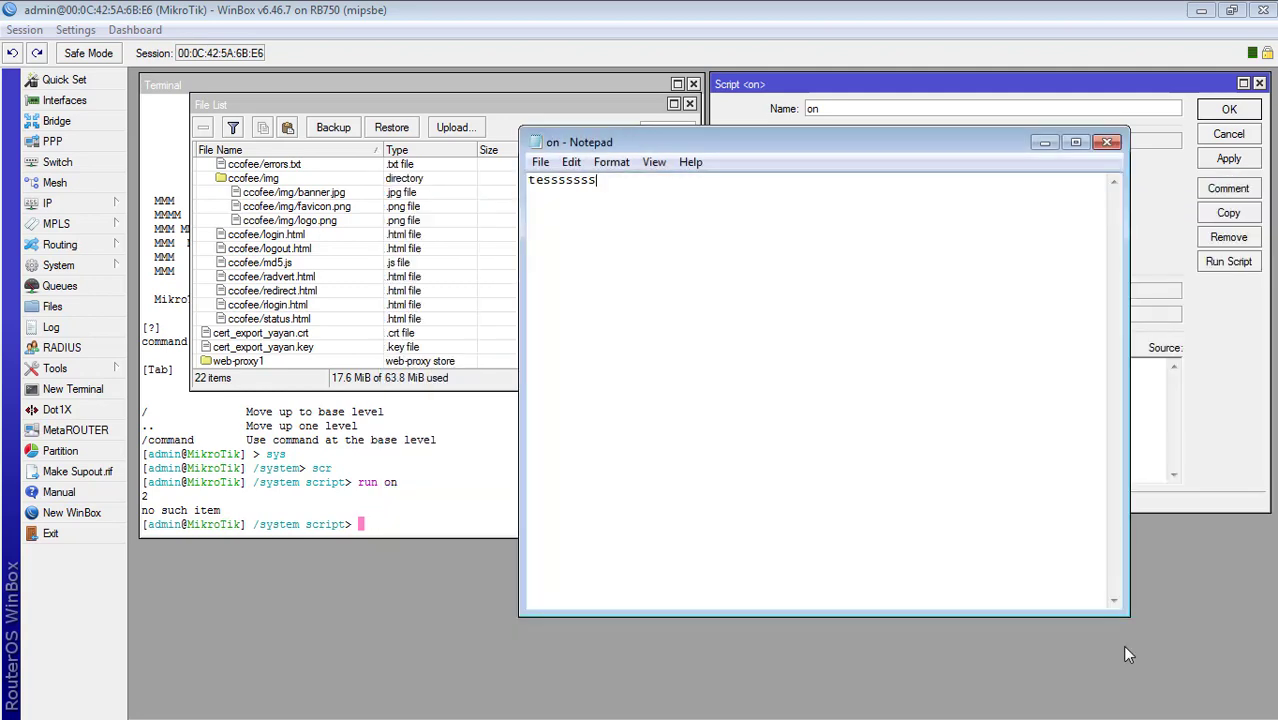
pyautogui.click(1107, 142)
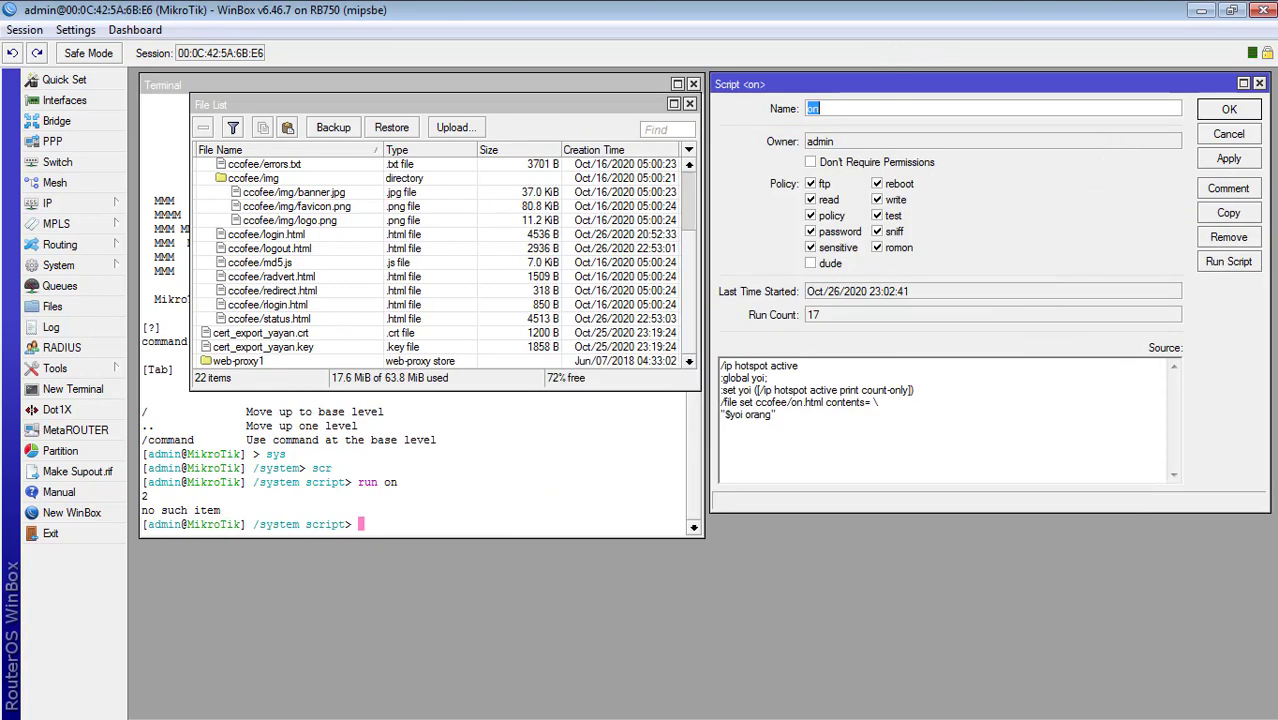
# Step: Copy on.html from the desktop into the router's ccofee folder and maximize the file list
pyautogui.moveTo(1277, 430); pyautogui.dragTo(300, 274)
pyautogui.click(326, 106)
pyautogui.doubleClick(498, 108)
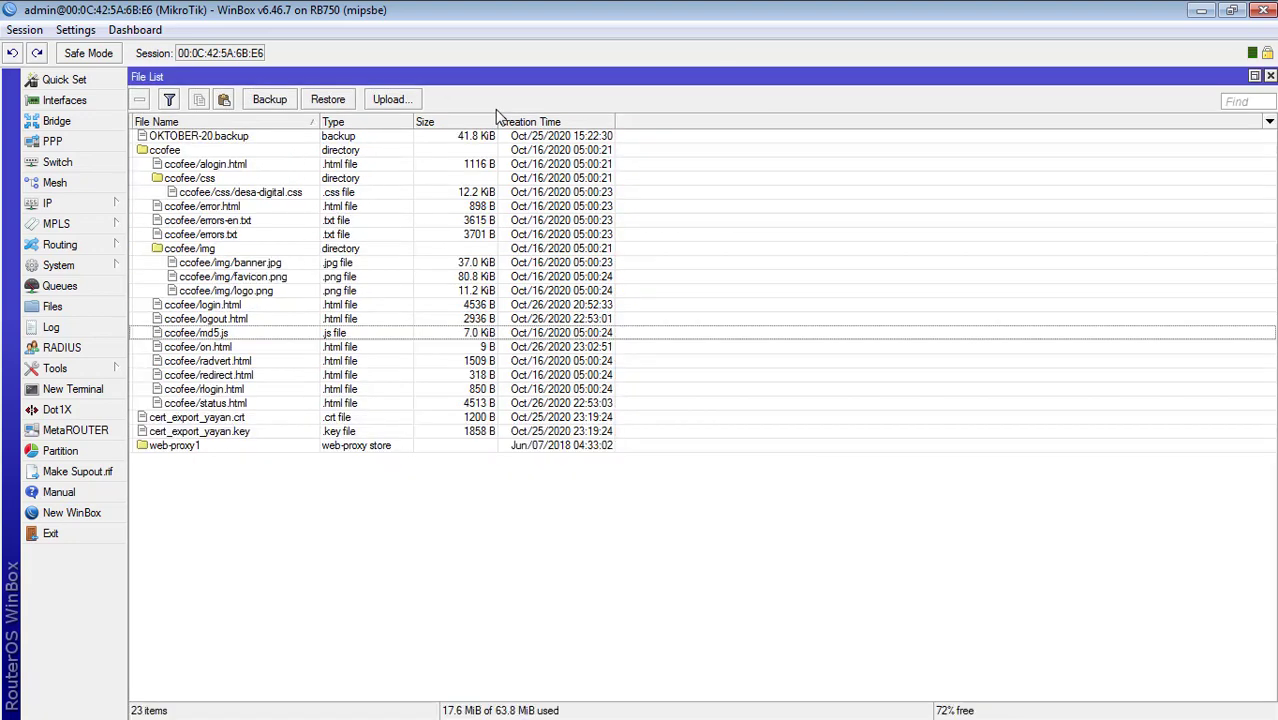
# Step: Close the file list, run the script "on" again in the terminal and highlight the count it prints
pyautogui.click(1270, 77)
pyautogui.click(517, 343)
pyautogui.press('Up')
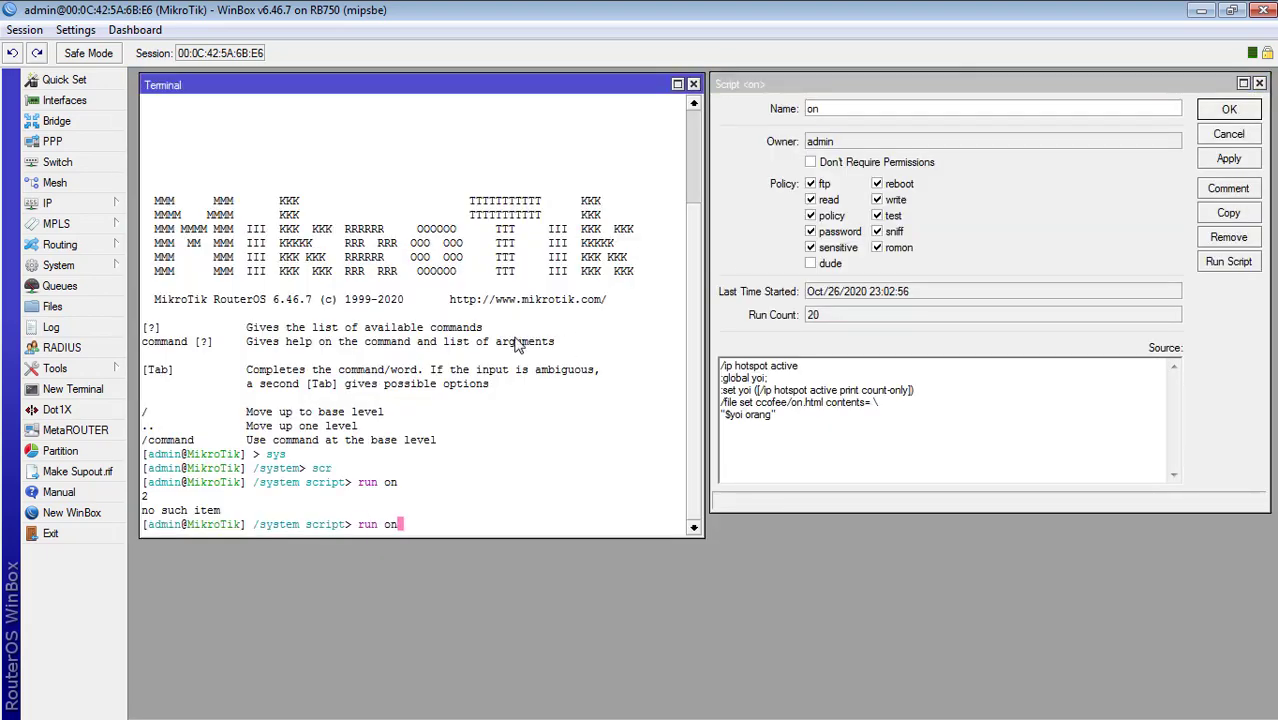
pyautogui.press('Return')
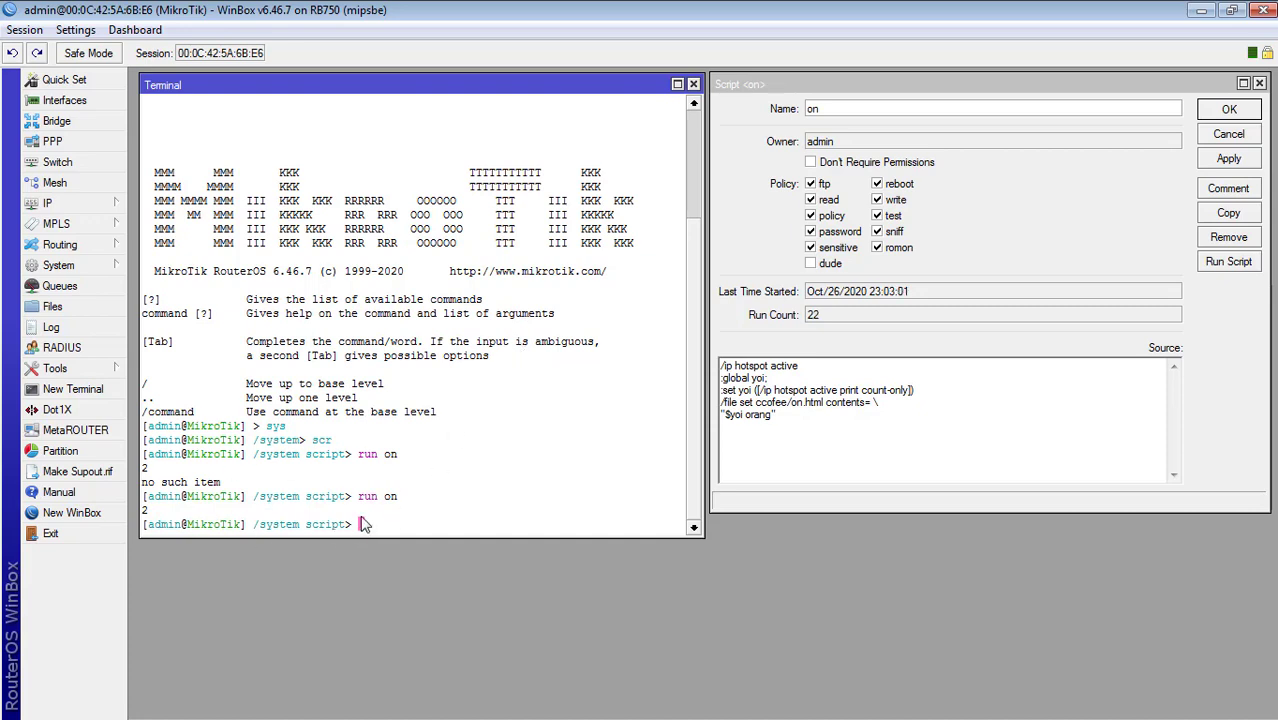
pyautogui.doubleClick(148, 513)
# Step: Copy ccofee/on.html from the router's file list to the desktop, check its text in the browser and close that page
pyautogui.click(62, 307)
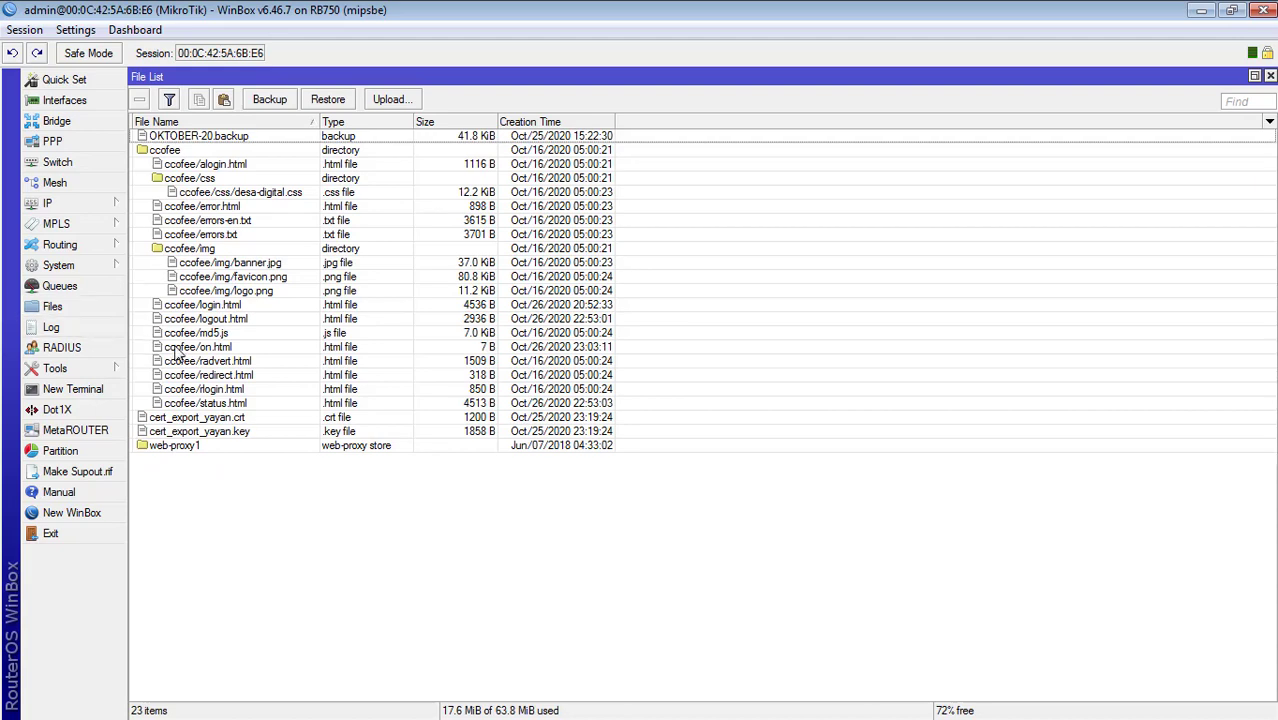
pyautogui.moveTo(180, 347); pyautogui.dragTo(1172, 372)
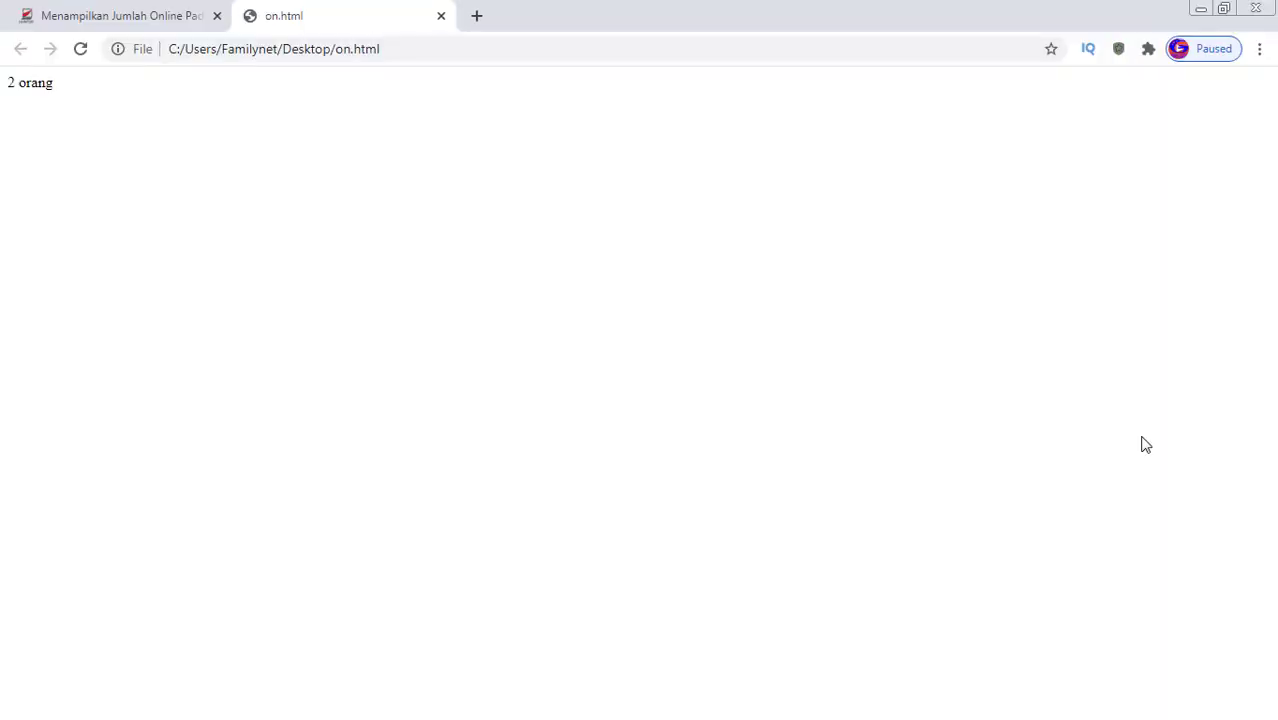
pyautogui.moveTo(66, 92); pyautogui.dragTo(4, 90)
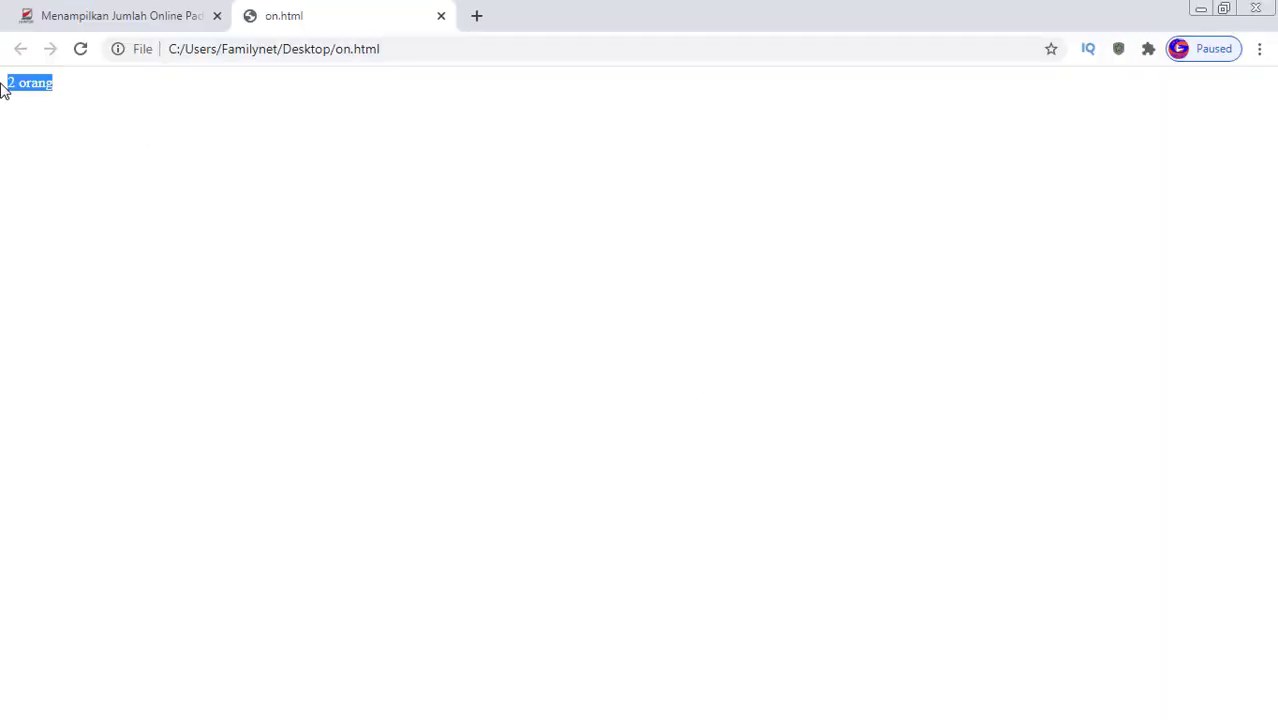
pyautogui.click(440, 16)
pyautogui.click(1200, 9)
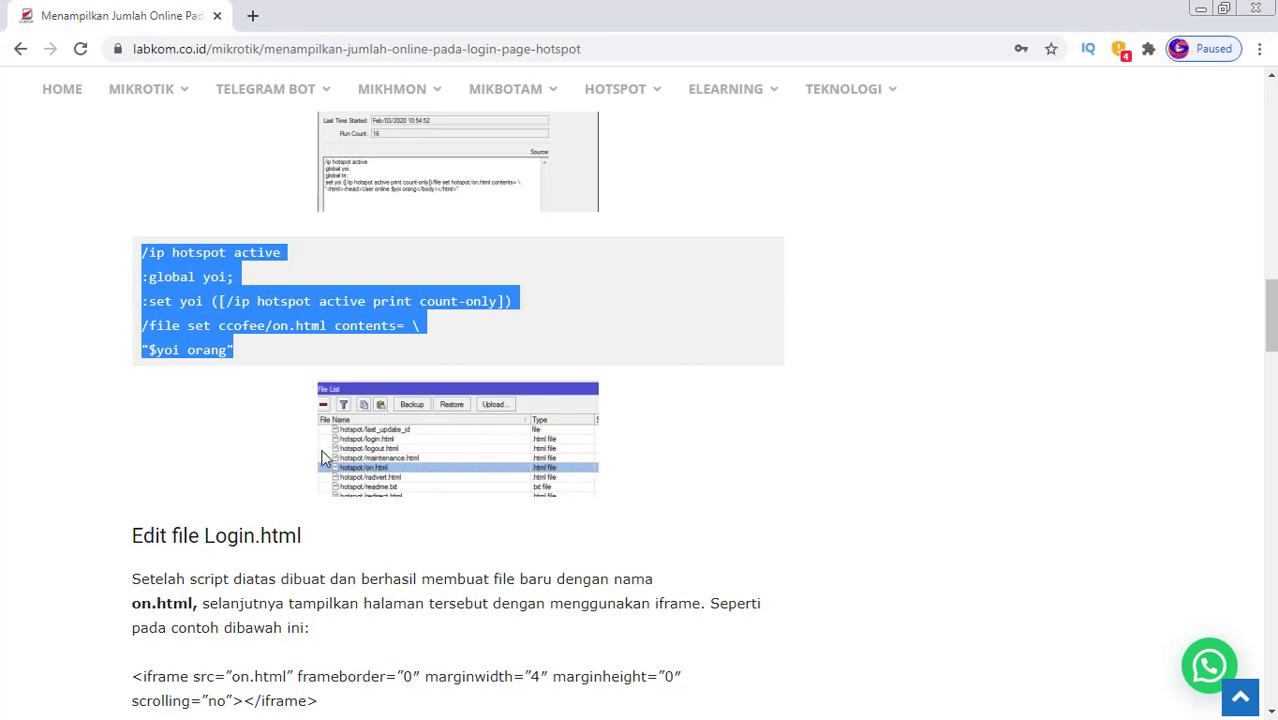
# Step: Select the on.html iframe code under "Edit file Login.html" in the article and switch back to WinBox
pyautogui.scroll(-3, 329, 450)
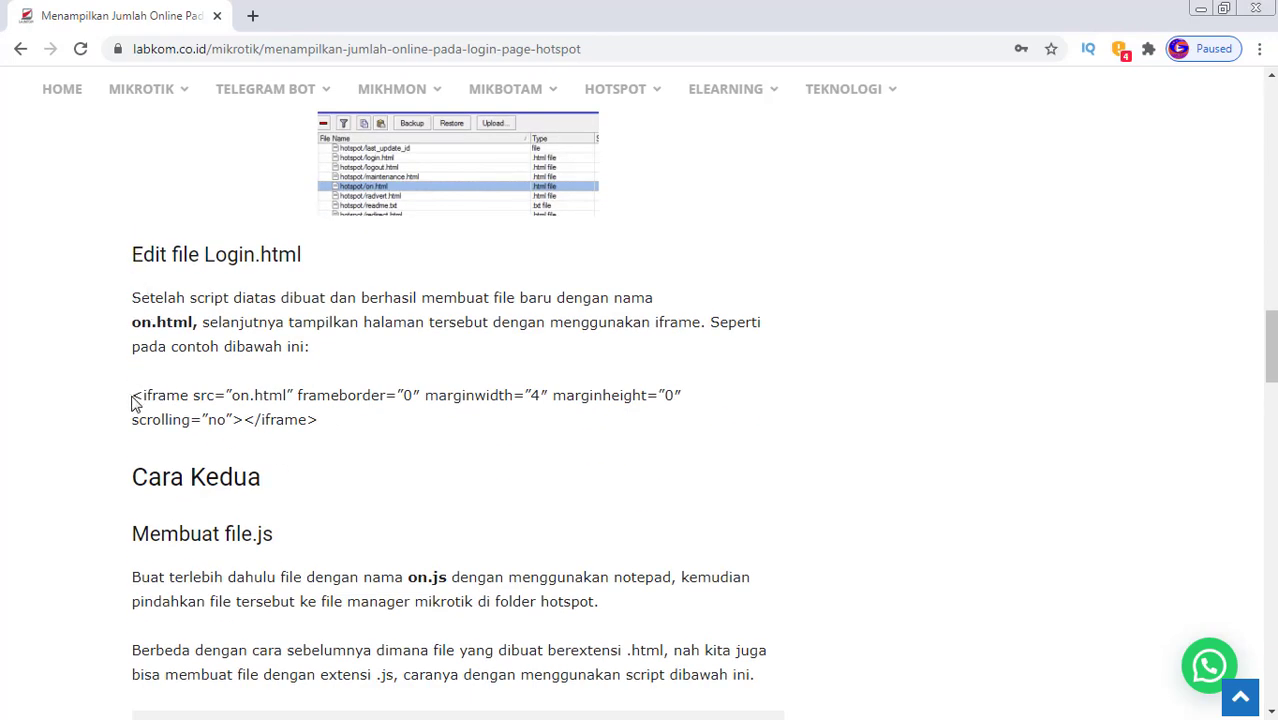
pyautogui.scroll(-1, 134, 398)
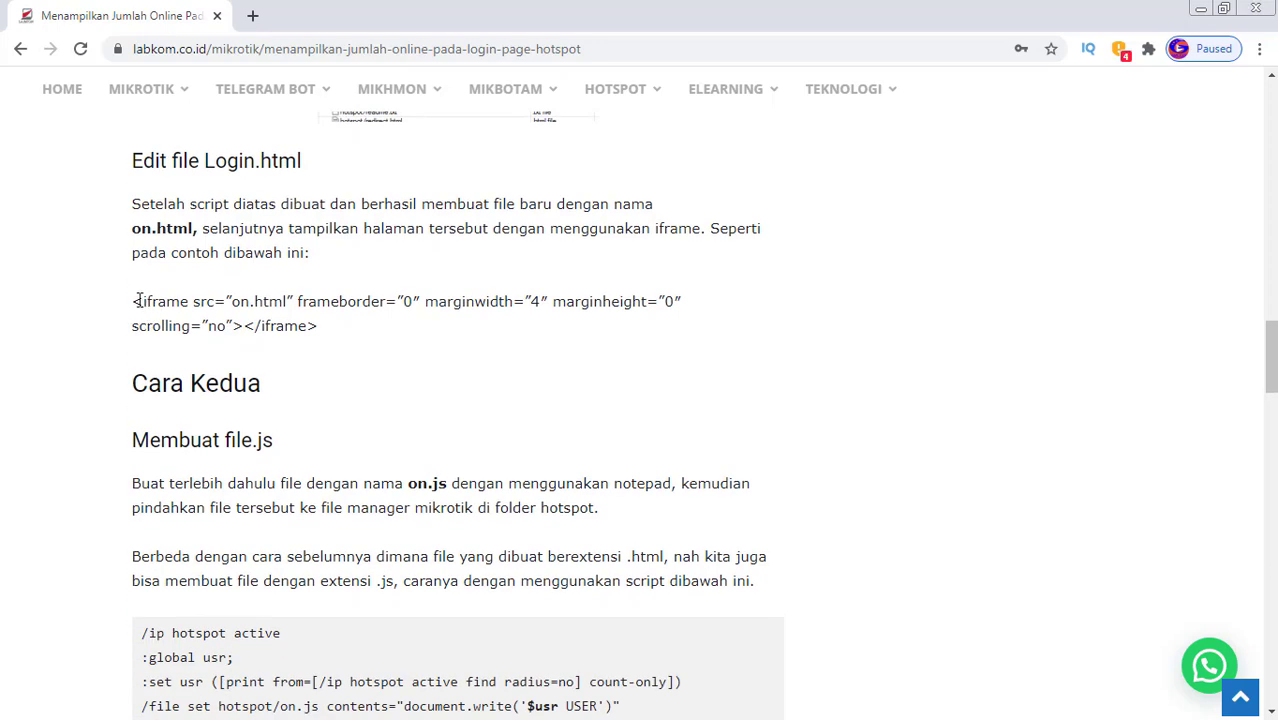
pyautogui.moveTo(137, 304); pyautogui.dragTo(255, 311)
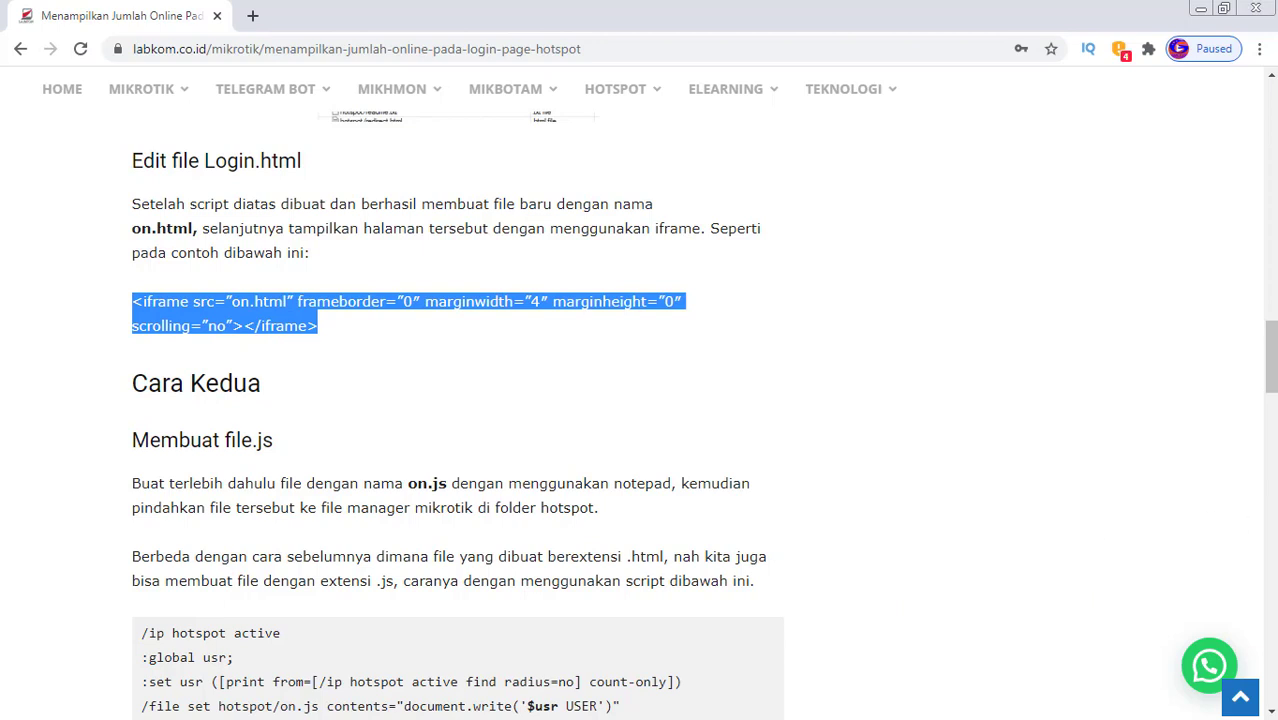
pyautogui.hotkey('alt', 'Tab')
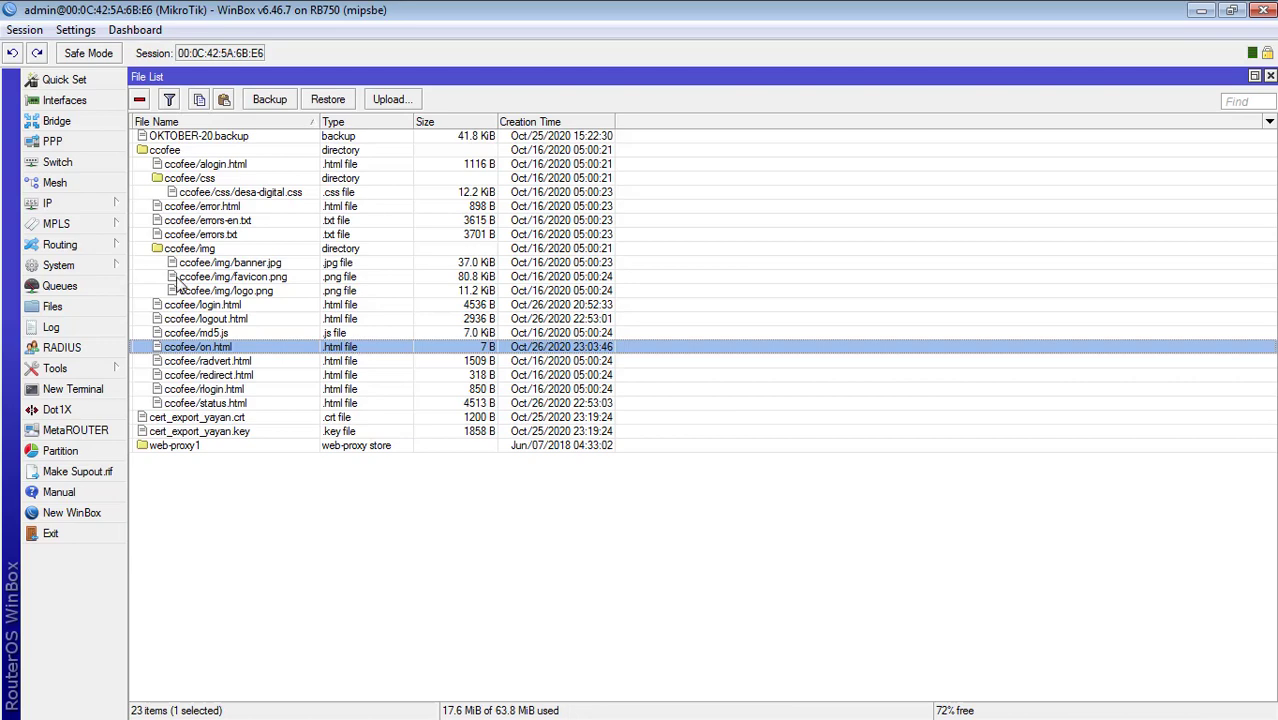
# Step: Open the router's IP service list and check the ftp service's port and status
pyautogui.click(100, 206)
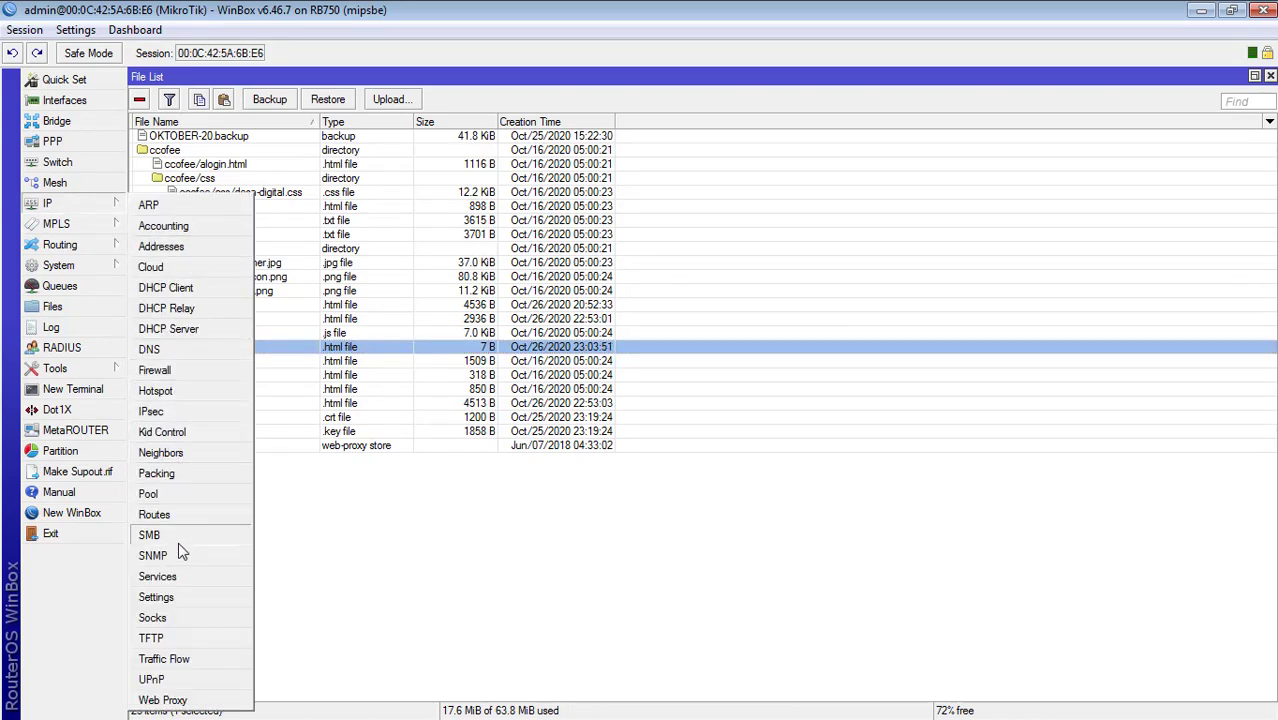
pyautogui.click(538, 383)
pyautogui.click(110, 204)
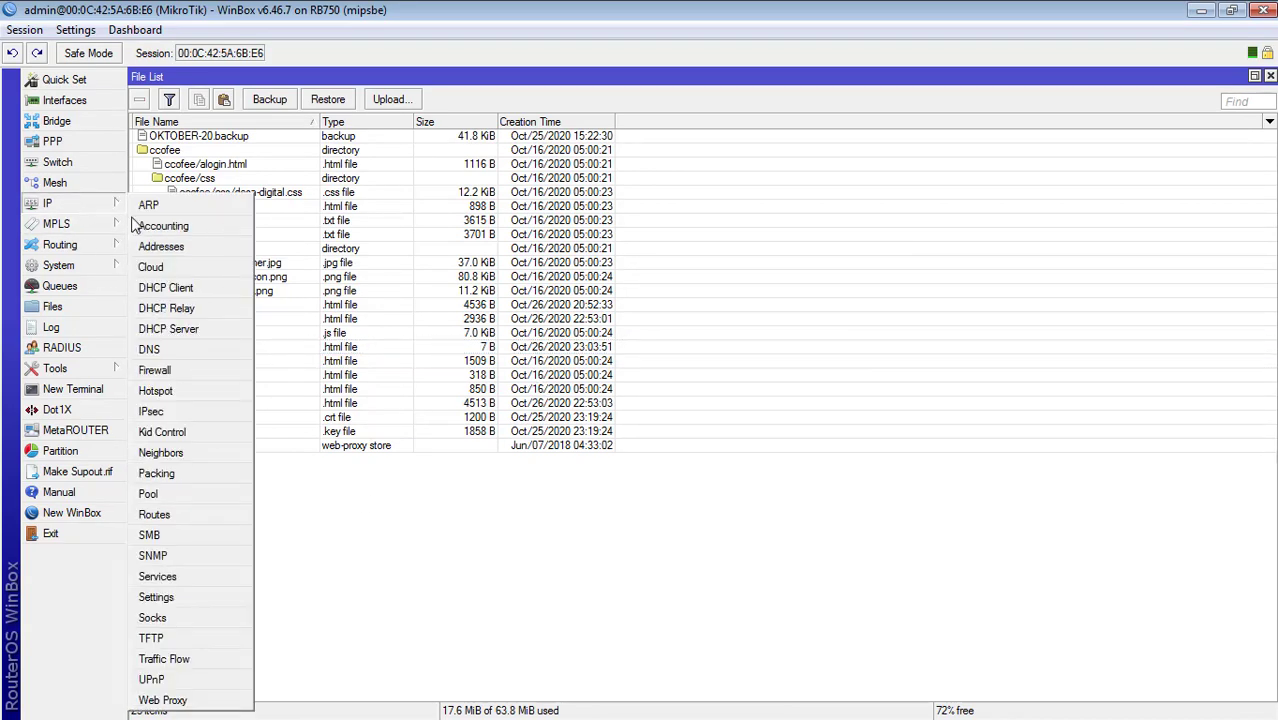
pyautogui.click(180, 576)
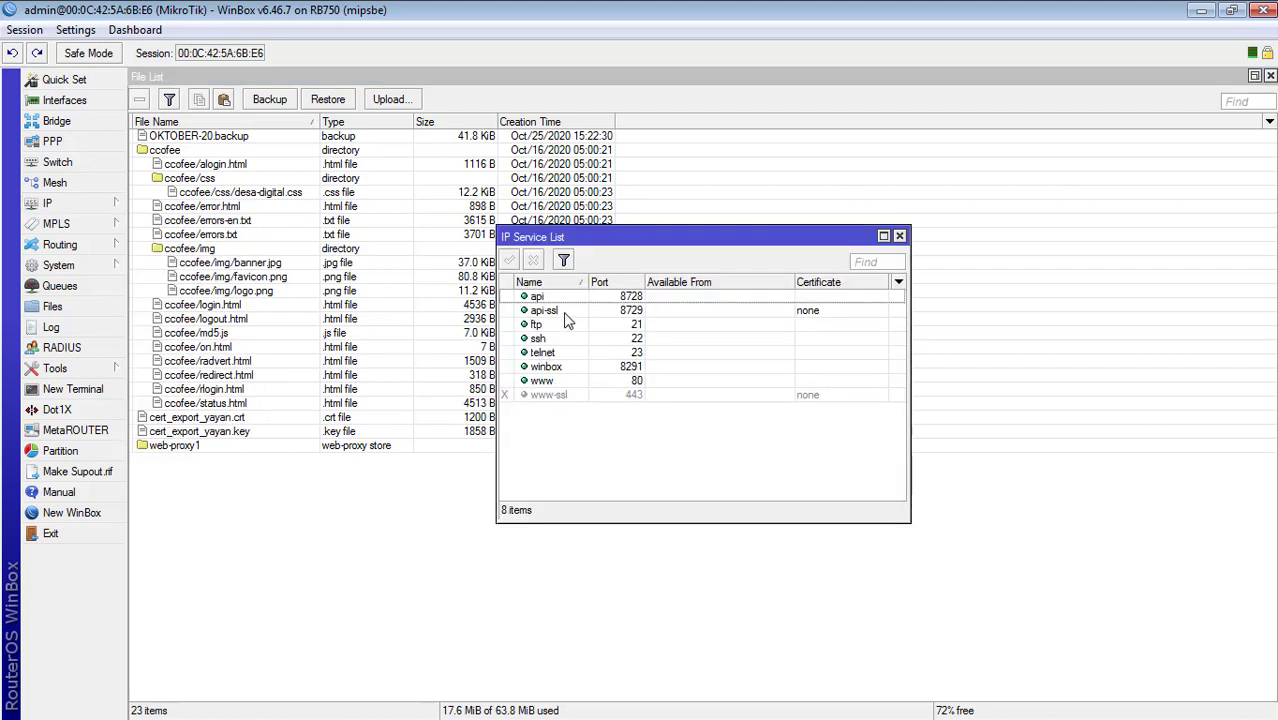
pyautogui.doubleClick(548, 324)
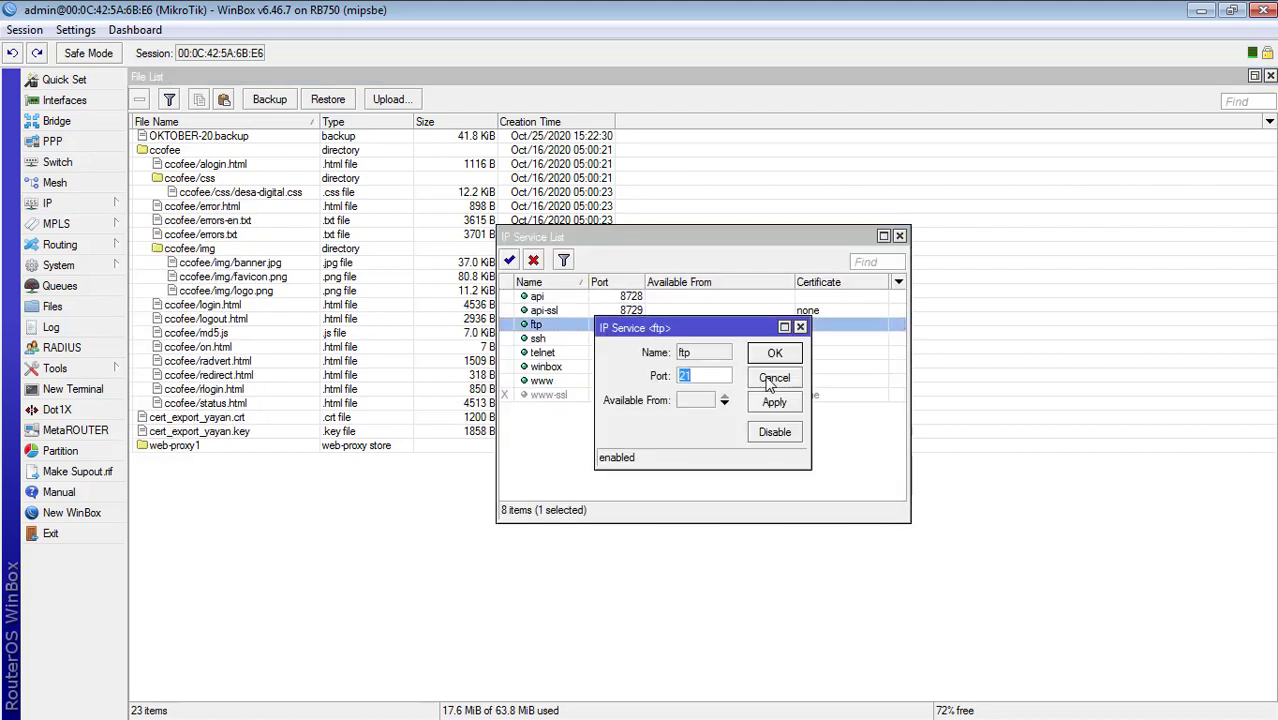
pyautogui.press('Escape')
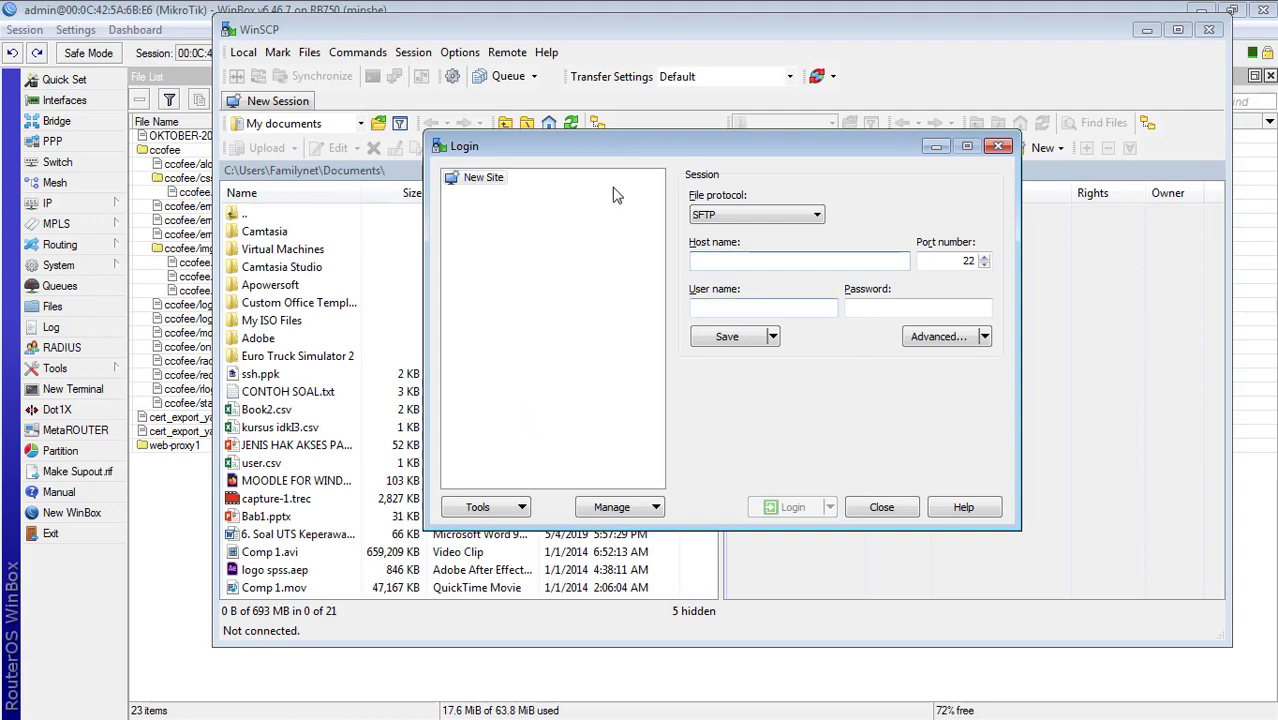
# Step: Connect to the router in WinSCP over FTP with host name 192.168.0.100 and user name admin
pyautogui.click(765, 215)
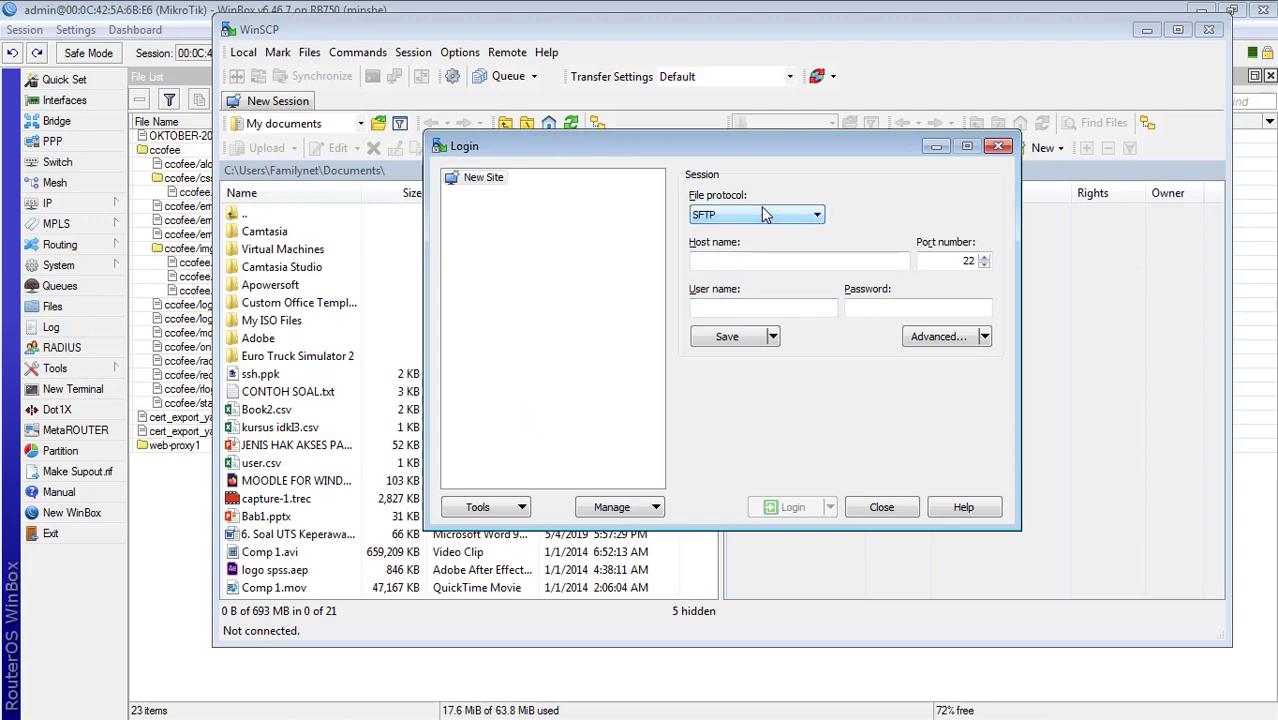
pyautogui.click(765, 215)
pyautogui.click(716, 256)
pyautogui.click(740, 261)
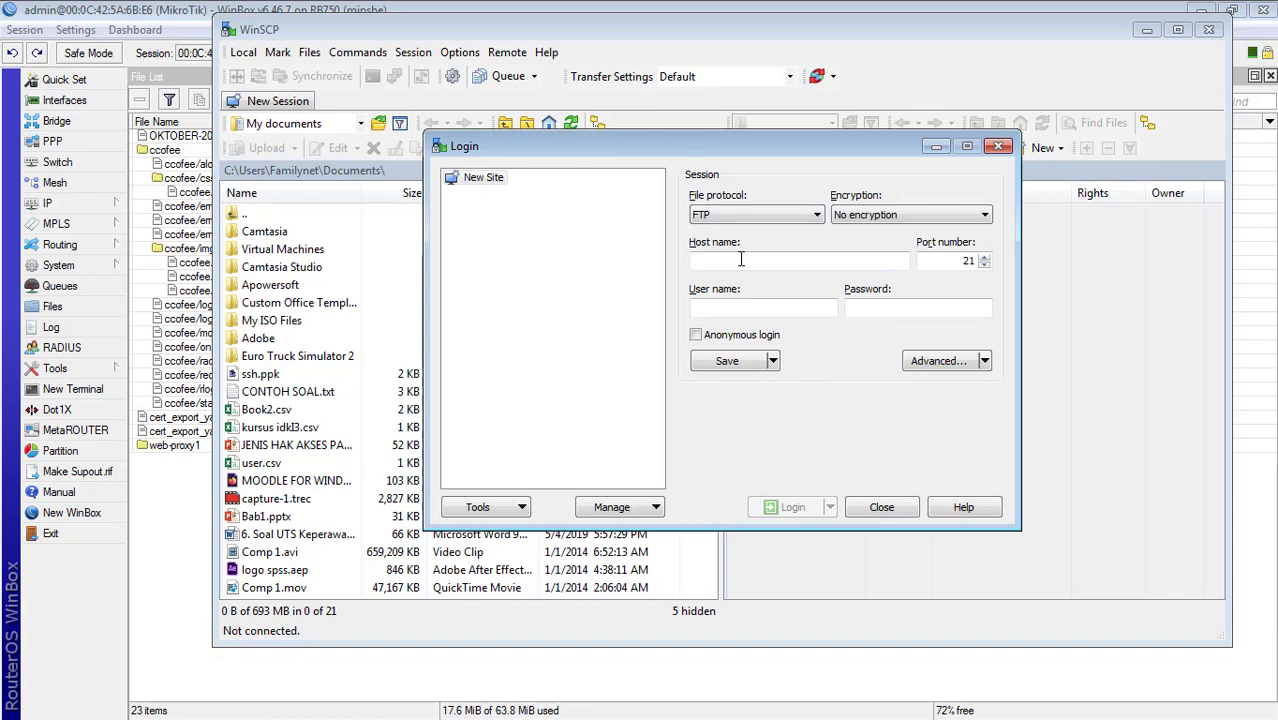
pyautogui.write('192.168.0.100')
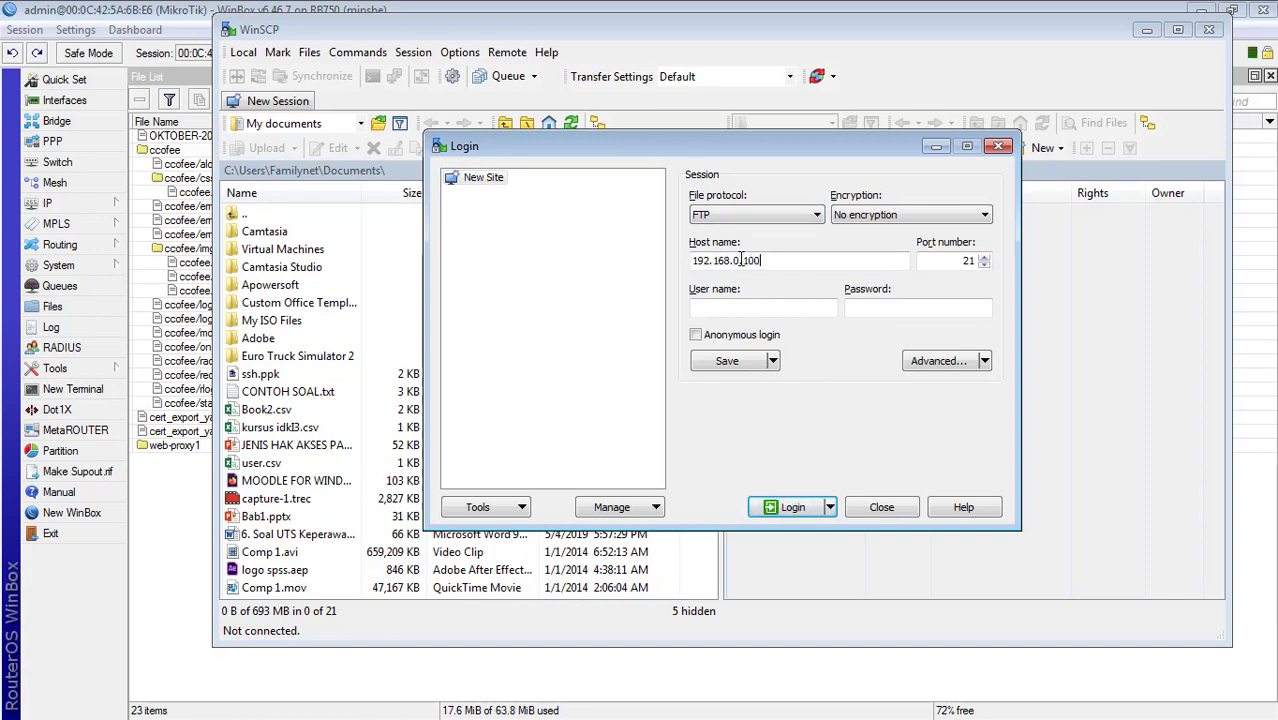
pyautogui.press('Tab')
pyautogui.press('Tab')
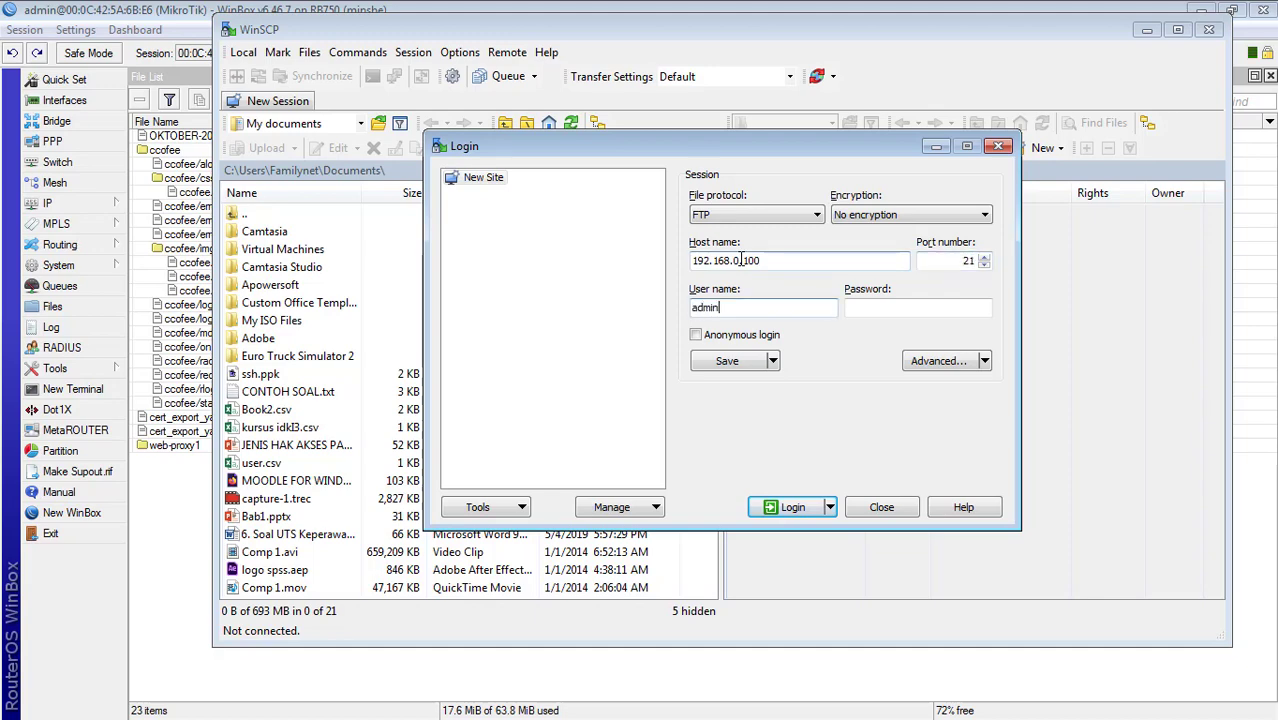
pyautogui.write('admin')
pyautogui.press('Return')
pyautogui.press('Return')
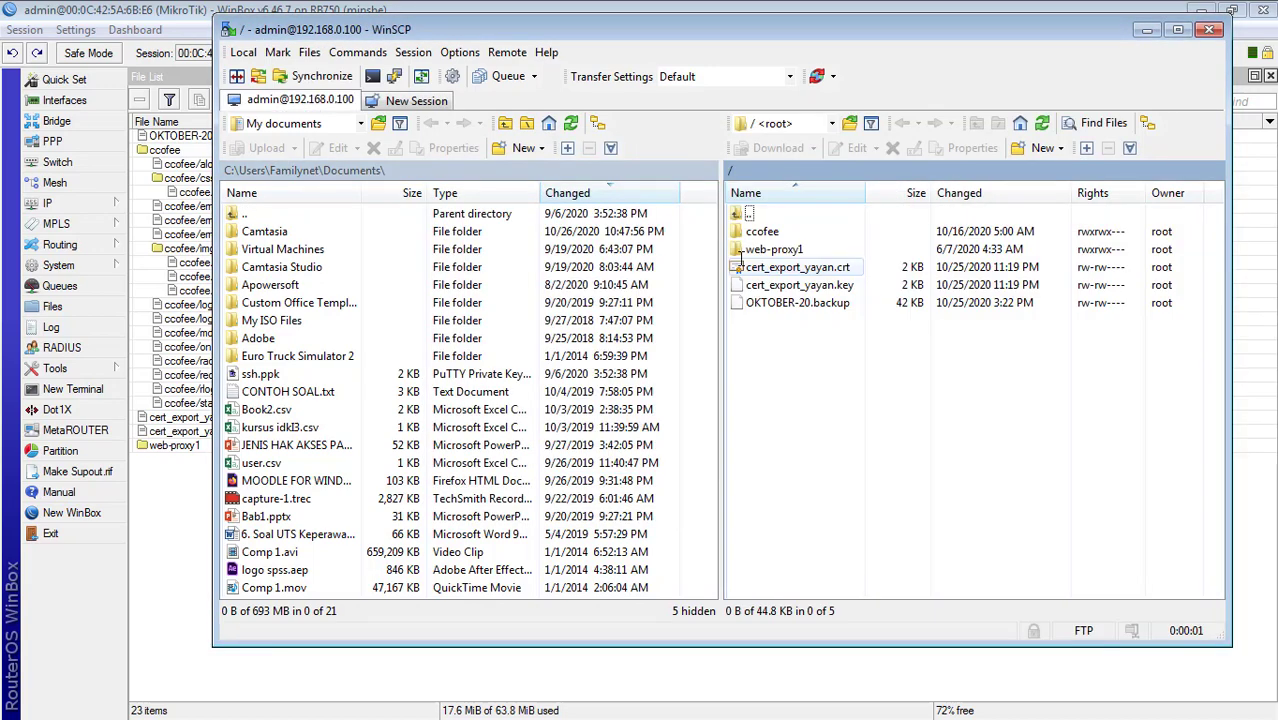
# Step: Open the router's ccofee folder and open its status.html for editing in Notepad++
pyautogui.click(778, 236)
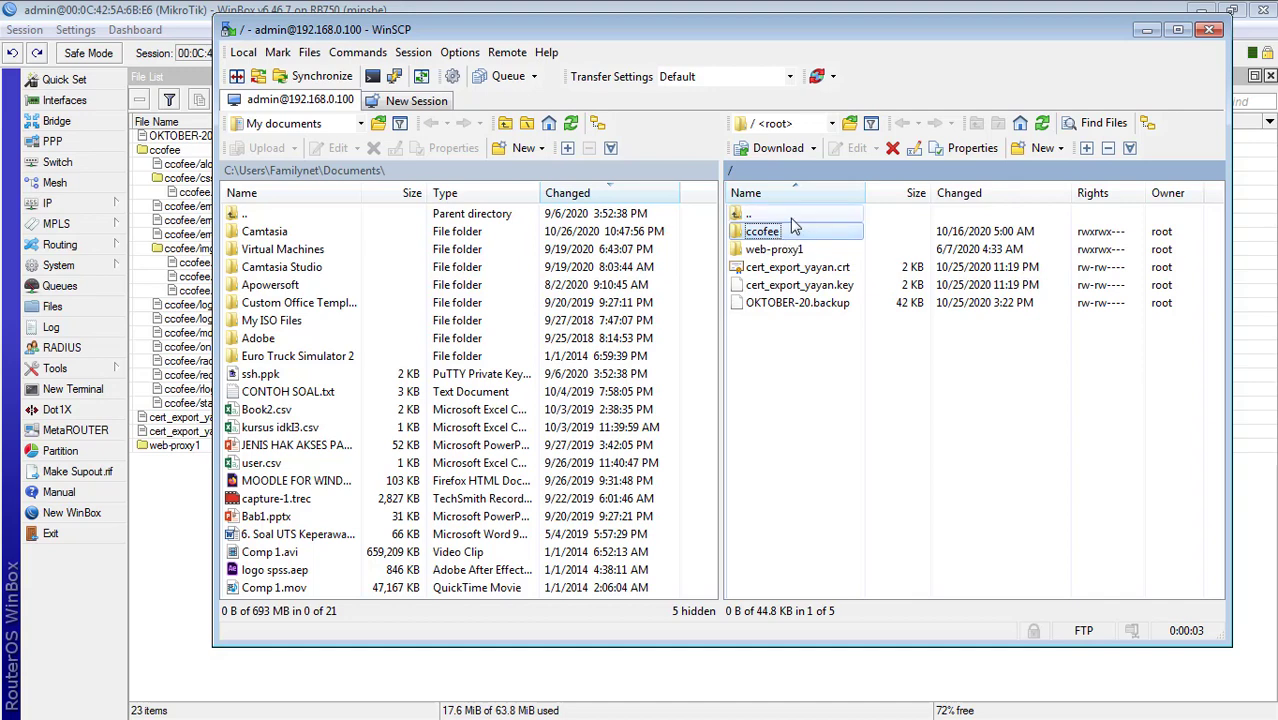
pyautogui.doubleClick(792, 229)
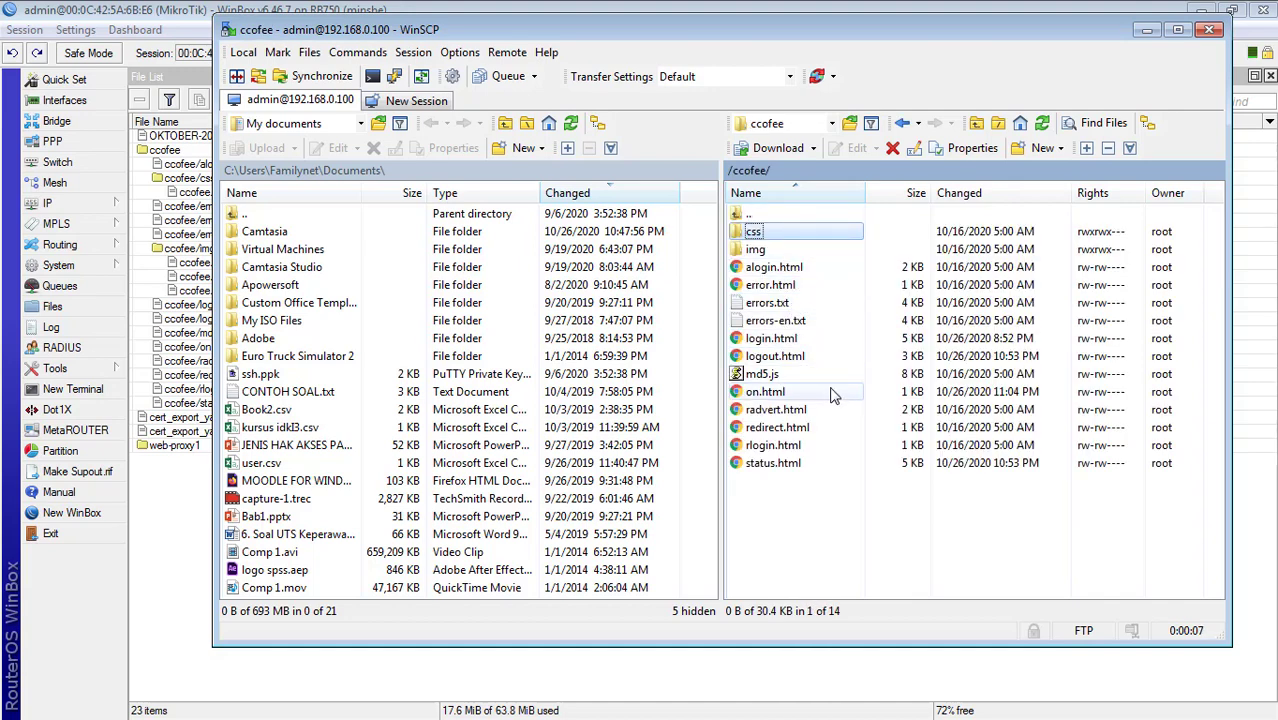
pyautogui.click(800, 466)
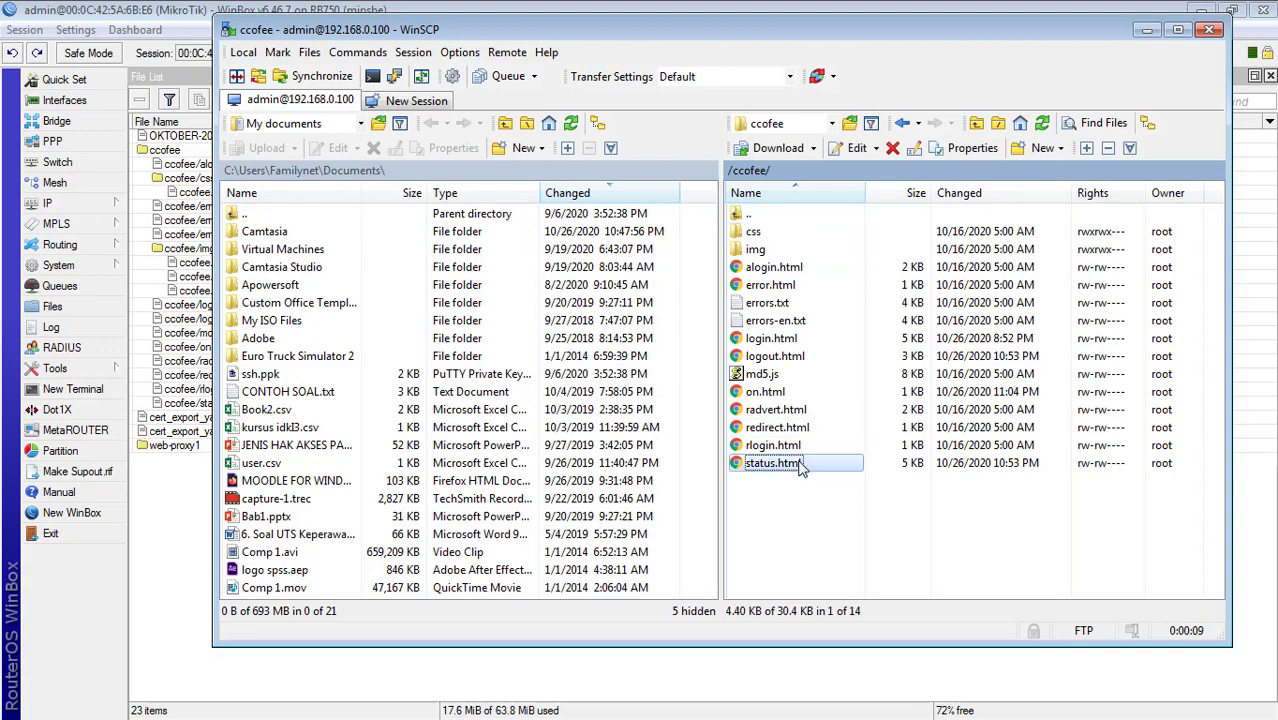
pyautogui.doubleClick(800, 466)
pyautogui.click(1255, 20)
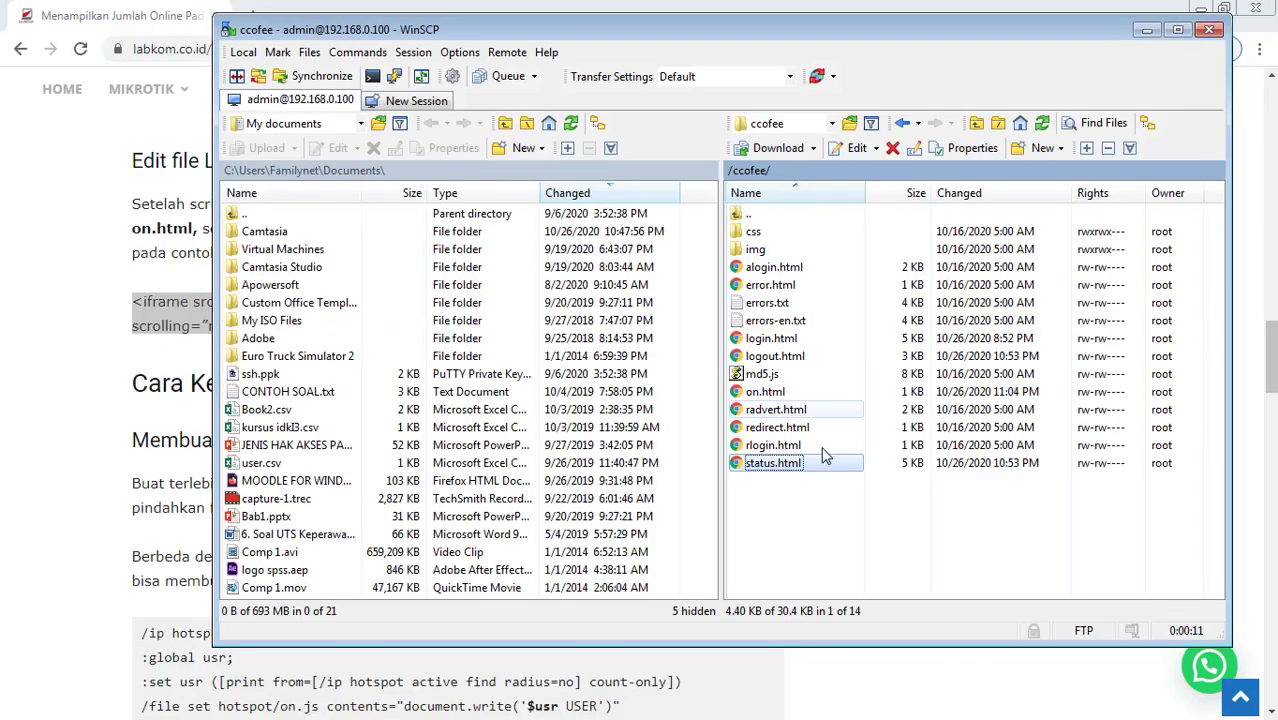
pyautogui.rightClick(782, 463)
pyautogui.moveTo(870, 508)
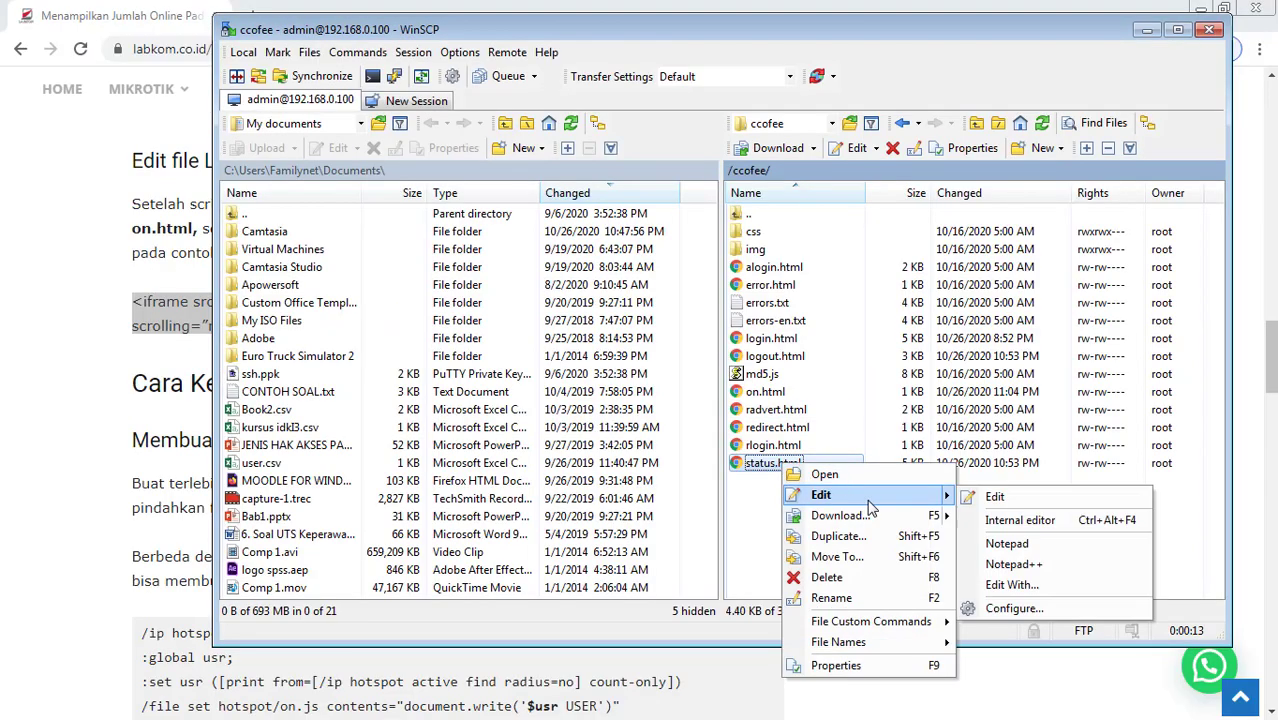
pyautogui.click(1020, 566)
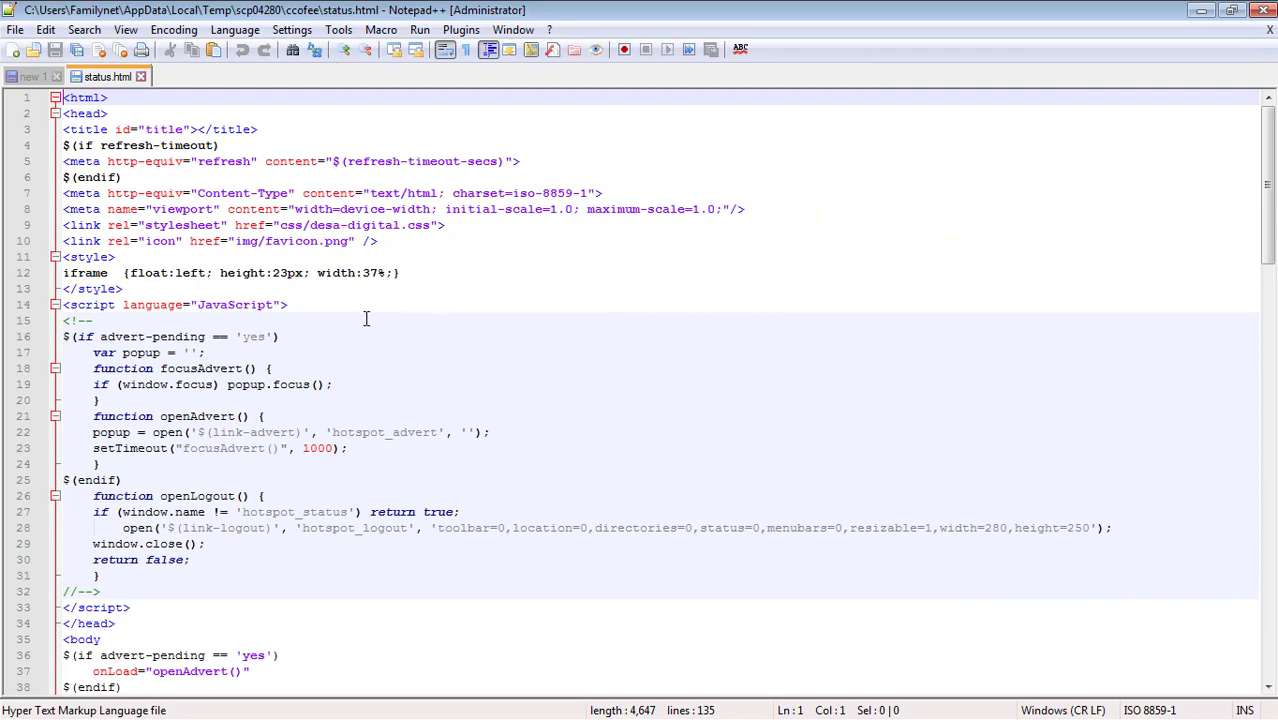
# Step: Duplicate the Expired table row in status.html directly below the original, before the closing $(endif)
pyautogui.scroll(-20, 364, 316)
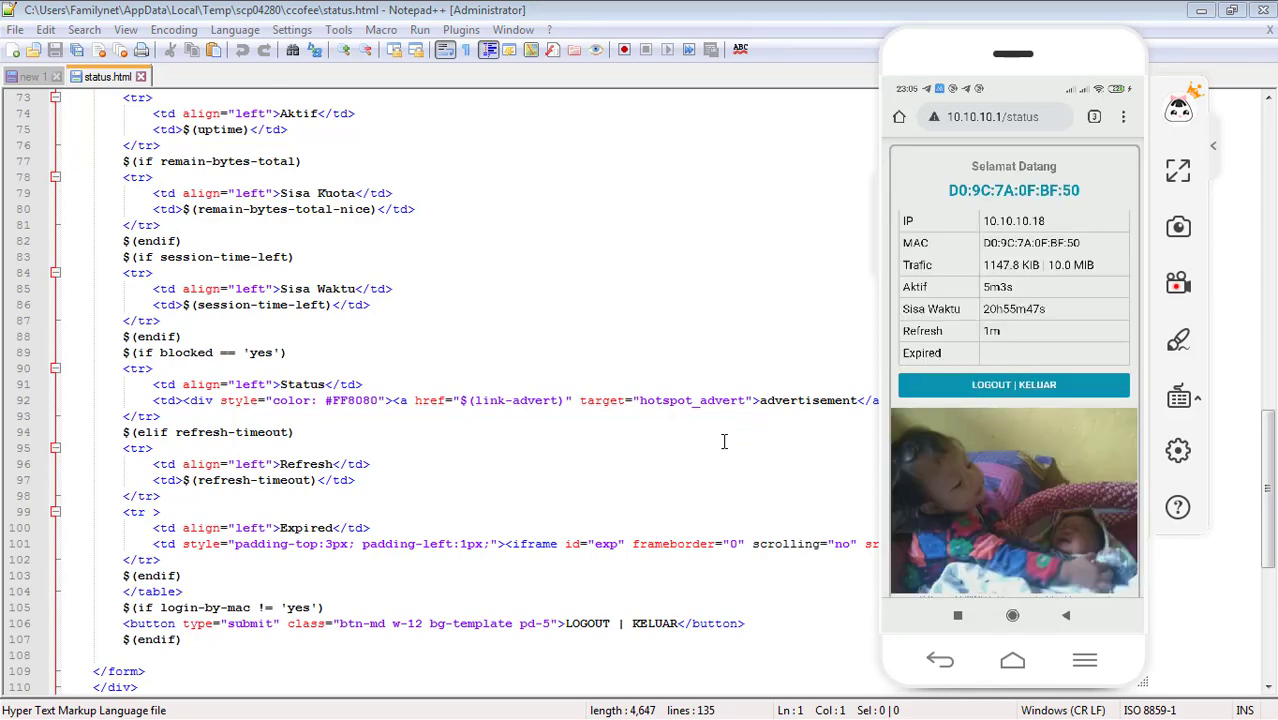
pyautogui.click(774, 447)
pyautogui.scroll(-5, 570, 520)
pyautogui.scroll(1, 570, 520)
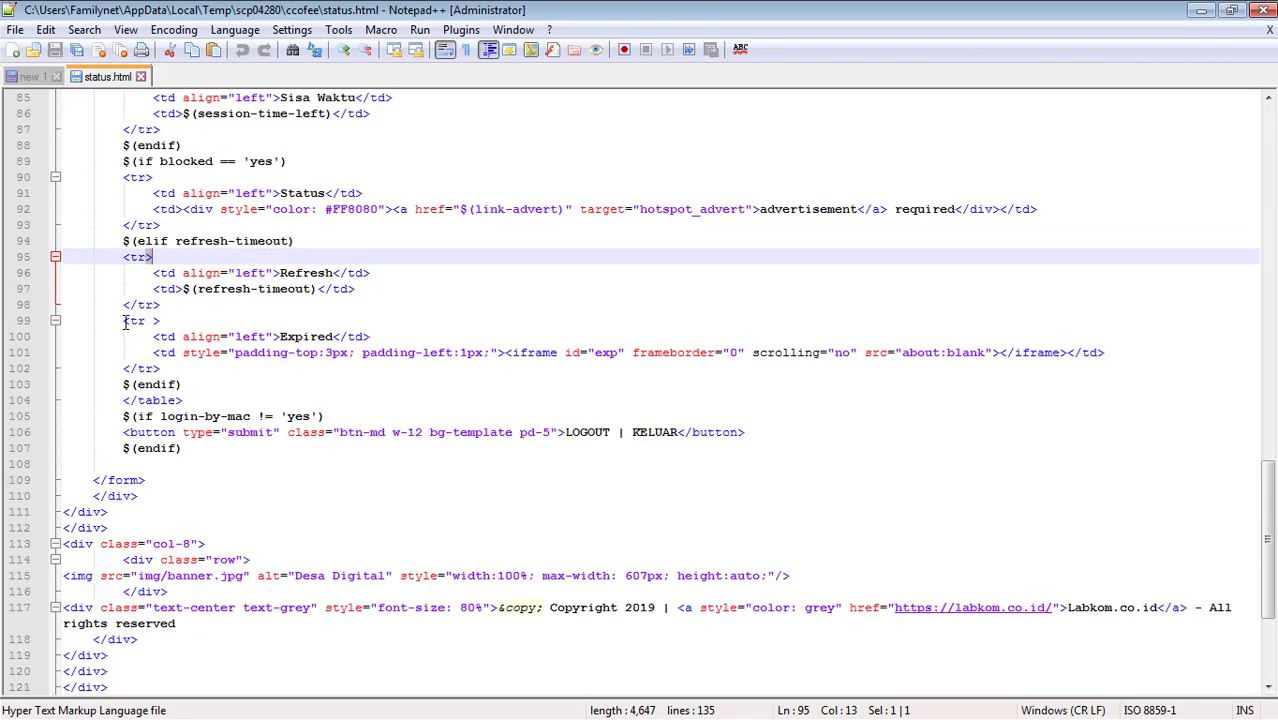
pyautogui.moveTo(175, 366); pyautogui.dragTo(27, 319)
pyautogui.hotkey('ctrl', 'c')
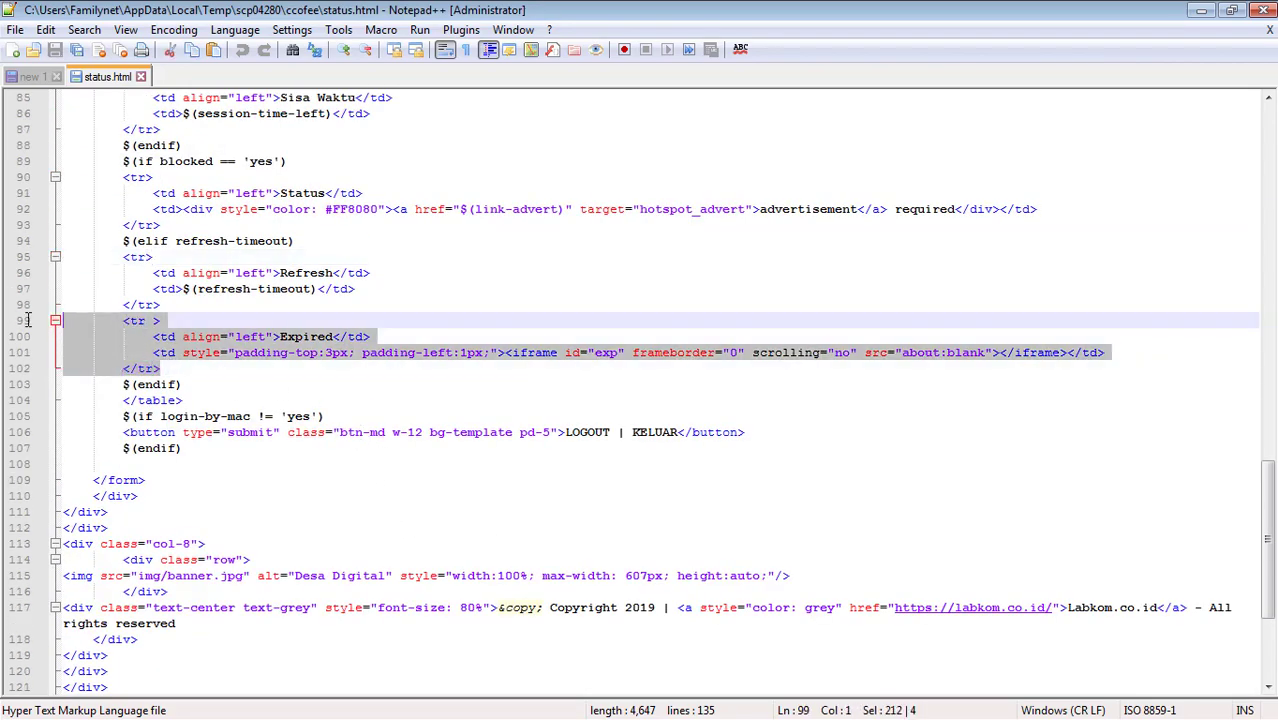
pyautogui.click(186, 375)
pyautogui.press('Return')
pyautogui.press('BackSpace')
pyautogui.press('BackSpace')
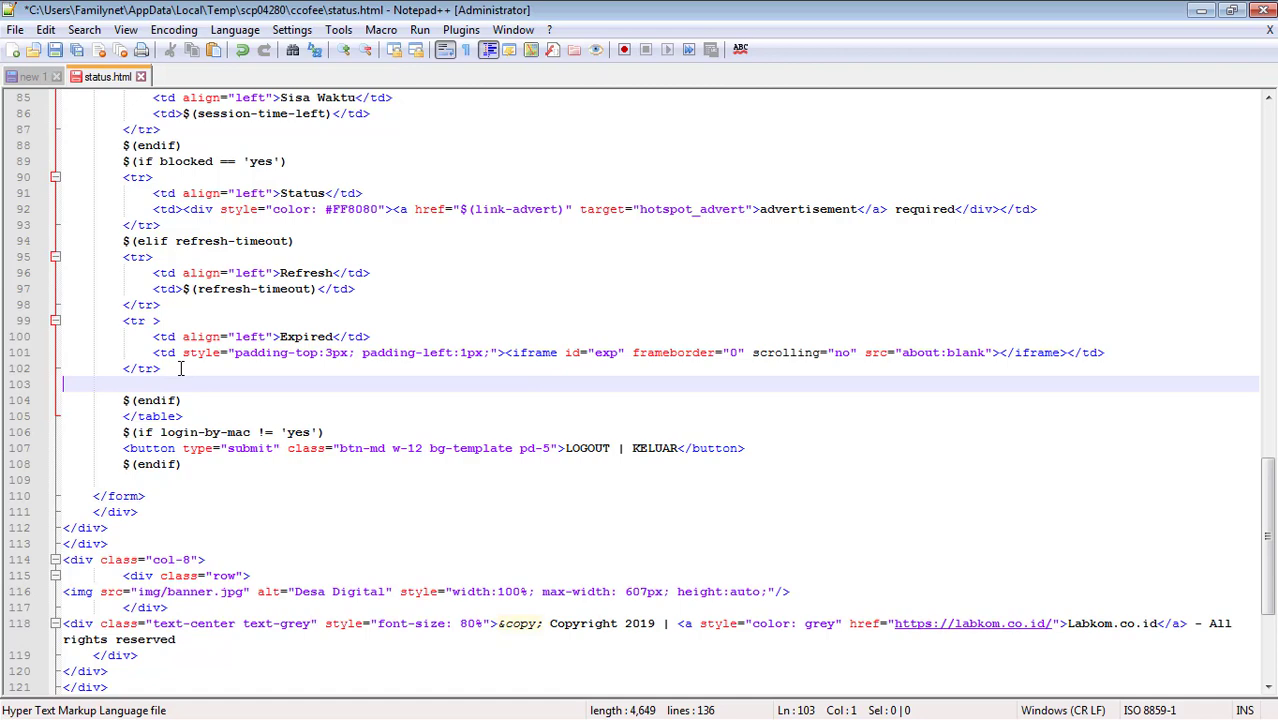
pyautogui.hotkey('ctrl', 'v')
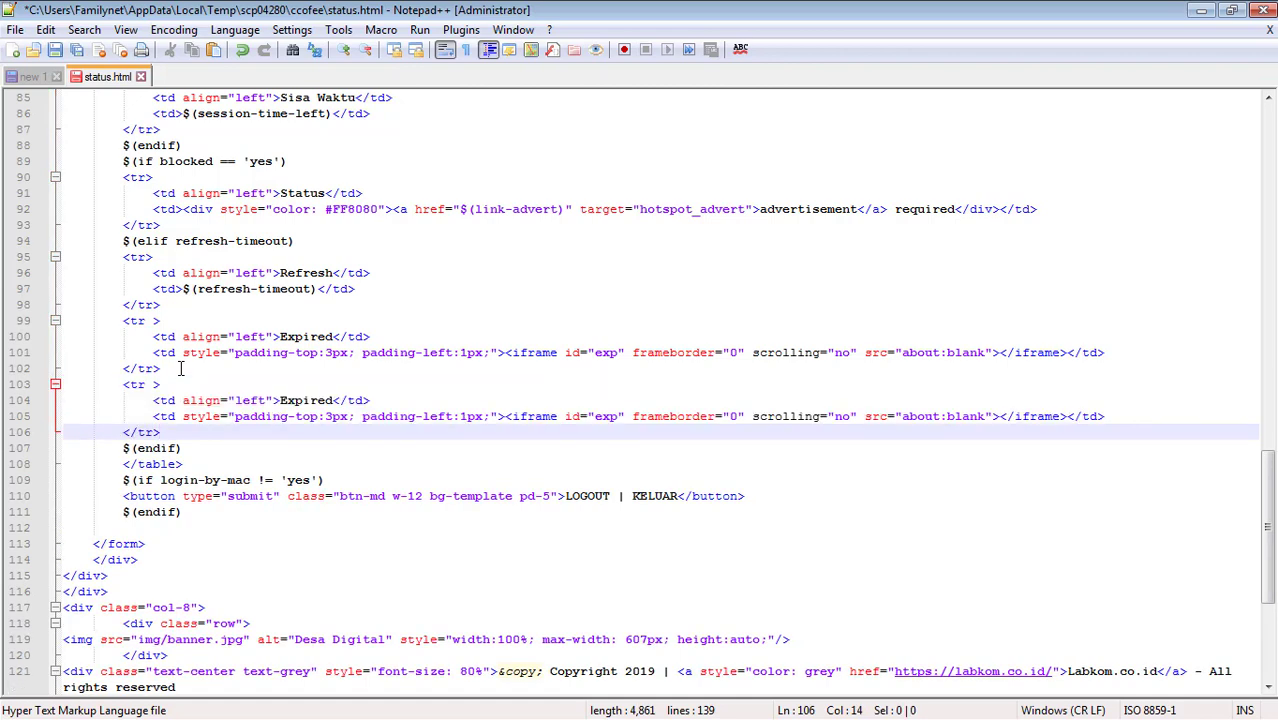
# Step: Change the label of the duplicated table row to "User Online"
pyautogui.doubleClick(298, 401)
pyautogui.write('User Onl')
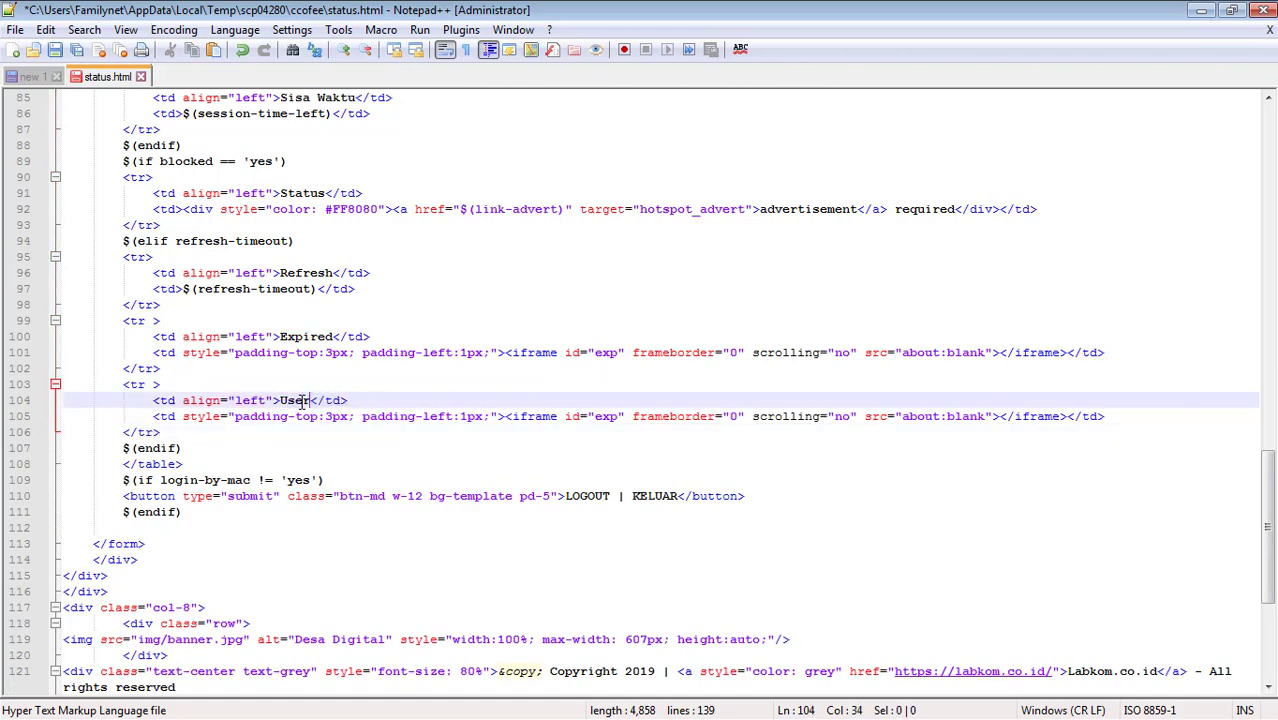
pyautogui.write('ine')
pyautogui.press('BackSpace')
pyautogui.press('BackSpace')
pyautogui.write('e')
pyautogui.press('BackSpace')
pyautogui.write('ne')
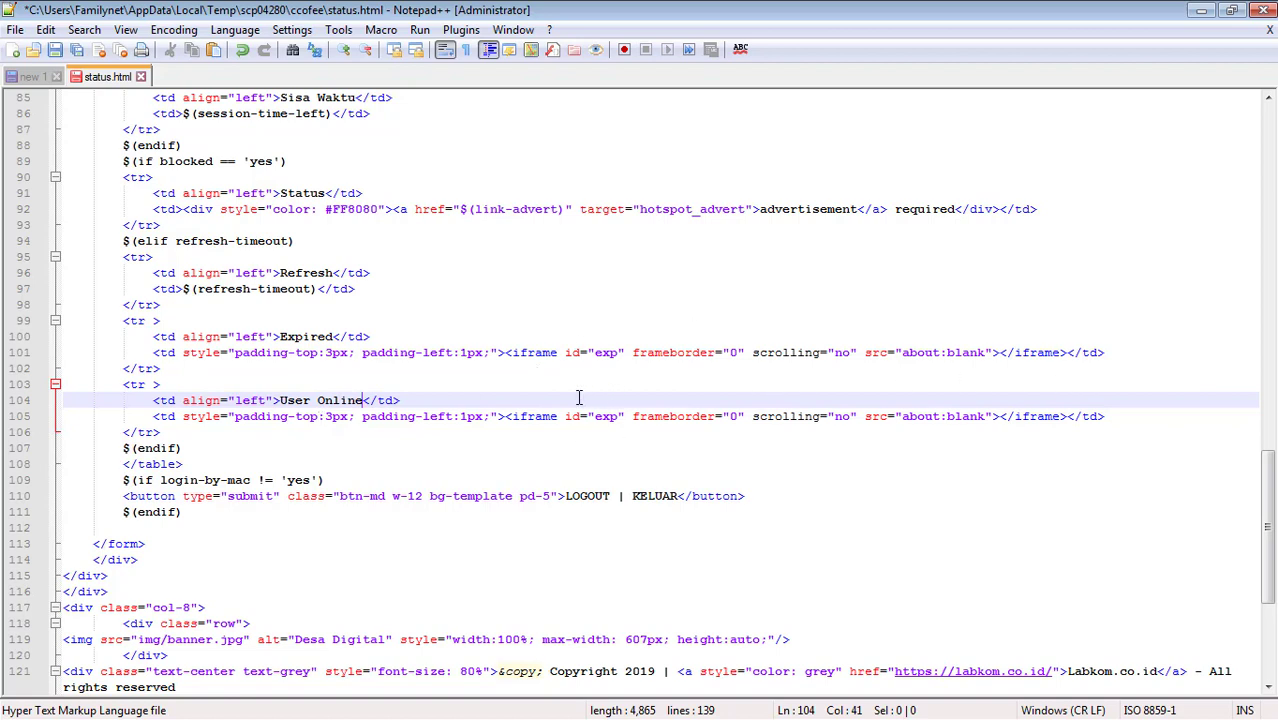
pyautogui.doubleClick(169, 417)
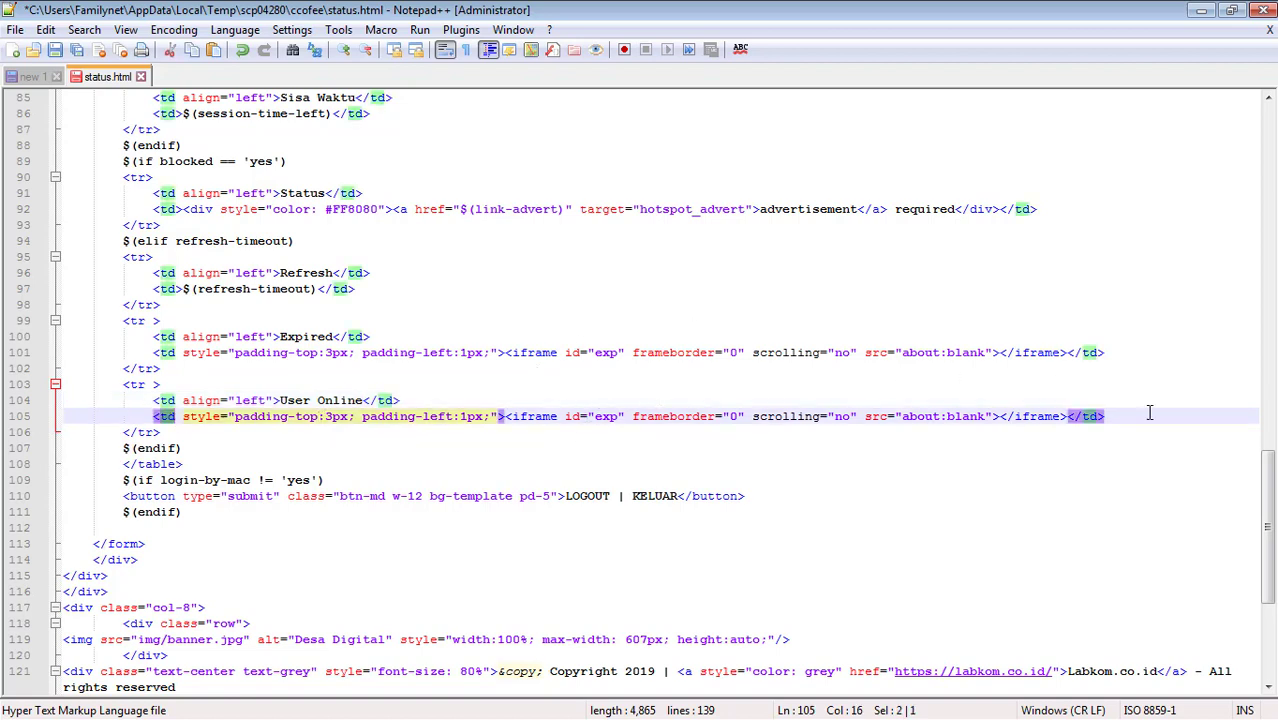
pyautogui.hotkey('alt', 'Tab')
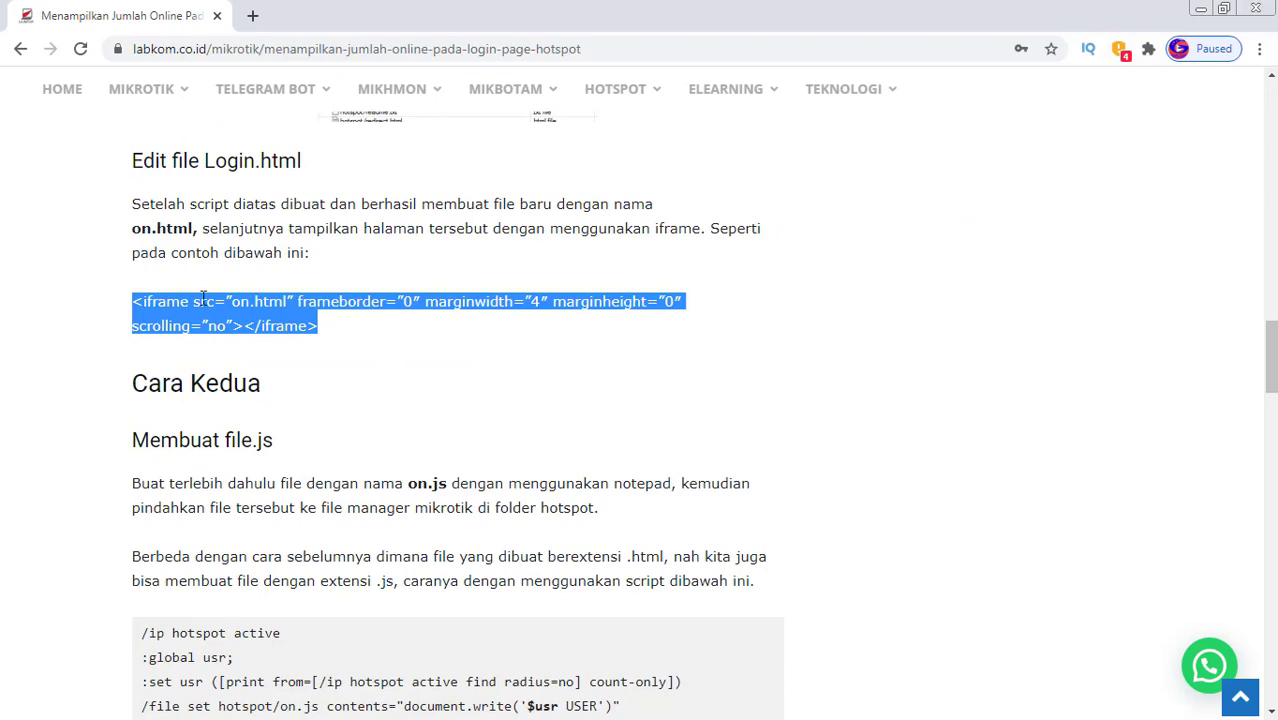
pyautogui.moveTo(324, 325); pyautogui.dragTo(135, 297)
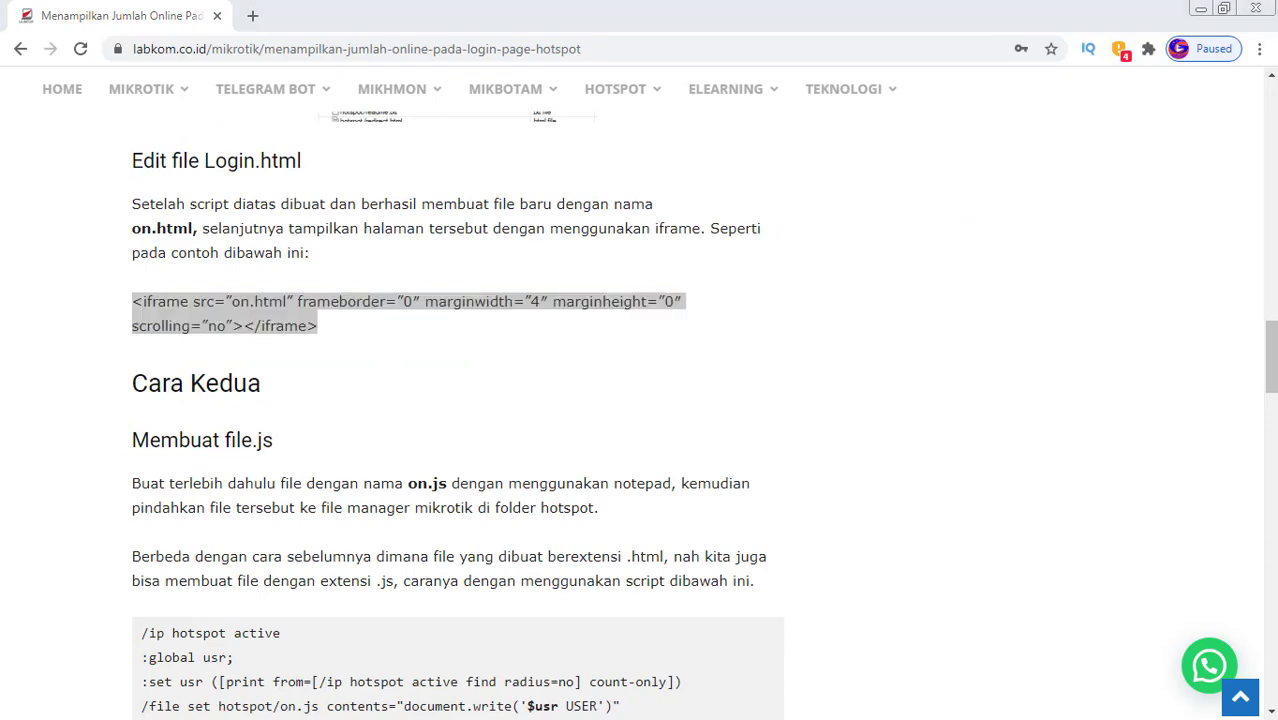
pyautogui.hotkey('alt', 'Tab')
# Step: Replace the opening iframe tag in the User Online row of status.html with the full on.html iframe line copied from the new 1 notes
pyautogui.click(30, 77)
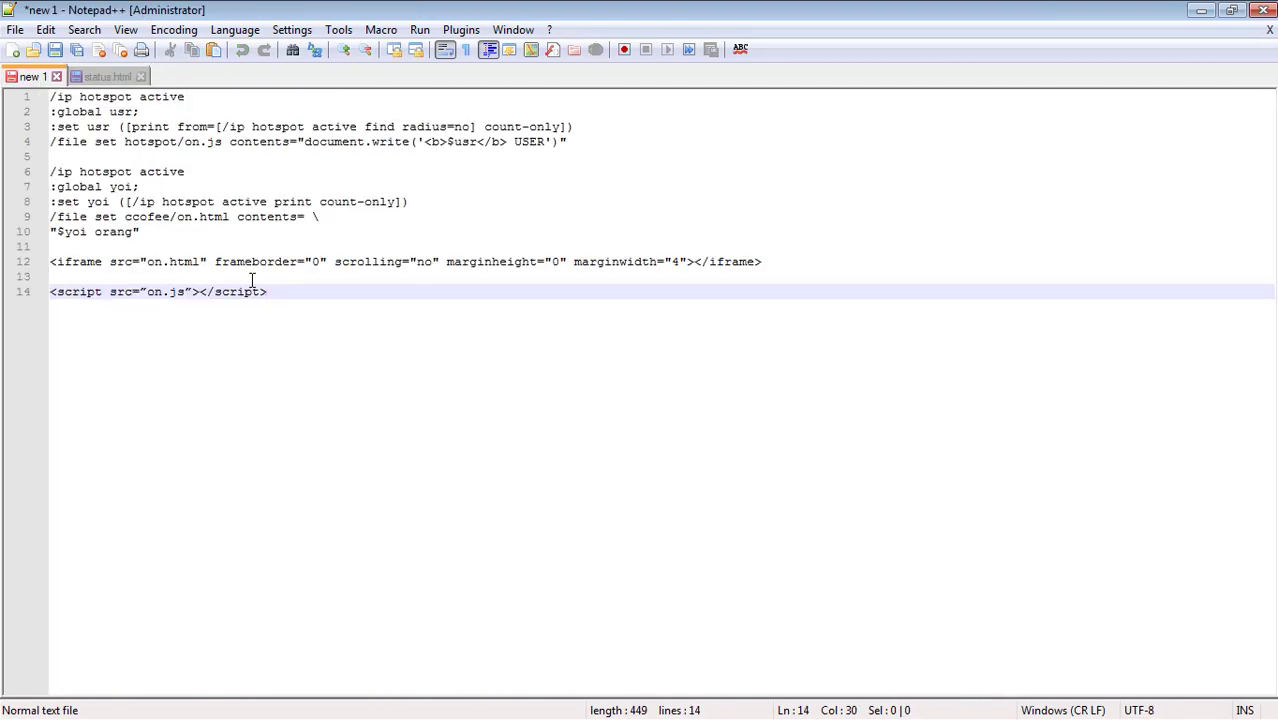
pyautogui.moveTo(770, 262); pyautogui.dragTo(48, 262)
pyautogui.rightClick(62, 266)
pyautogui.click(108, 296)
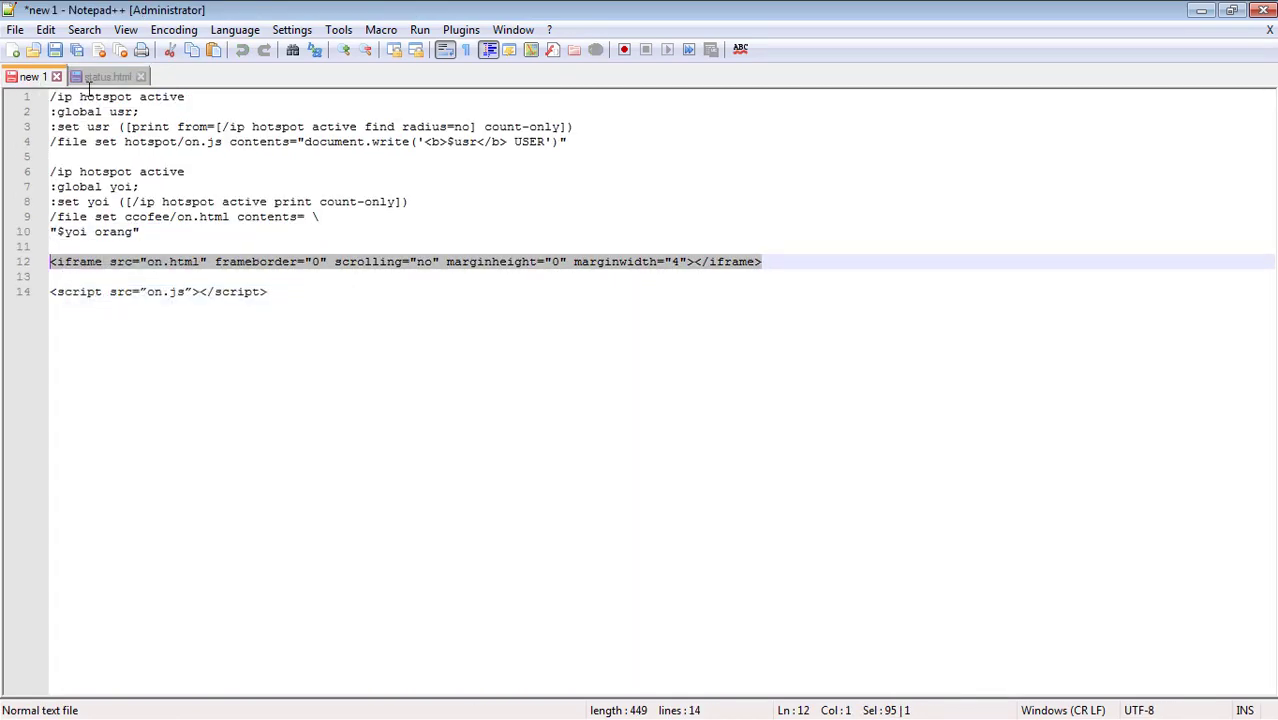
pyautogui.click(106, 77)
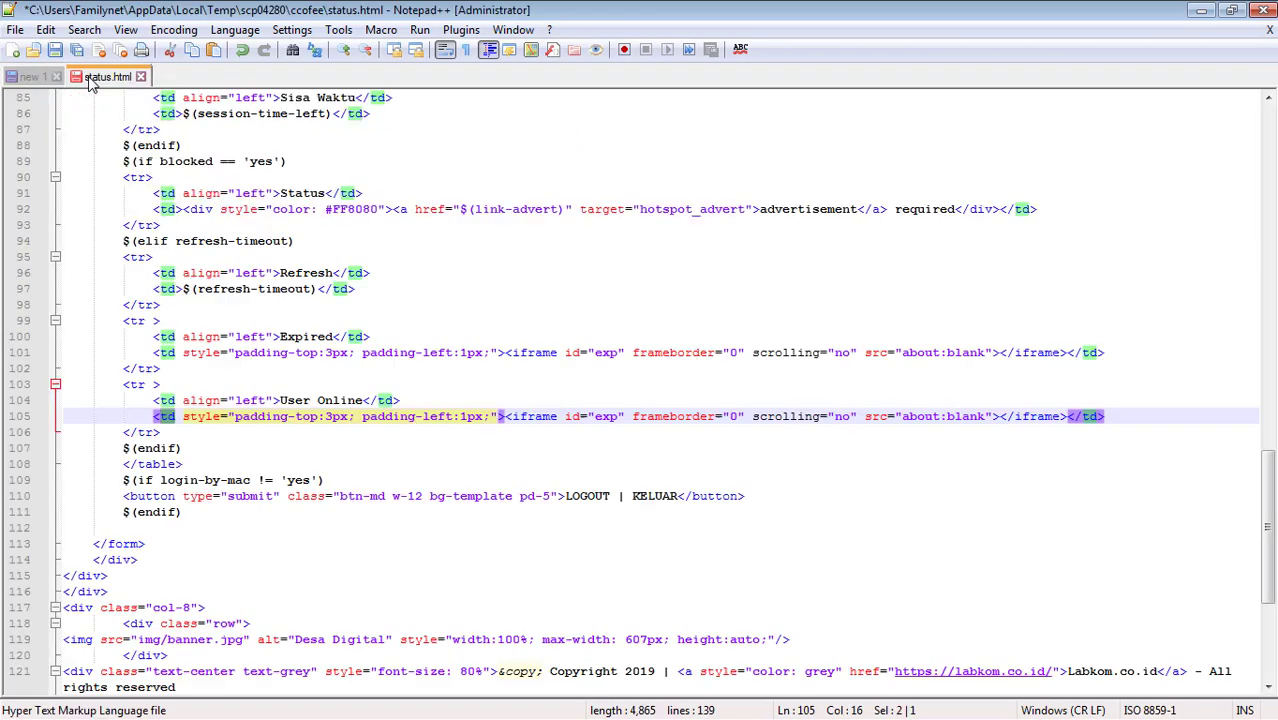
pyautogui.click(505, 416)
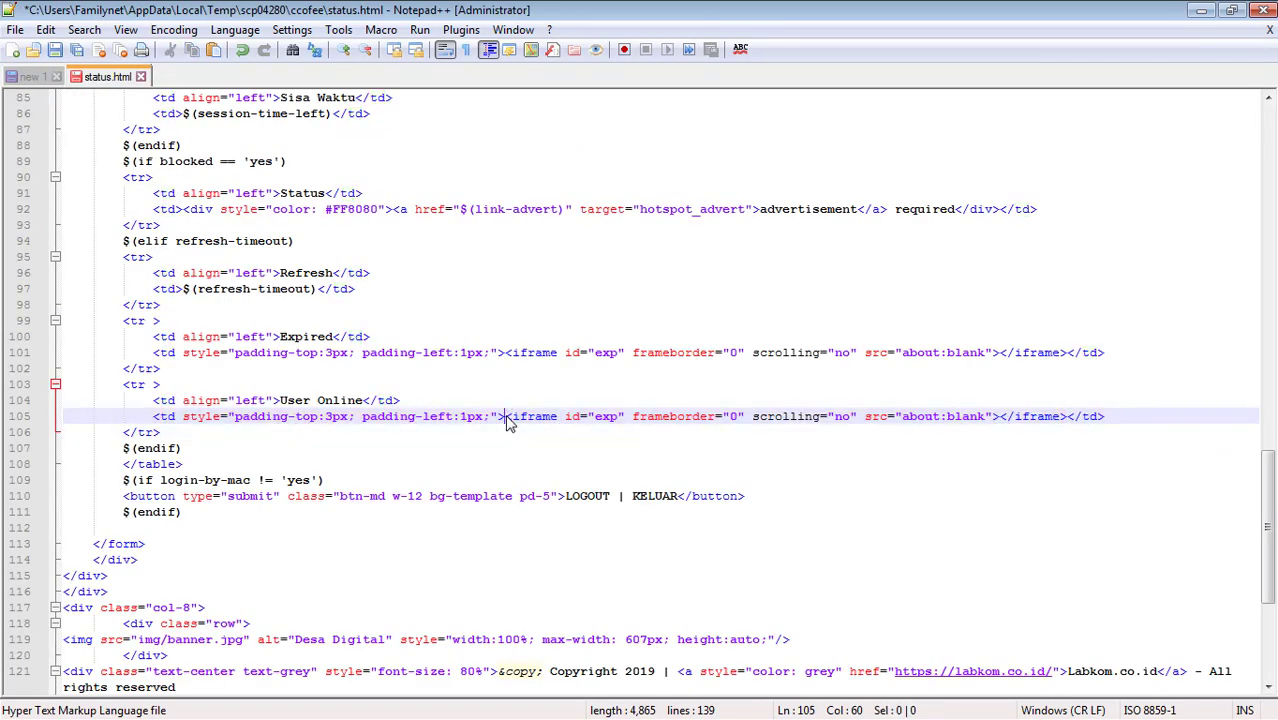
pyautogui.keyDown('shift'); pyautogui.click(998, 418); pyautogui.keyUp('shift')
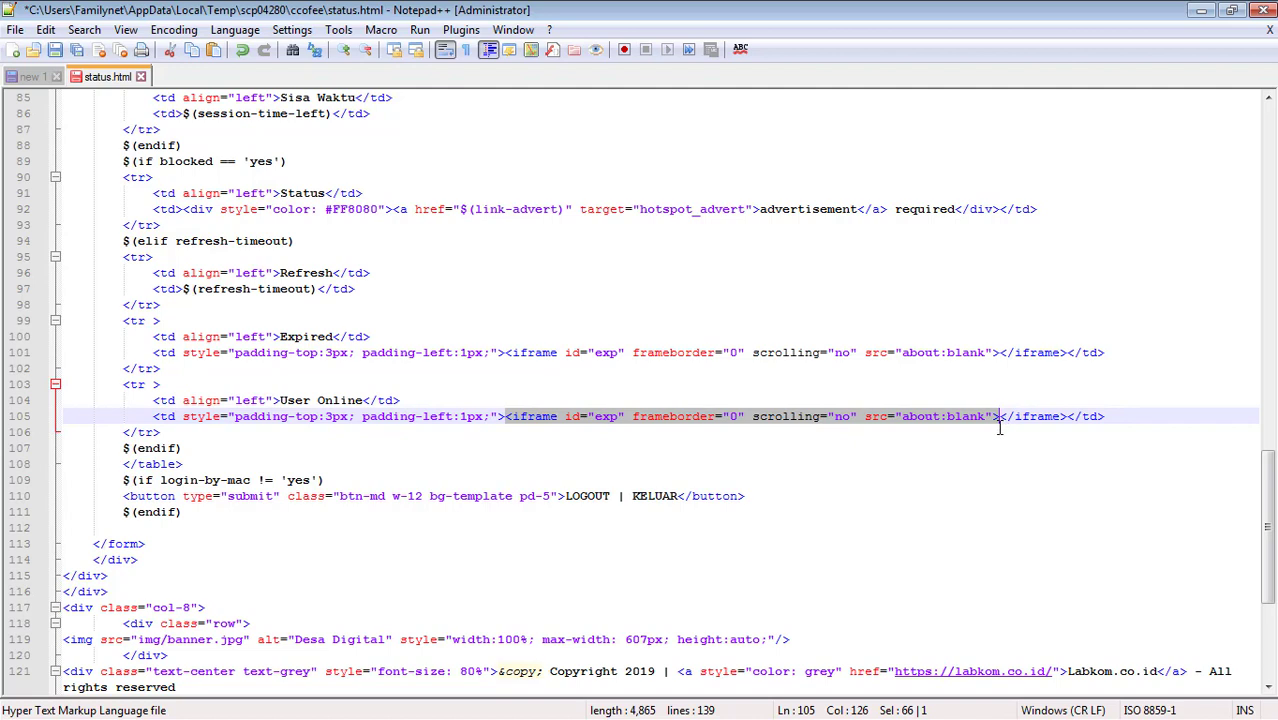
pyautogui.hotkey('ctrl', 'v')
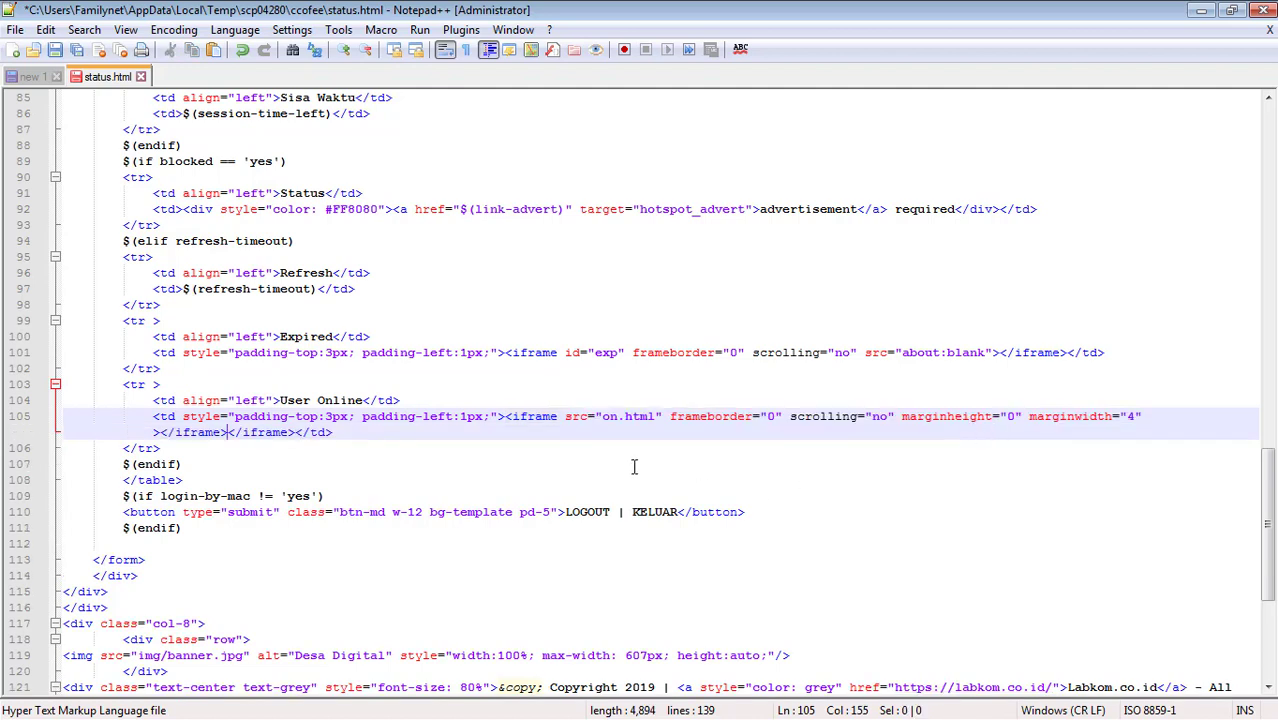
# Step: Save status.html and let WinSCP upload it to the ccofee folder, leaving the requested password blank
pyautogui.click(55, 52)
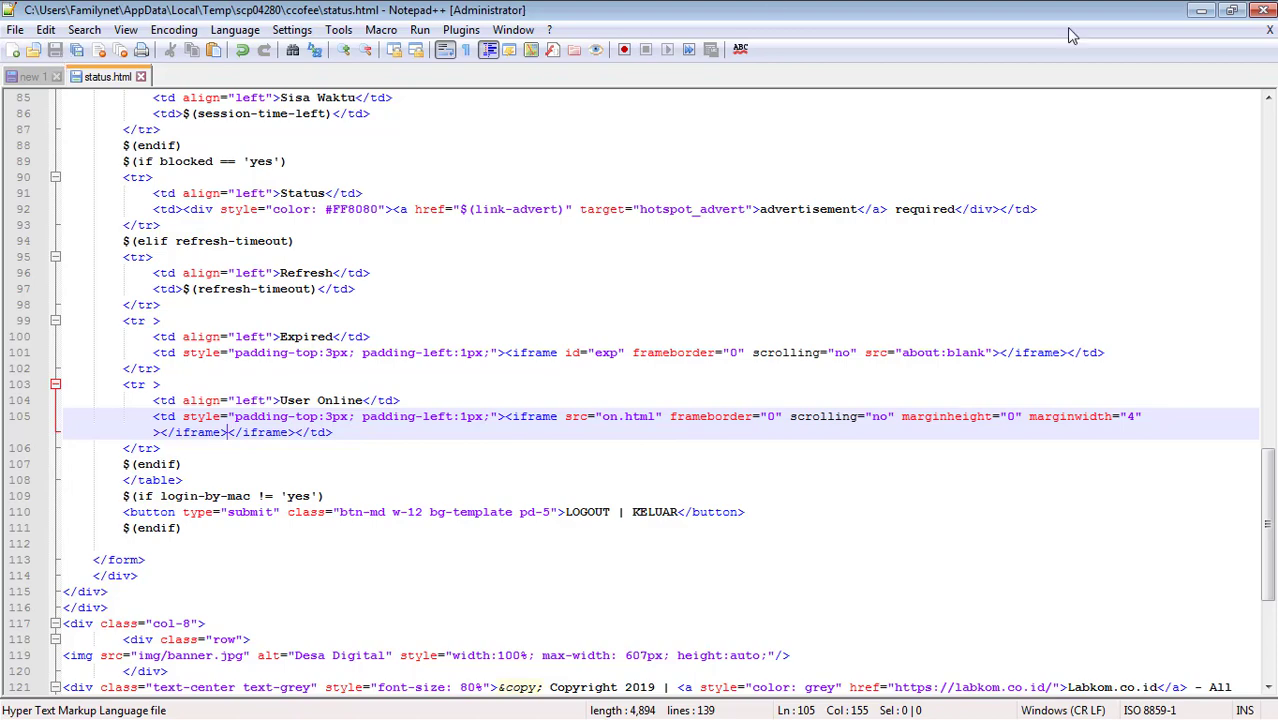
pyautogui.hotkey('alt', 'Tab')
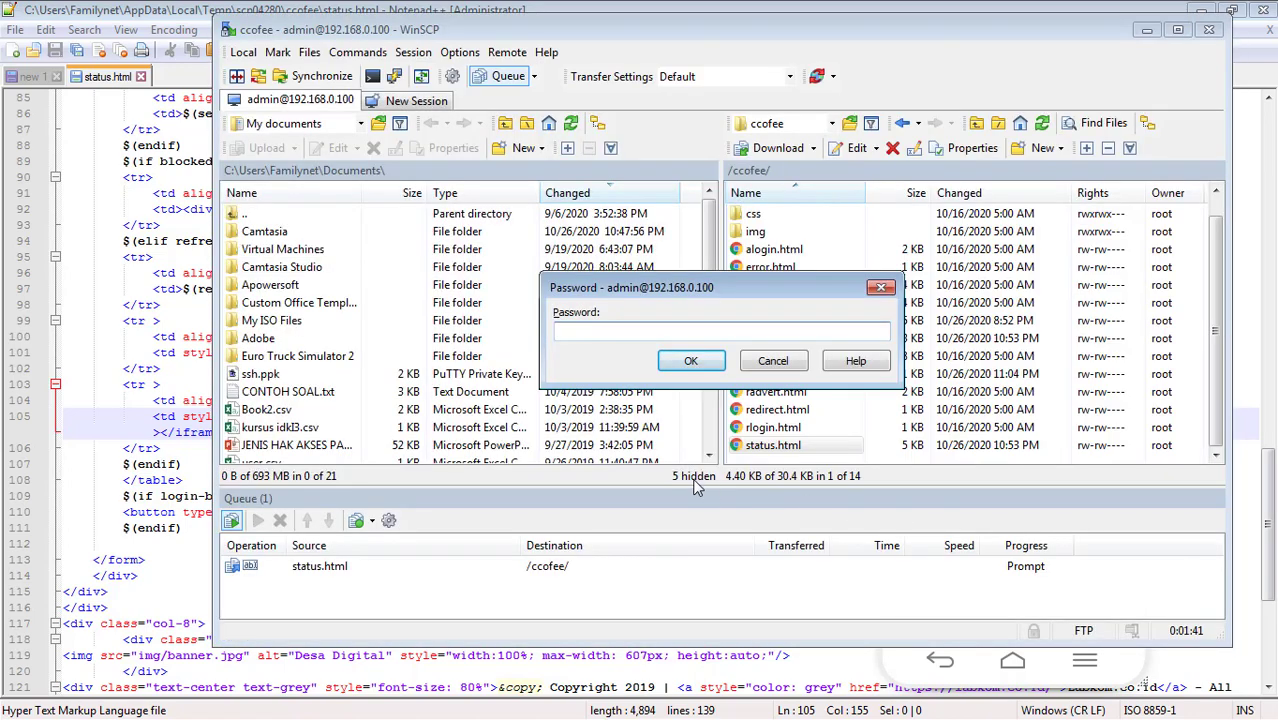
pyautogui.click(686, 363)
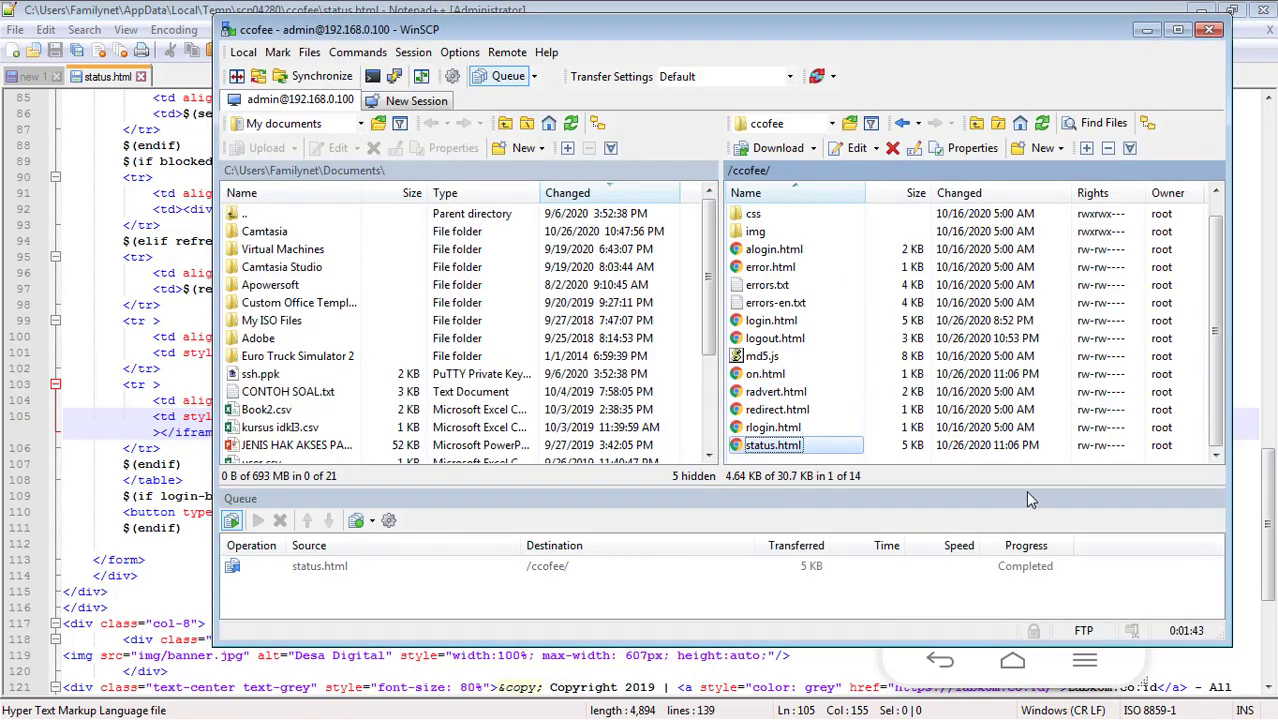
# Step: Log in again on the phone's hotspot page, check the User Online row on the status page, and log out
pyautogui.hotkey('alt', 'Tab')
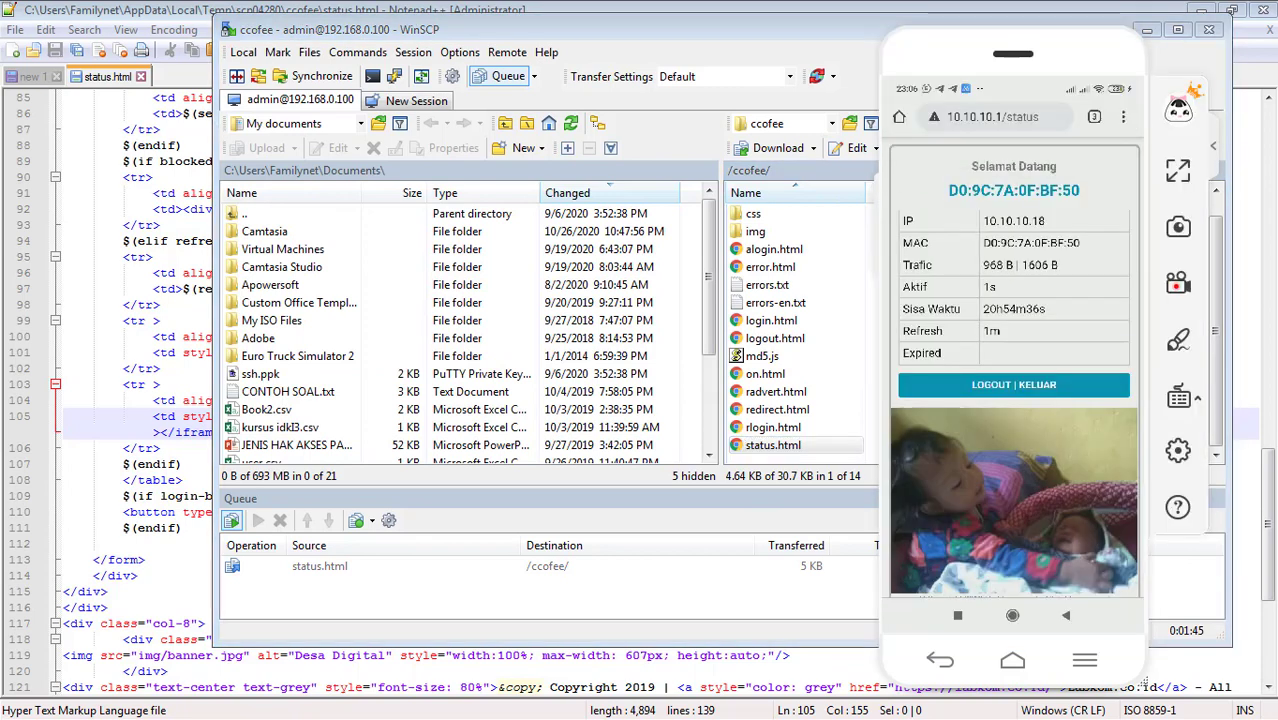
pyautogui.click(1013, 361)
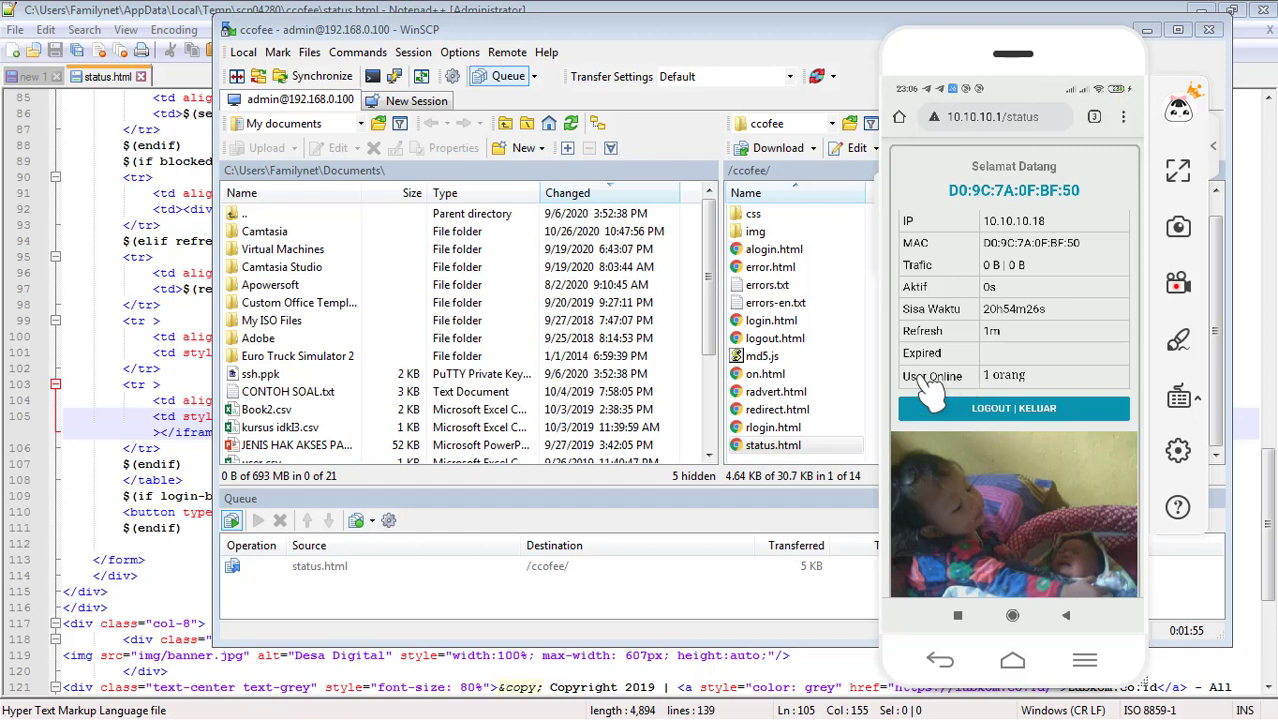
pyautogui.click(1016, 400)
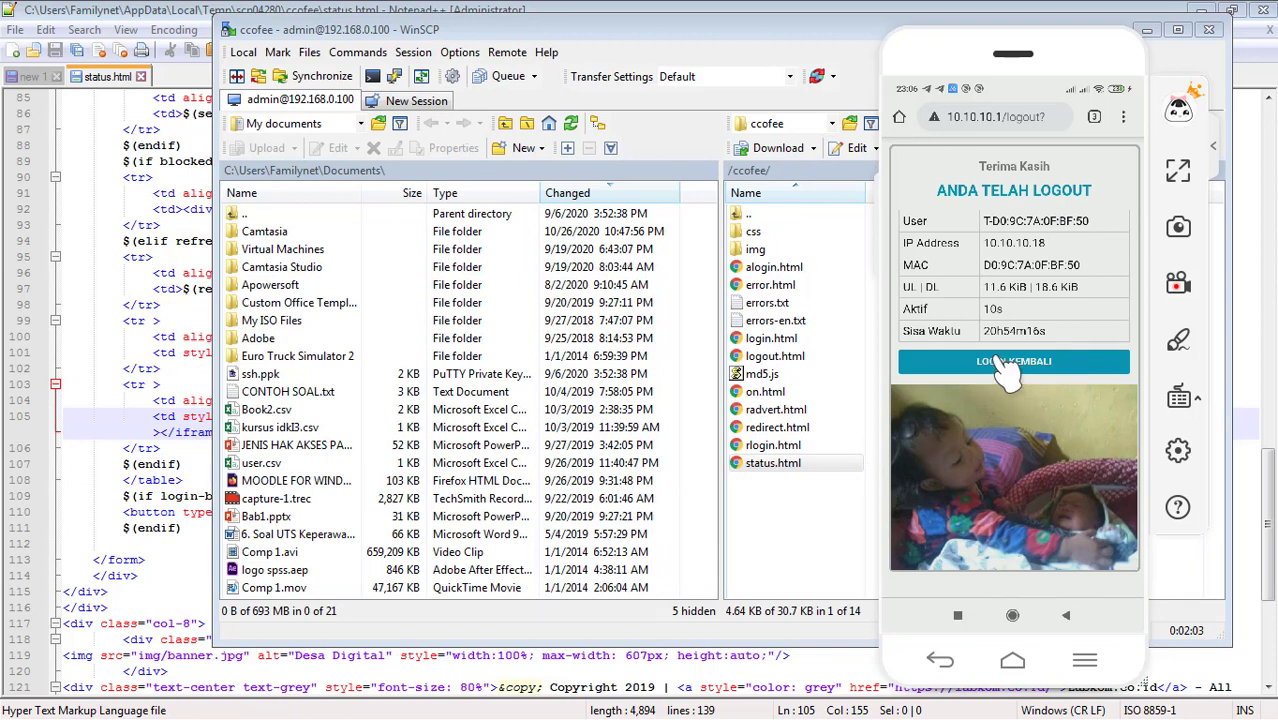
# Step: Open logout.html from the router's ccofee folder in WinSCP for editing in Notepad++
pyautogui.click(815, 532)
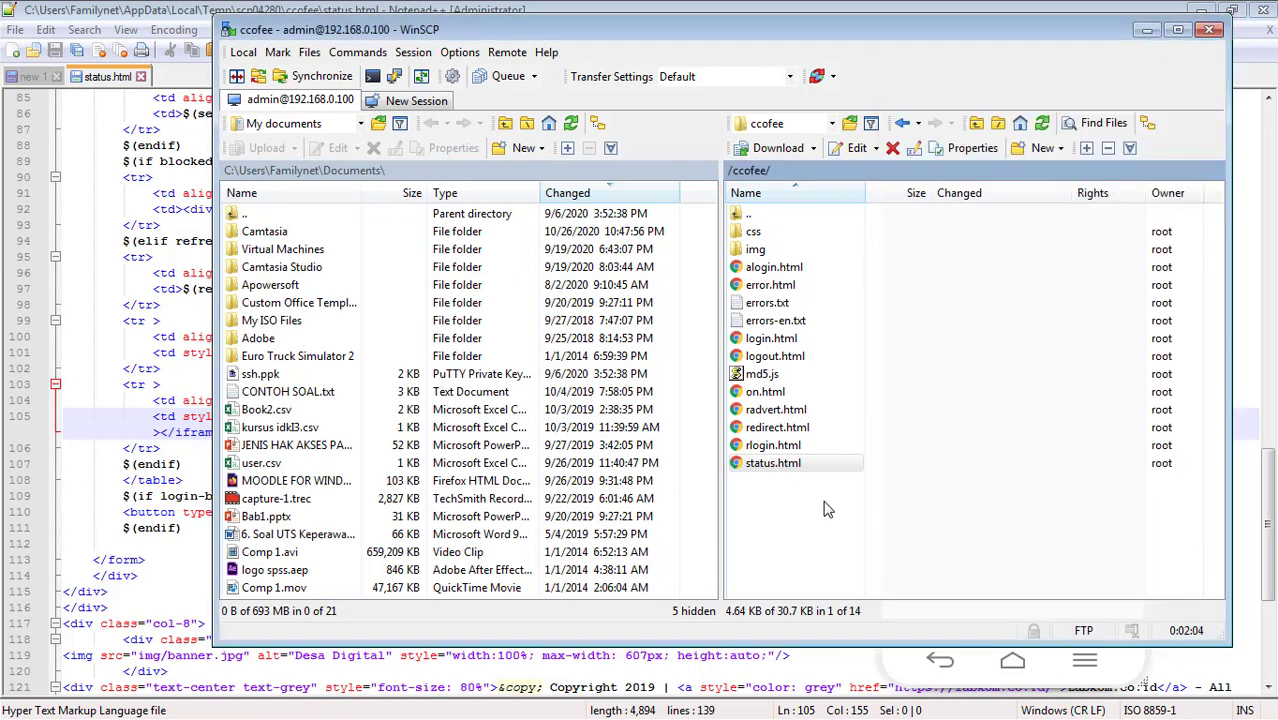
pyautogui.rightClick(792, 358)
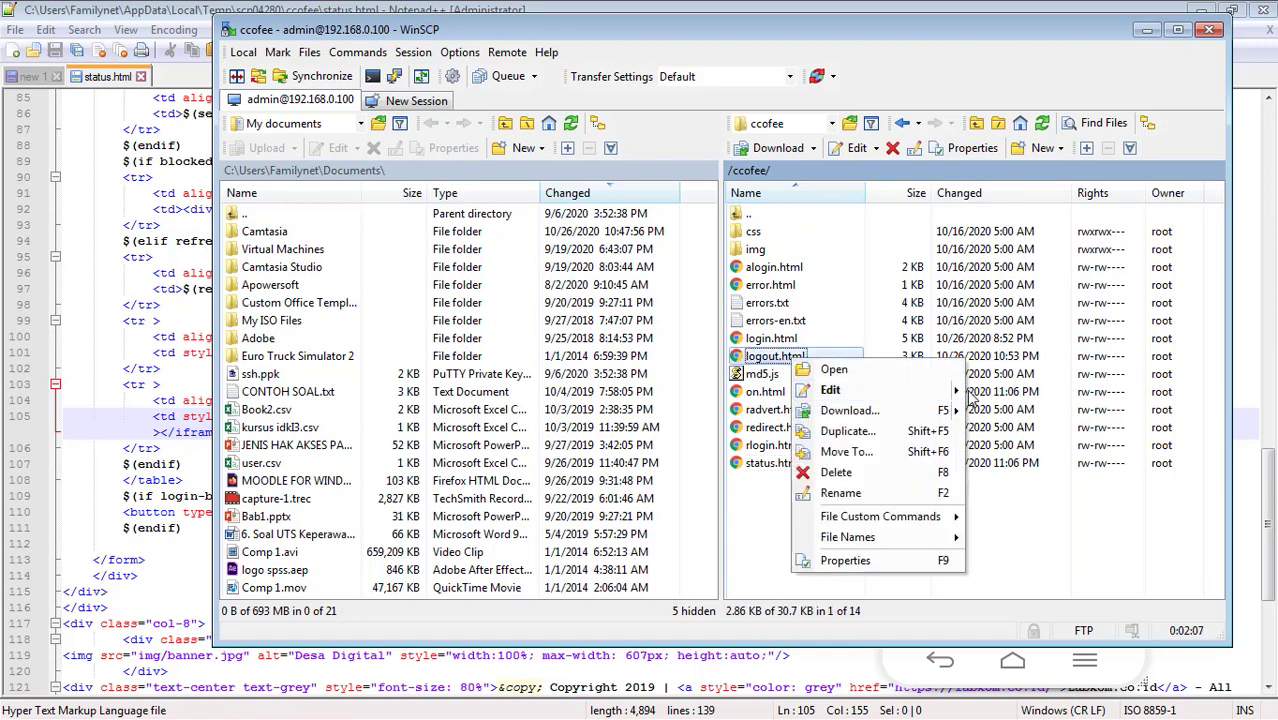
pyautogui.moveTo(971, 398)
pyautogui.click(1040, 430)
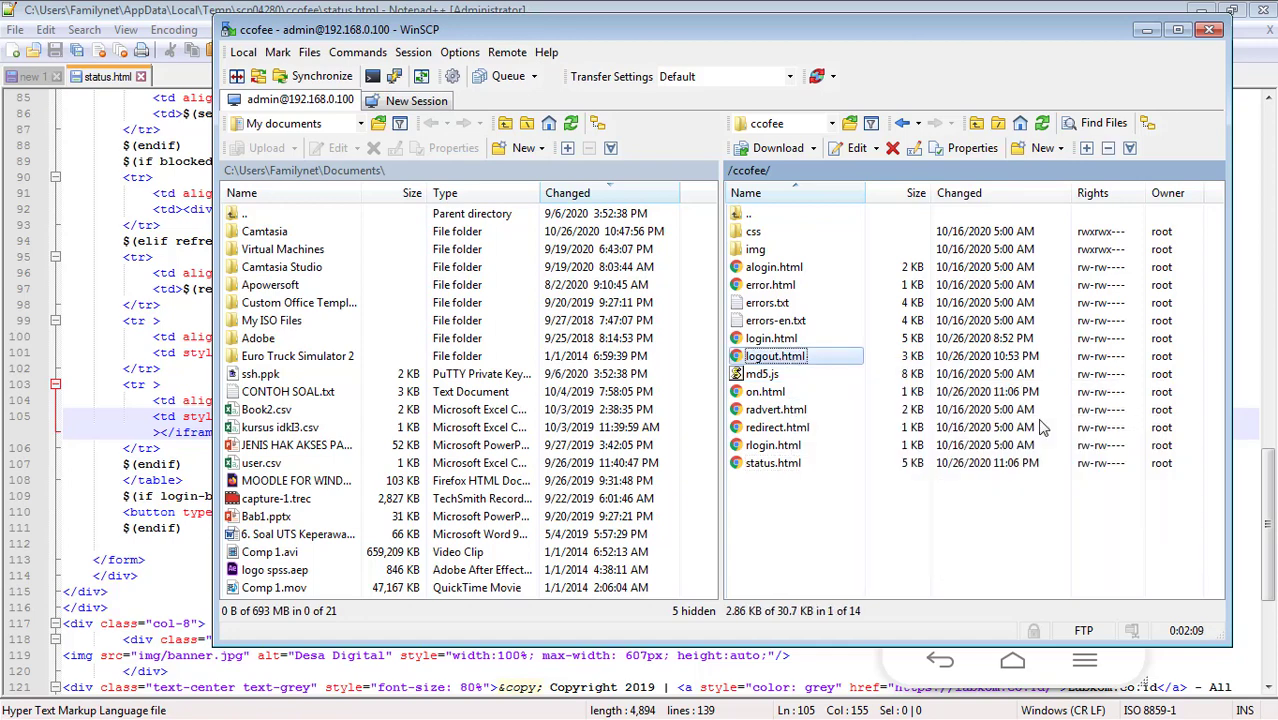
# Step: Copy the complete User Online table row from status.html
pyautogui.click(89, 79)
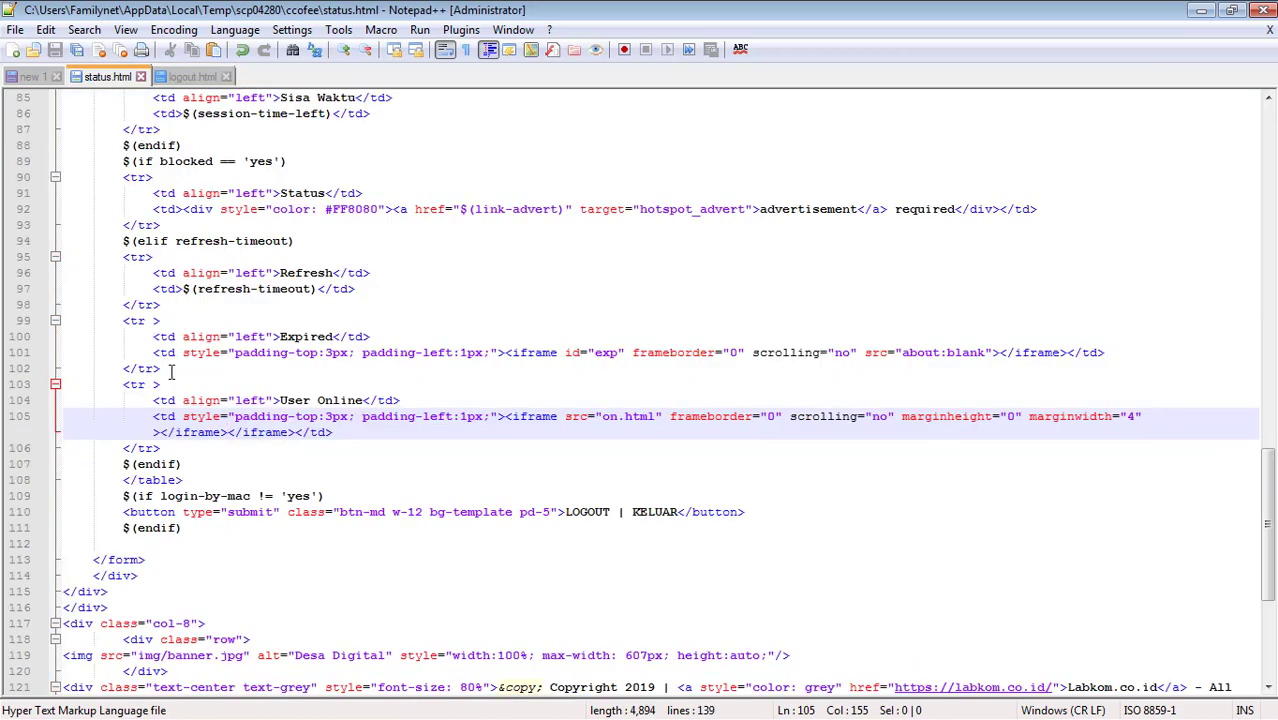
pyautogui.click(162, 448)
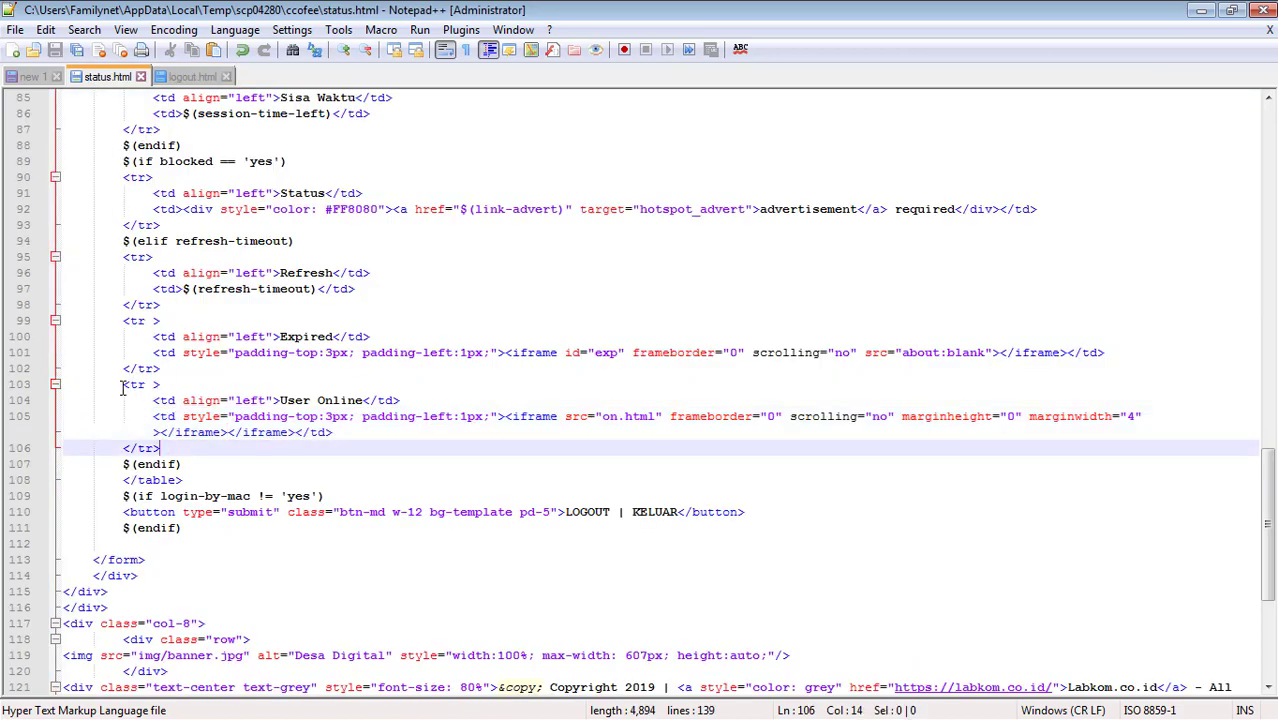
pyautogui.keyDown('shift'); pyautogui.click(70, 385); pyautogui.keyUp('shift')
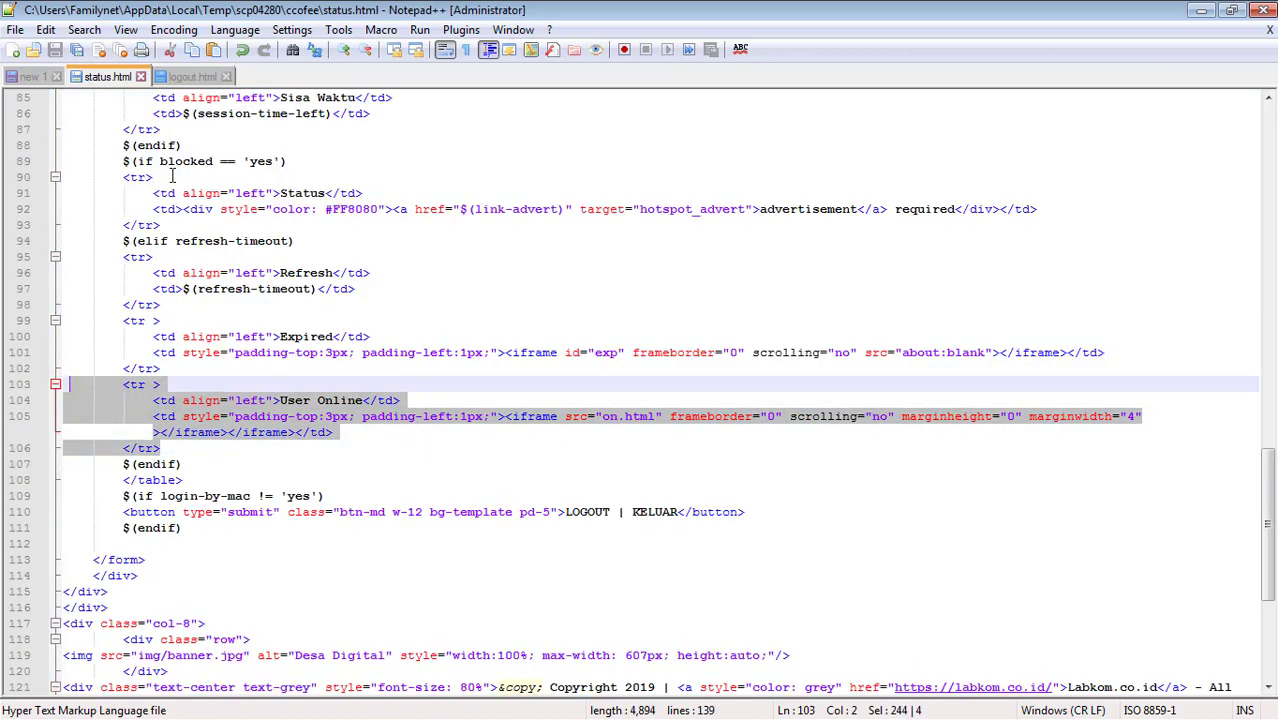
# Step: Paste the User Online row into logout.html below the Sisa Kuota row, before its $(endif), and save the file
pyautogui.click(190, 77)
pyautogui.scroll(-12, 208, 378)
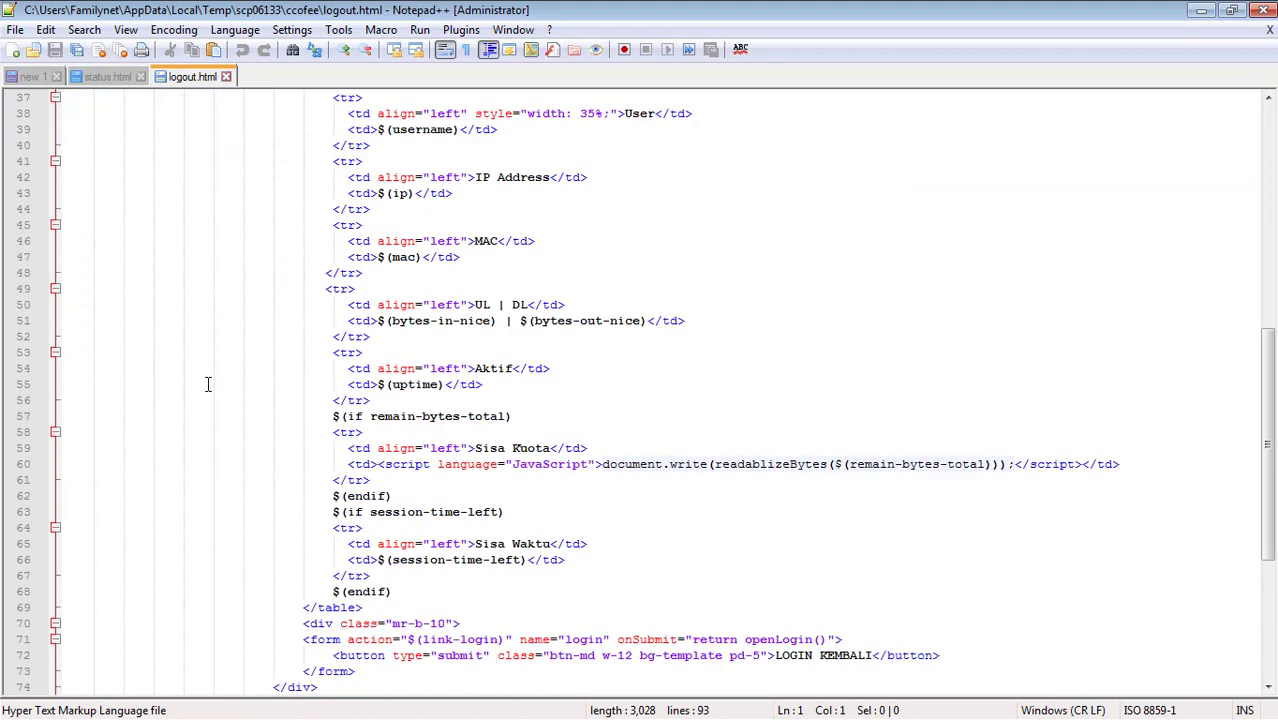
pyautogui.scroll(-3, 208, 378)
pyautogui.click(346, 418)
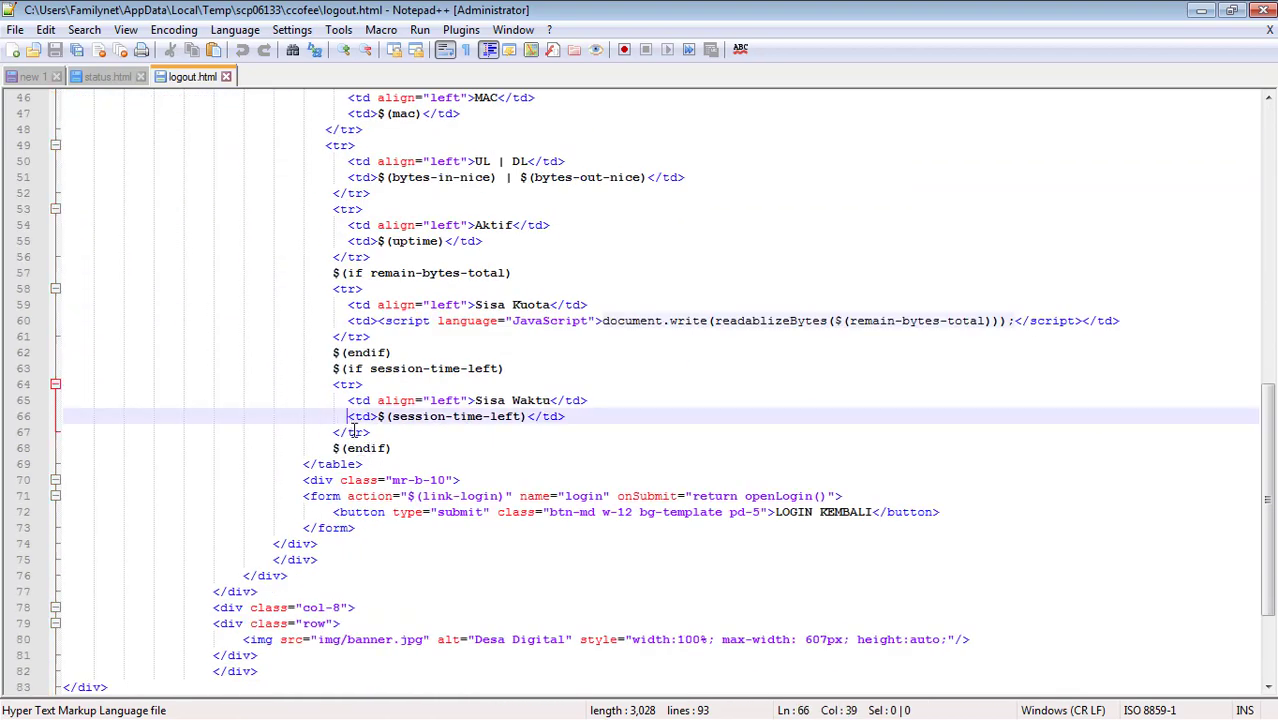
pyautogui.click(354, 432)
pyautogui.click(356, 337)
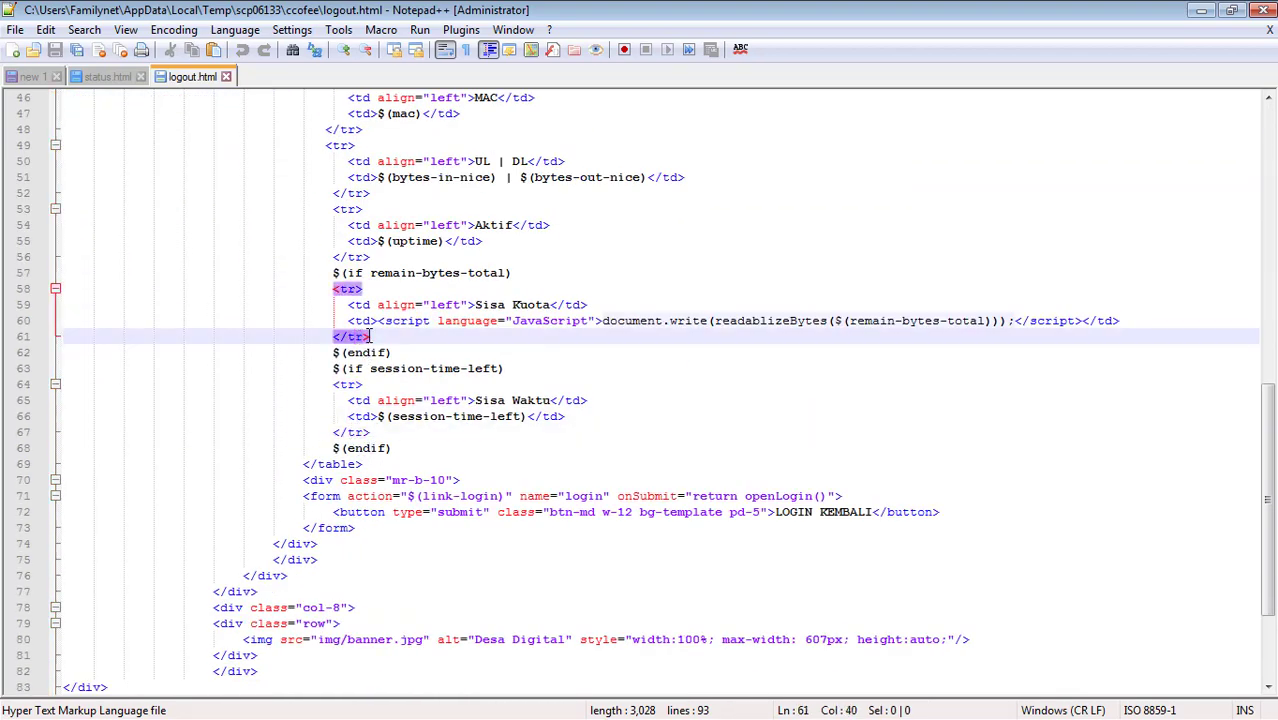
pyautogui.click(377, 336)
pyautogui.press('Return')
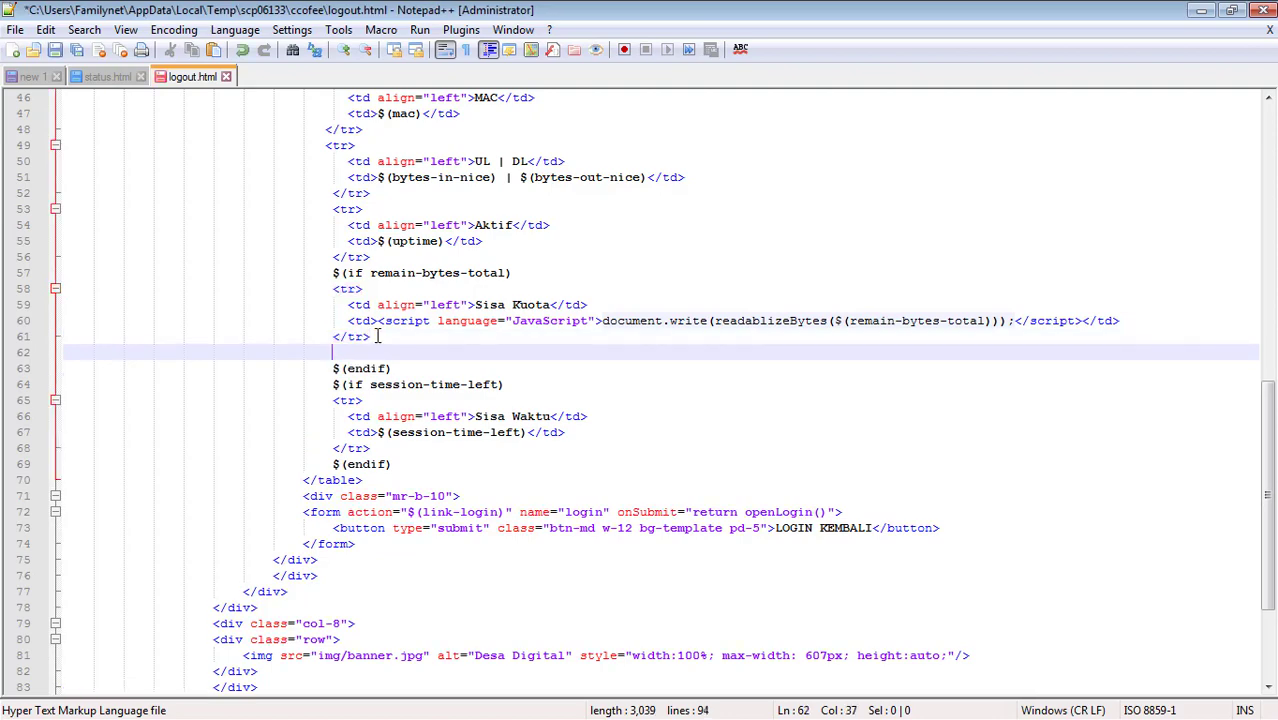
pyautogui.hotkey('ctrl', 'v')
pyautogui.hotkey('ctrl', 's')
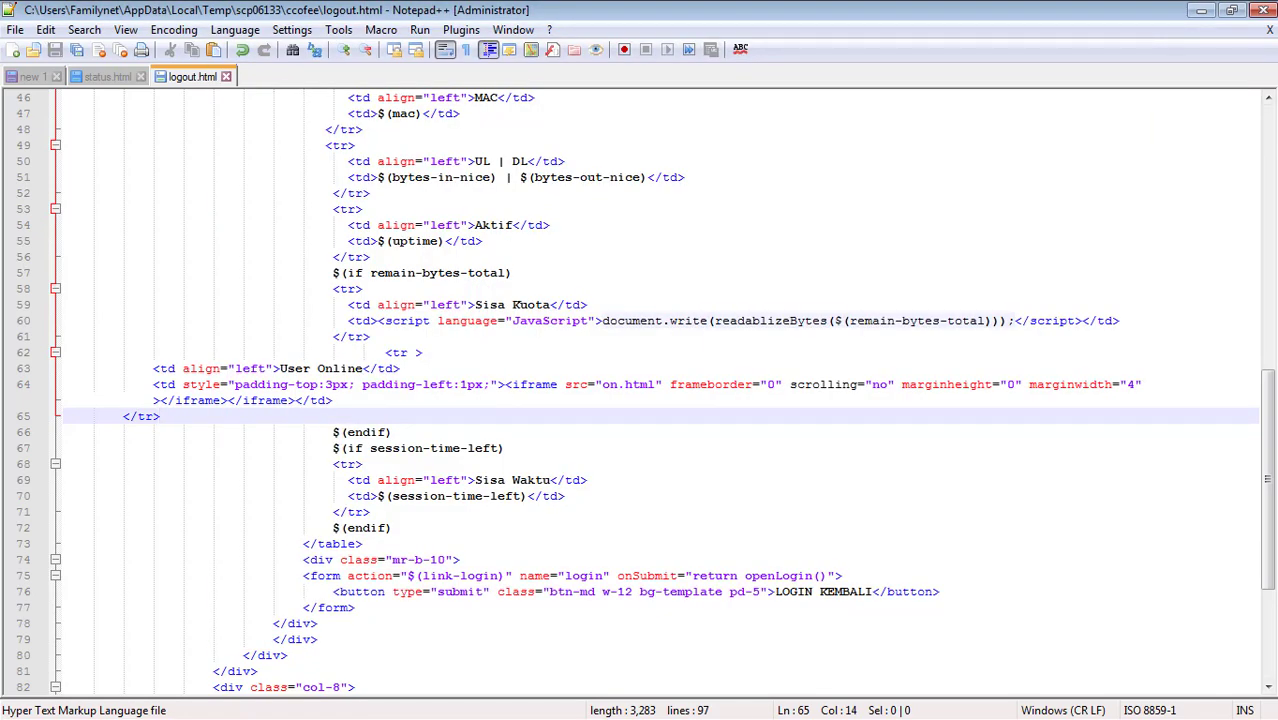
# Step: Check the logout page on the phone and remove the User Online row from the Sisa Kuota block in logout.html
pyautogui.hotkey('alt', 'Tab')
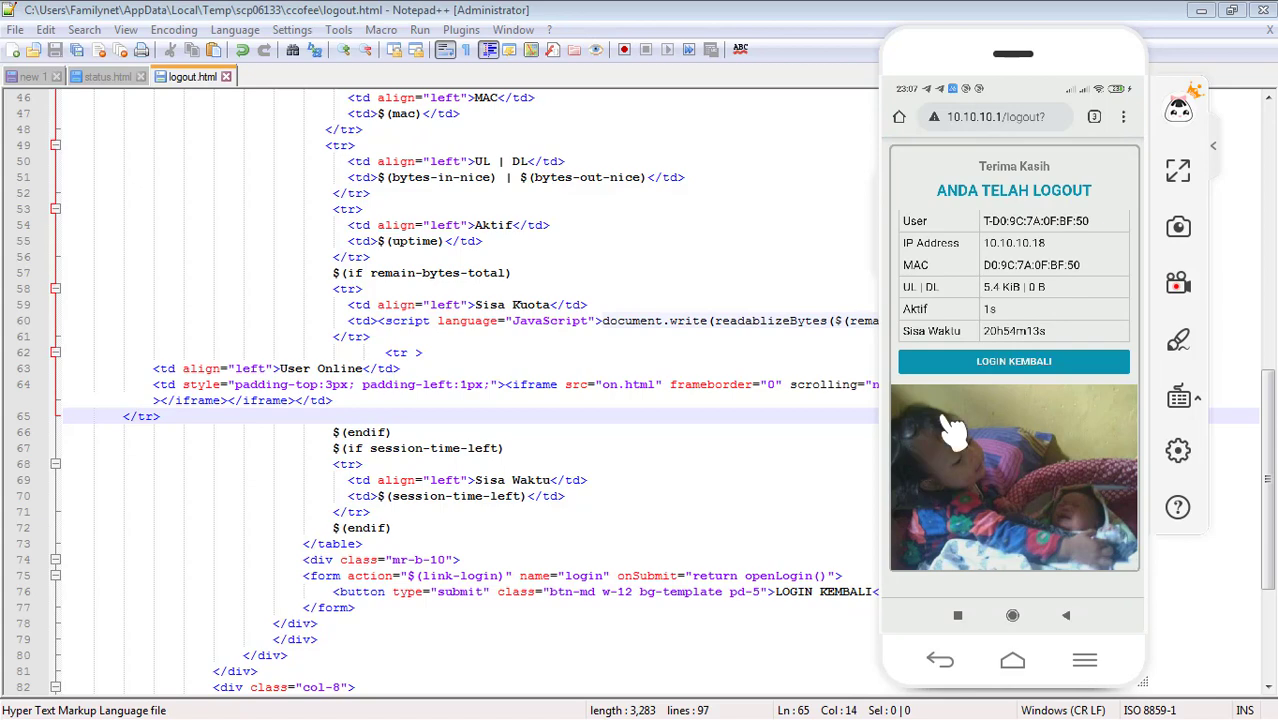
pyautogui.moveTo(168, 415); pyautogui.dragTo(98, 357)
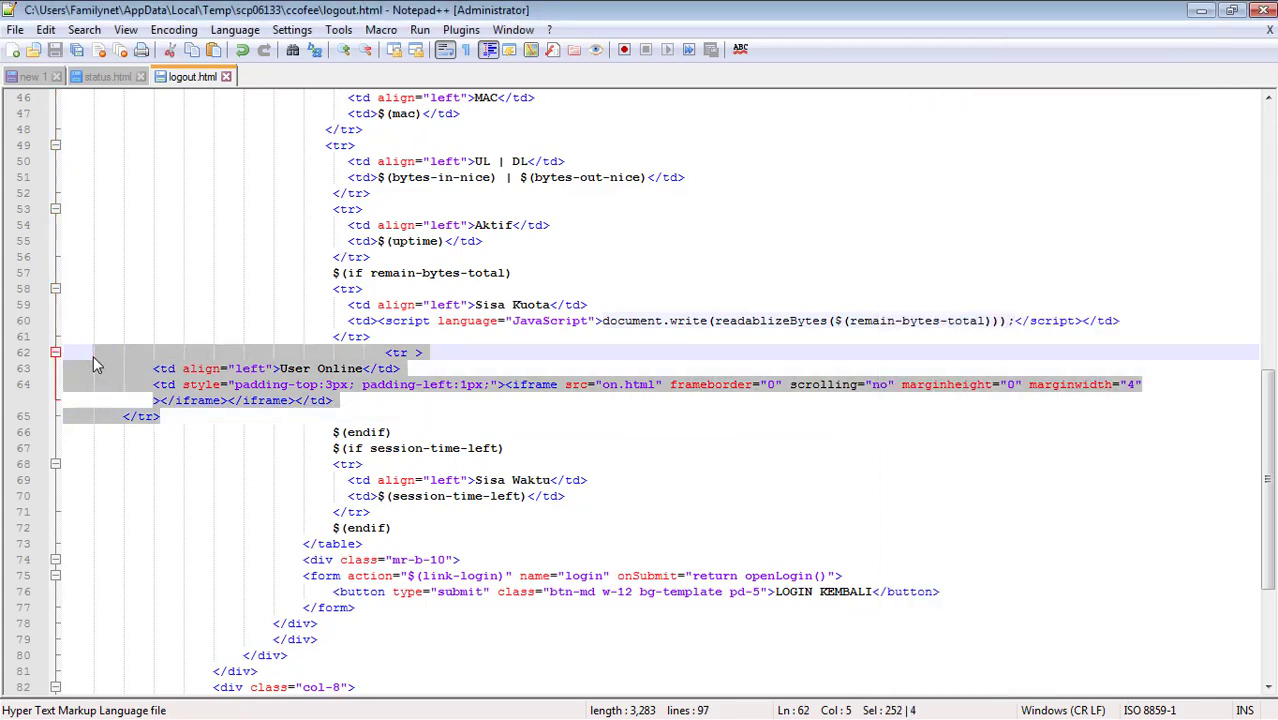
pyautogui.press('Delete')
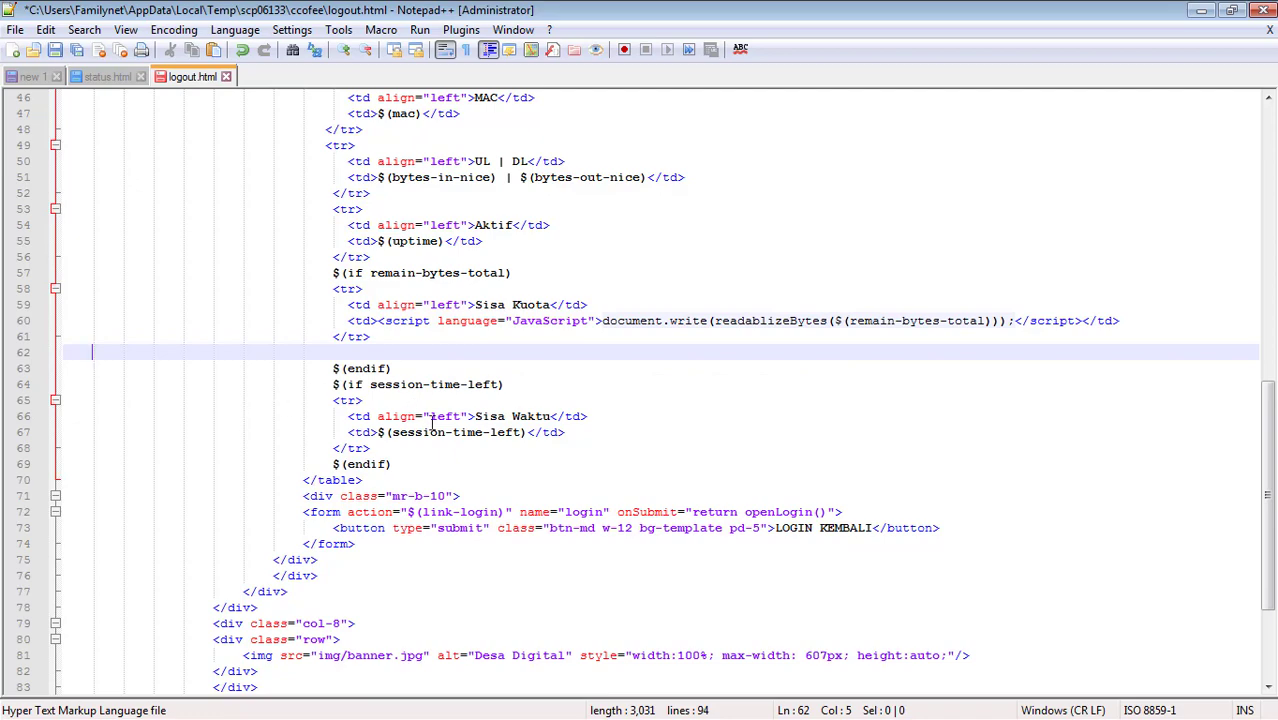
pyautogui.press('Delete')
# Step: Paste the User Online row below the Sisa Waktu row in logout.html, before its $(endif), trim the row's leading indentation and save the file
pyautogui.click(381, 432)
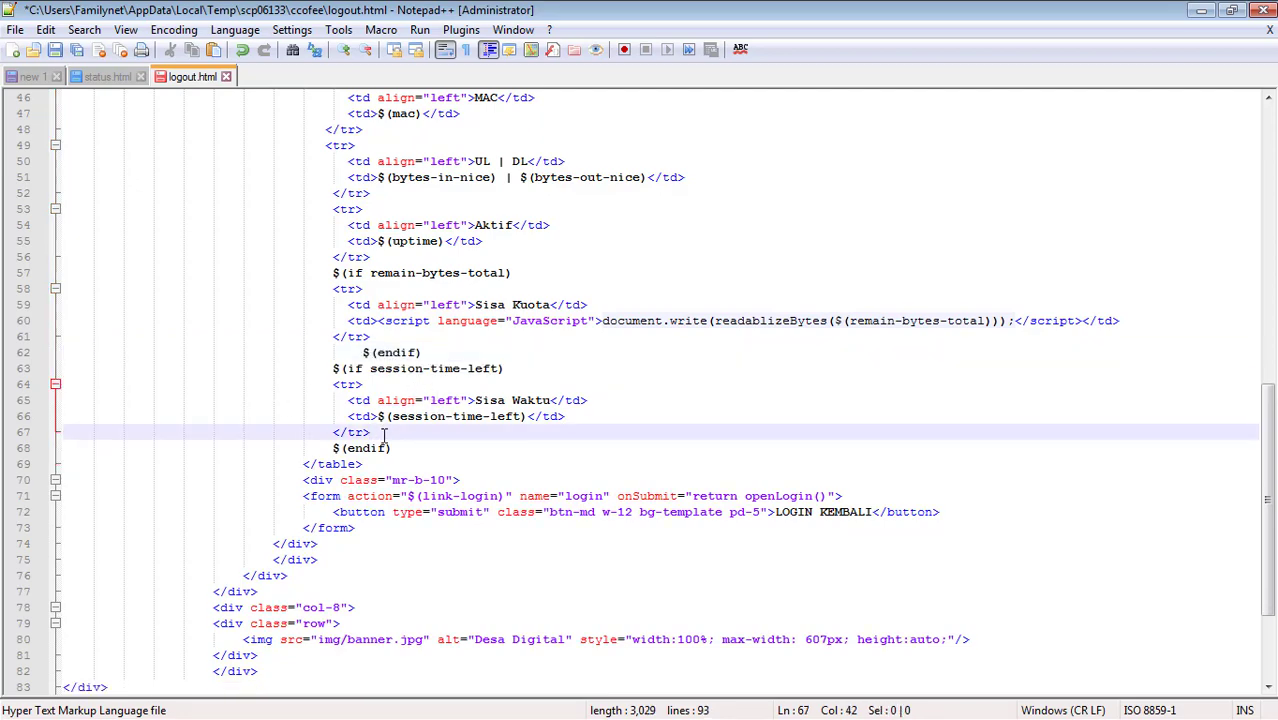
pyautogui.press('Return')
pyautogui.hotkey('ctrl', 'v')
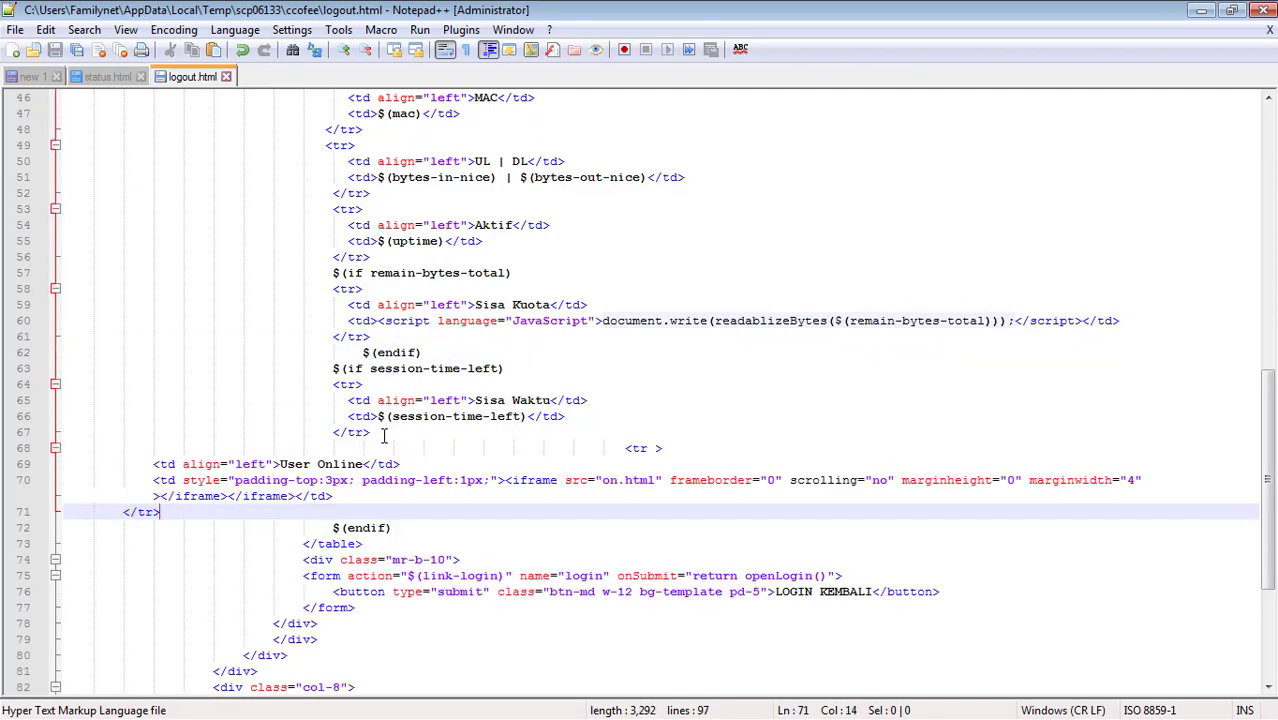
pyautogui.moveTo(618, 448); pyautogui.dragTo(182, 448)
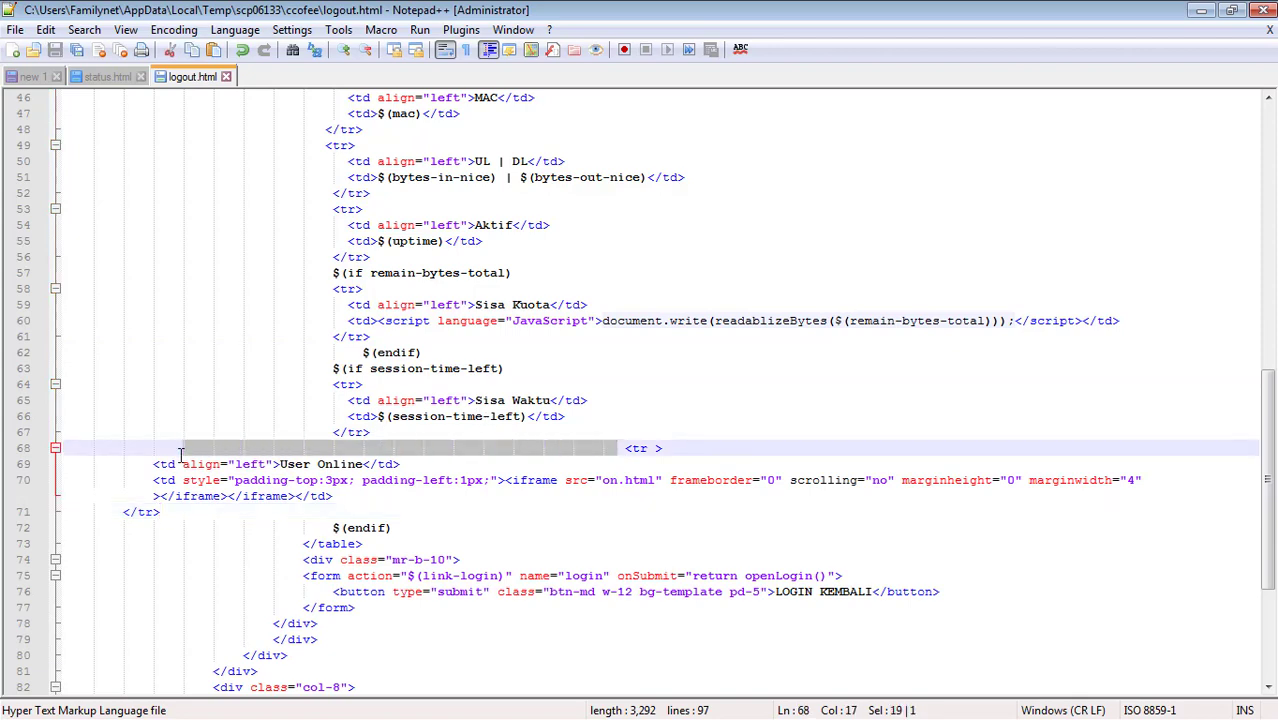
pyautogui.press('Delete')
pyautogui.hotkey('ctrl', 's')
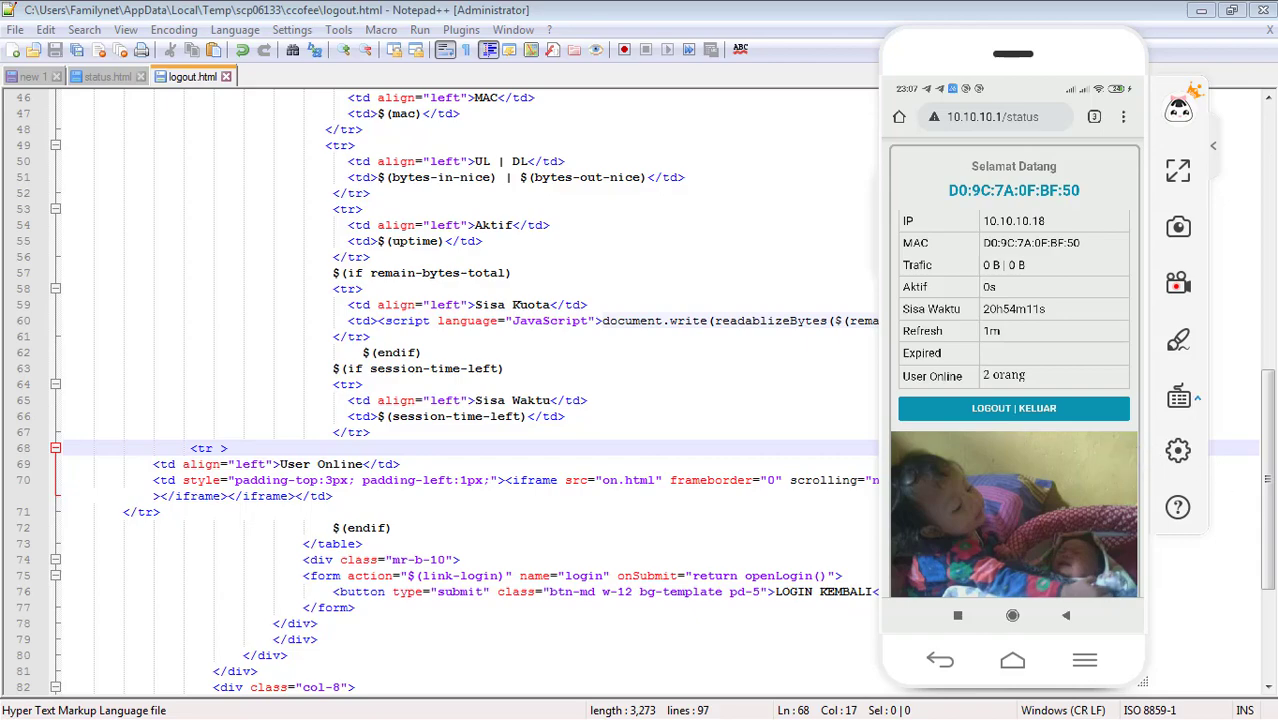
# Step: Switch to WinBox and close the File List, IP Service List and Terminal windows, keeping the on script open
pyautogui.hotkey('alt', 'Tab')
pyautogui.press('super+Up')
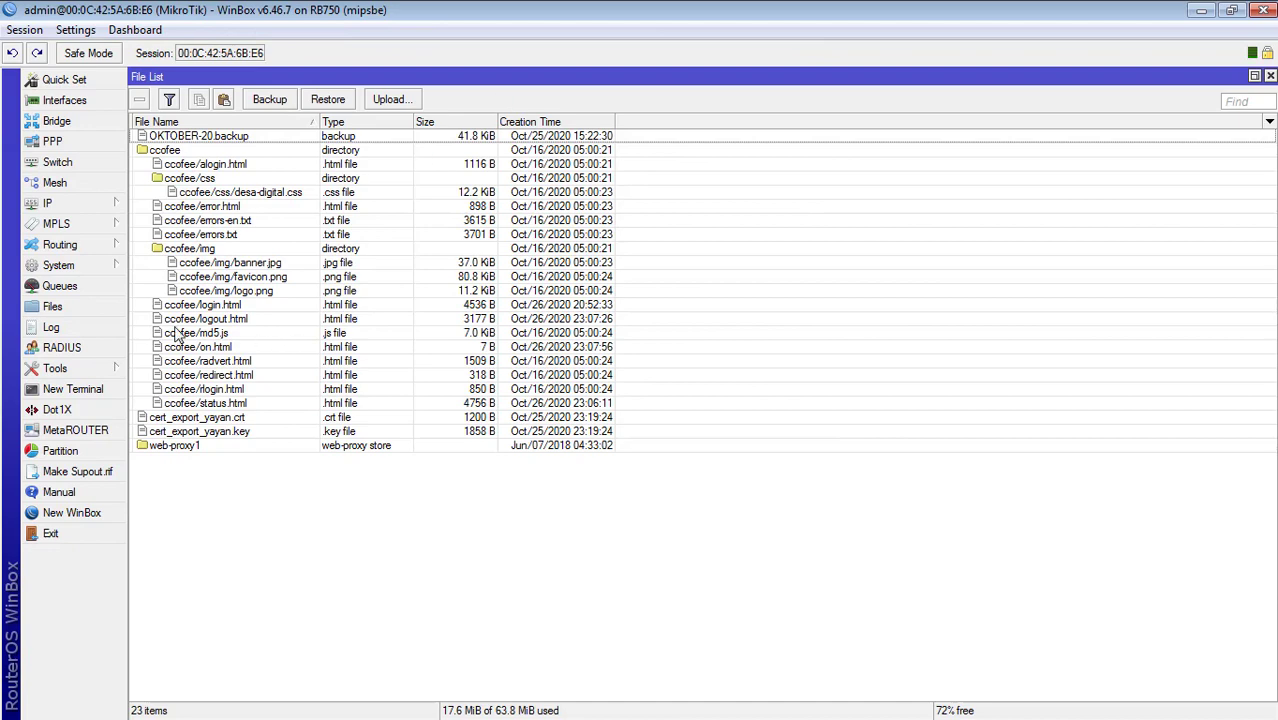
pyautogui.click(1270, 77)
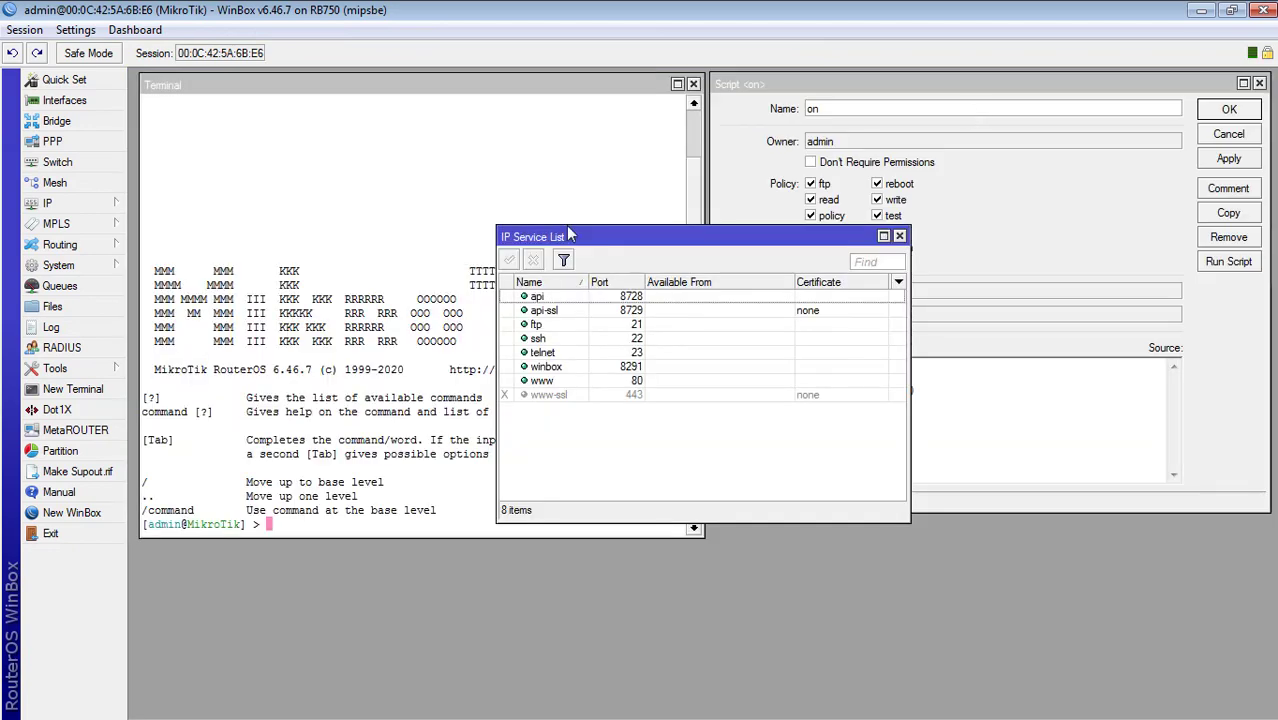
pyautogui.click(898, 237)
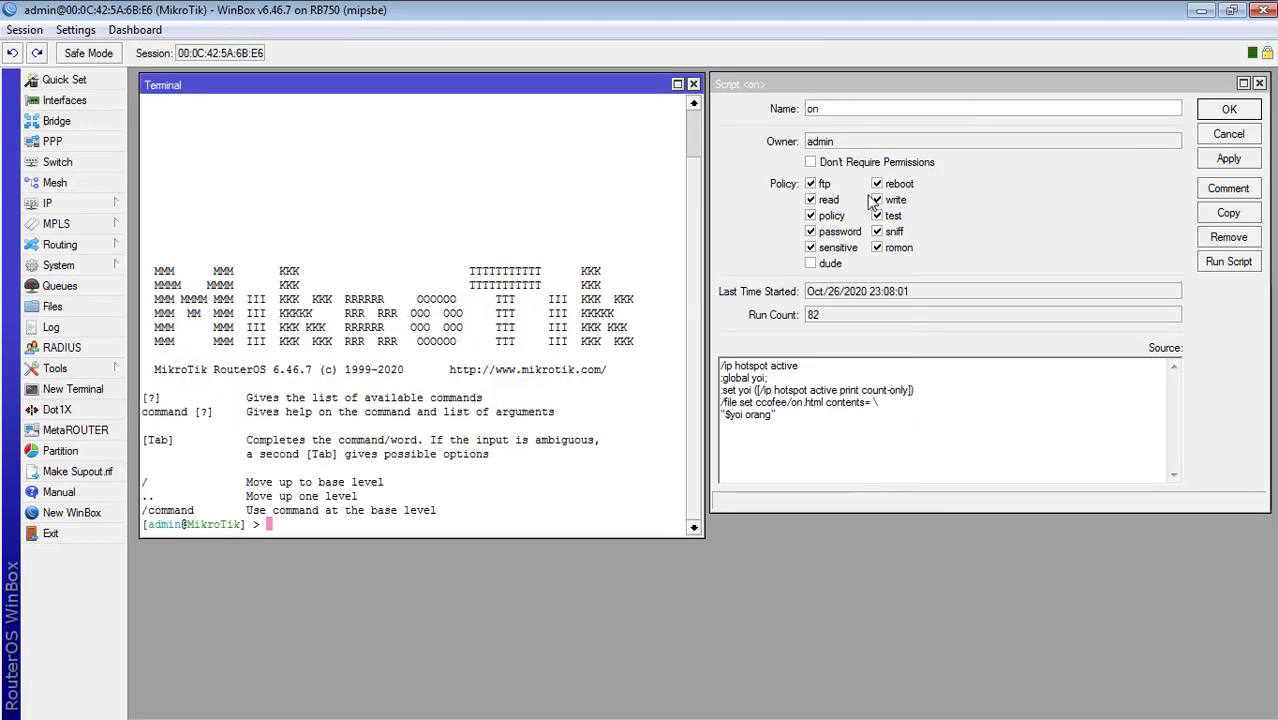
pyautogui.click(693, 84)
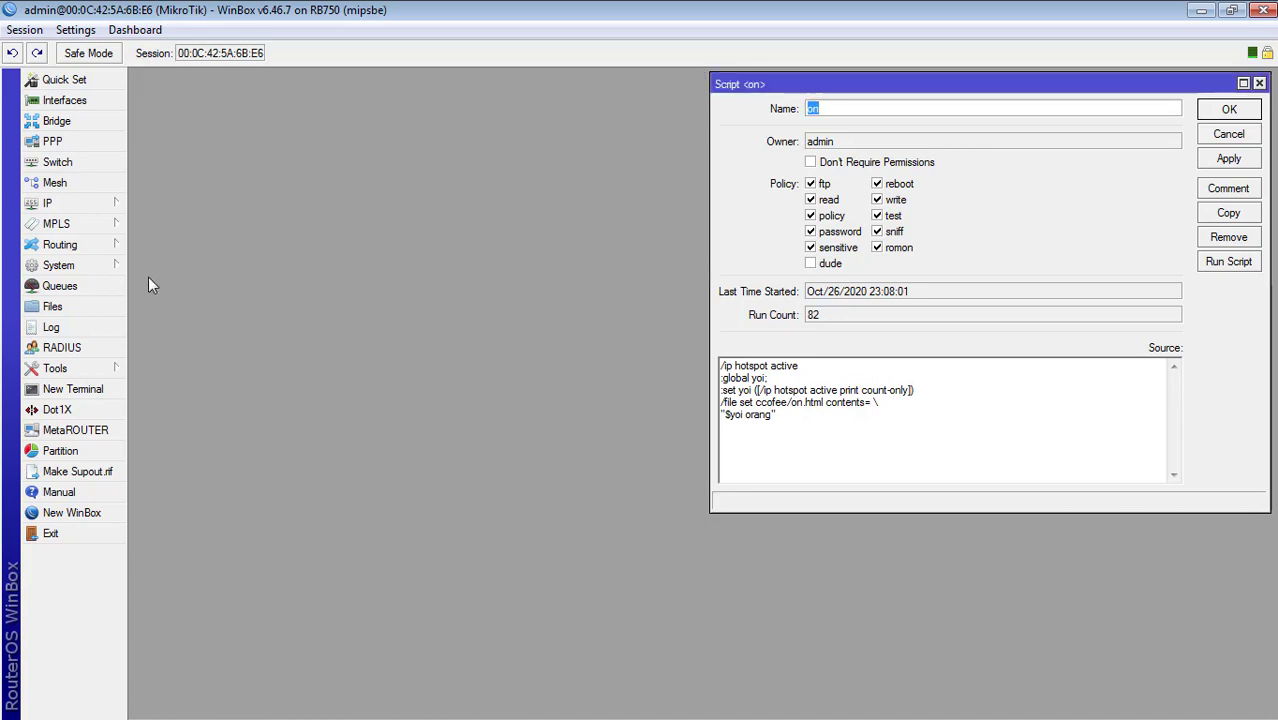
# Step: Open the user online schedule beside the on script and examine its On Event command, its interval and the script's source lines
pyautogui.click(80, 265)
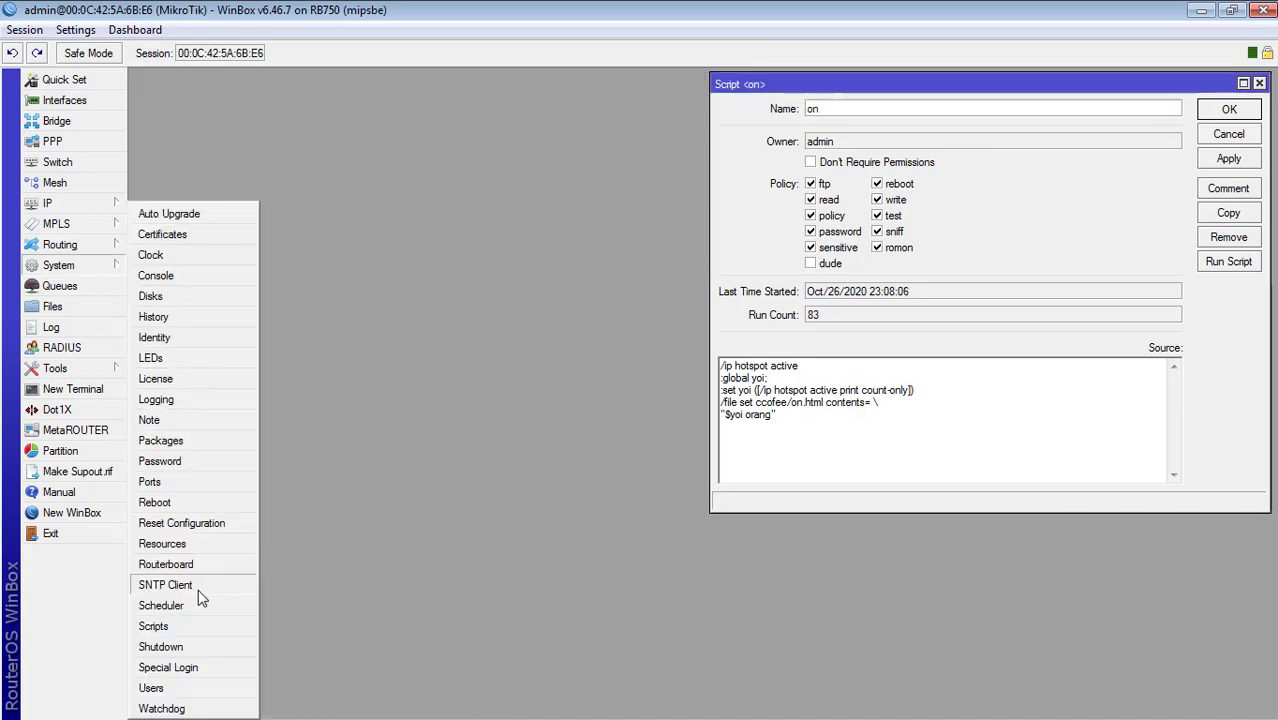
pyautogui.click(165, 605)
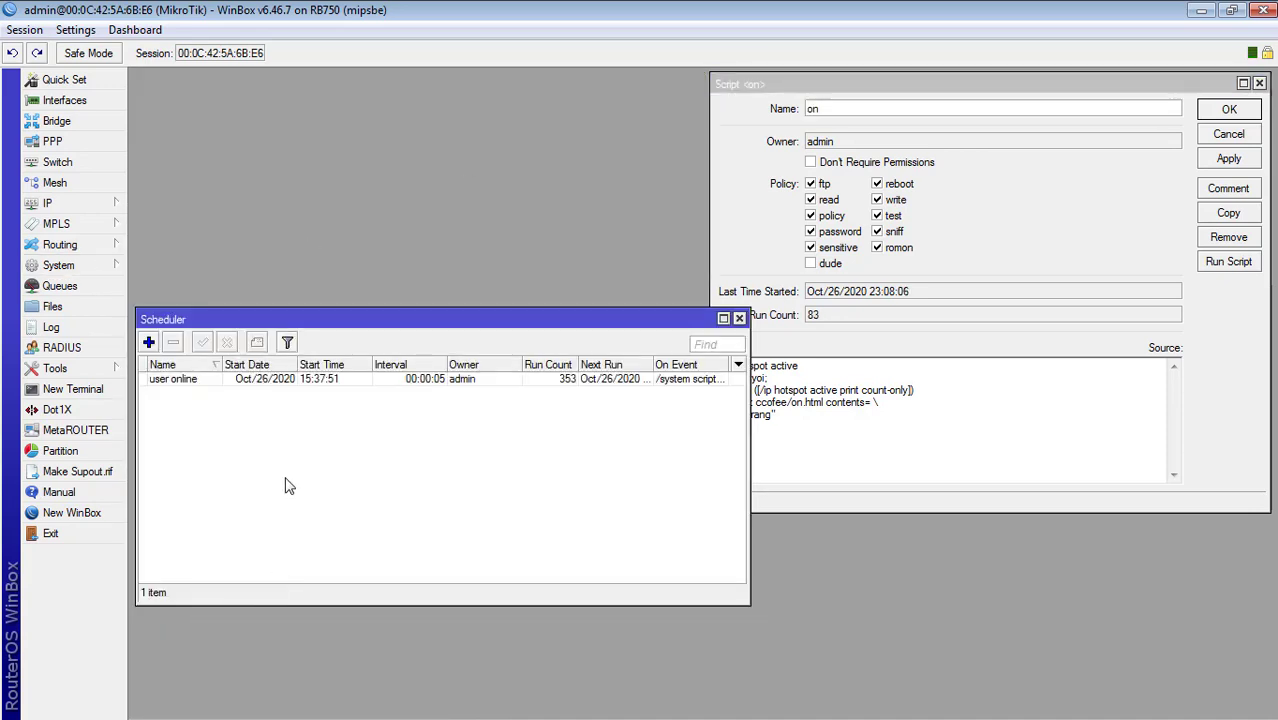
pyautogui.doubleClick(213, 379)
pyautogui.moveTo(696, 323); pyautogui.dragTo(744, 530)
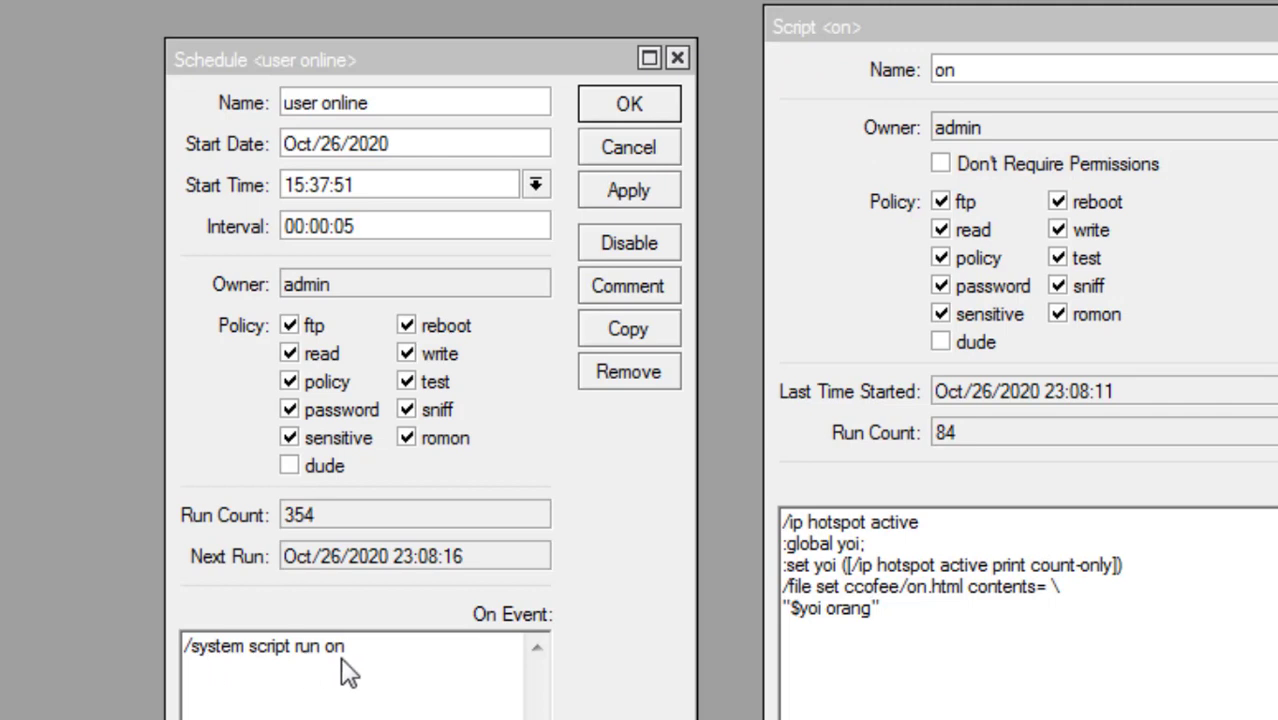
pyautogui.moveTo(370, 660); pyautogui.dragTo(250, 650)
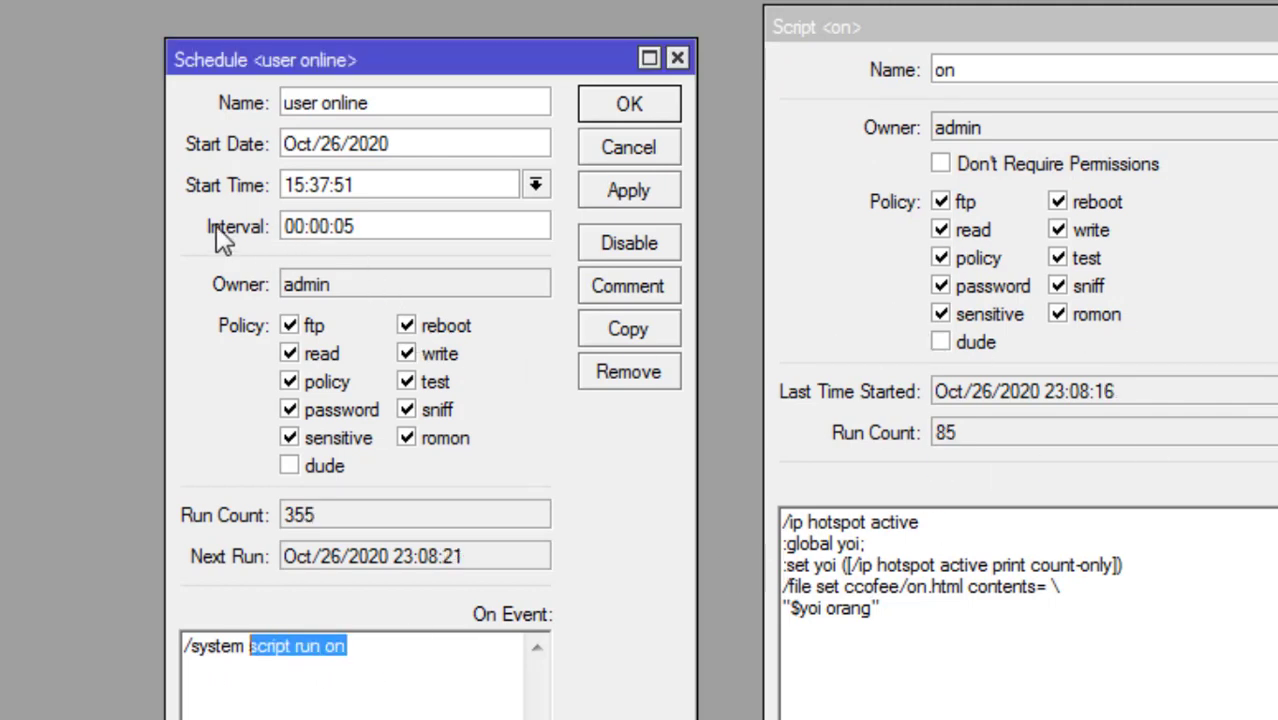
pyautogui.moveTo(250, 56); pyautogui.dragTo(153, 23)
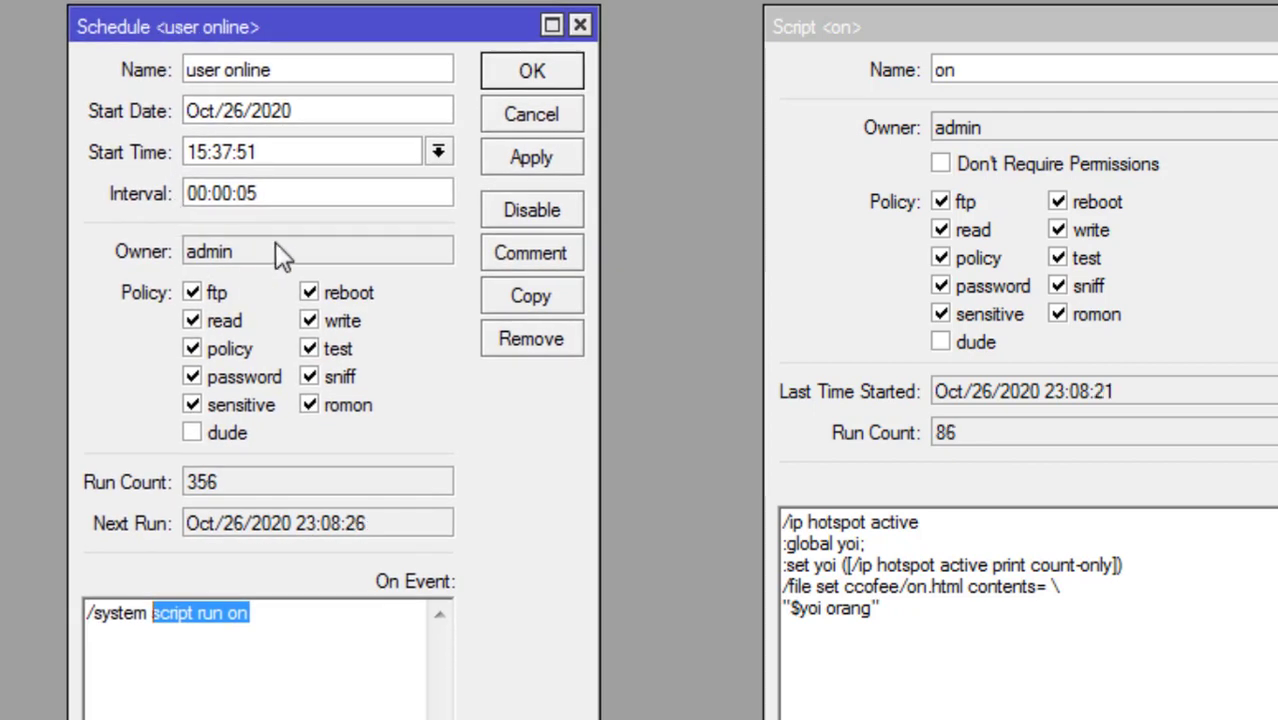
pyautogui.click(288, 193)
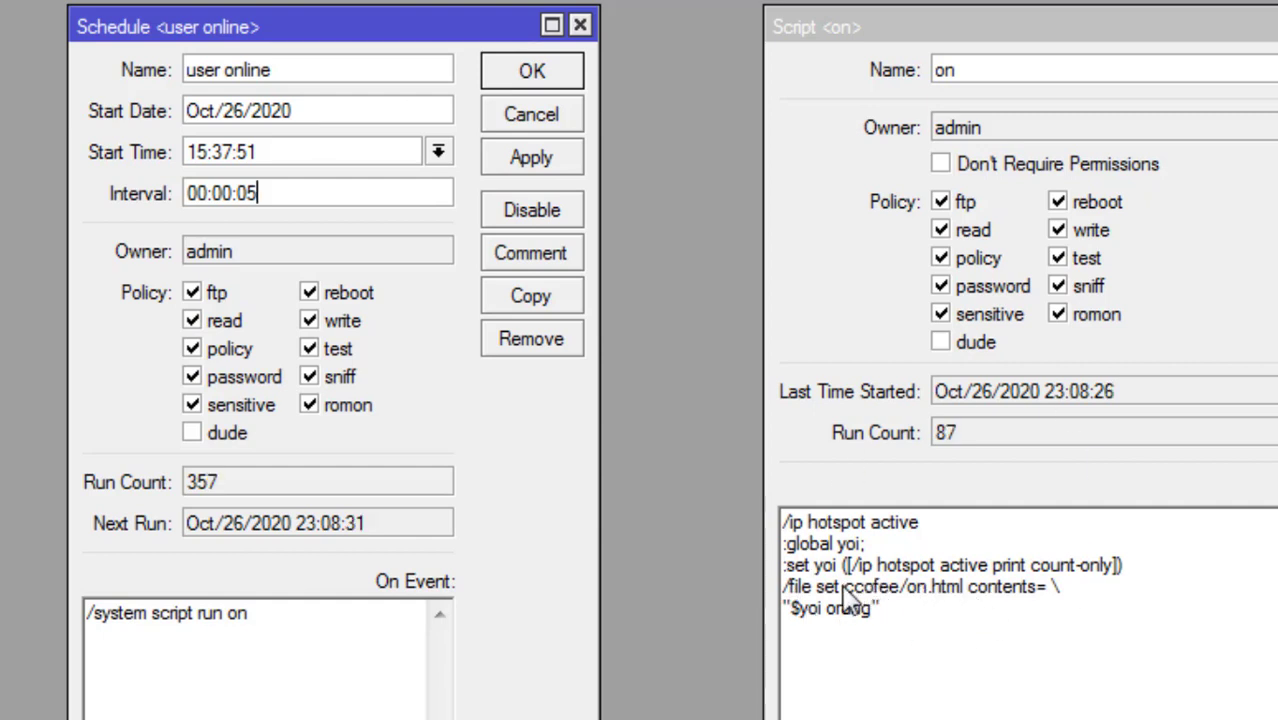
pyautogui.moveTo(817, 588); pyautogui.dragTo(963, 588)
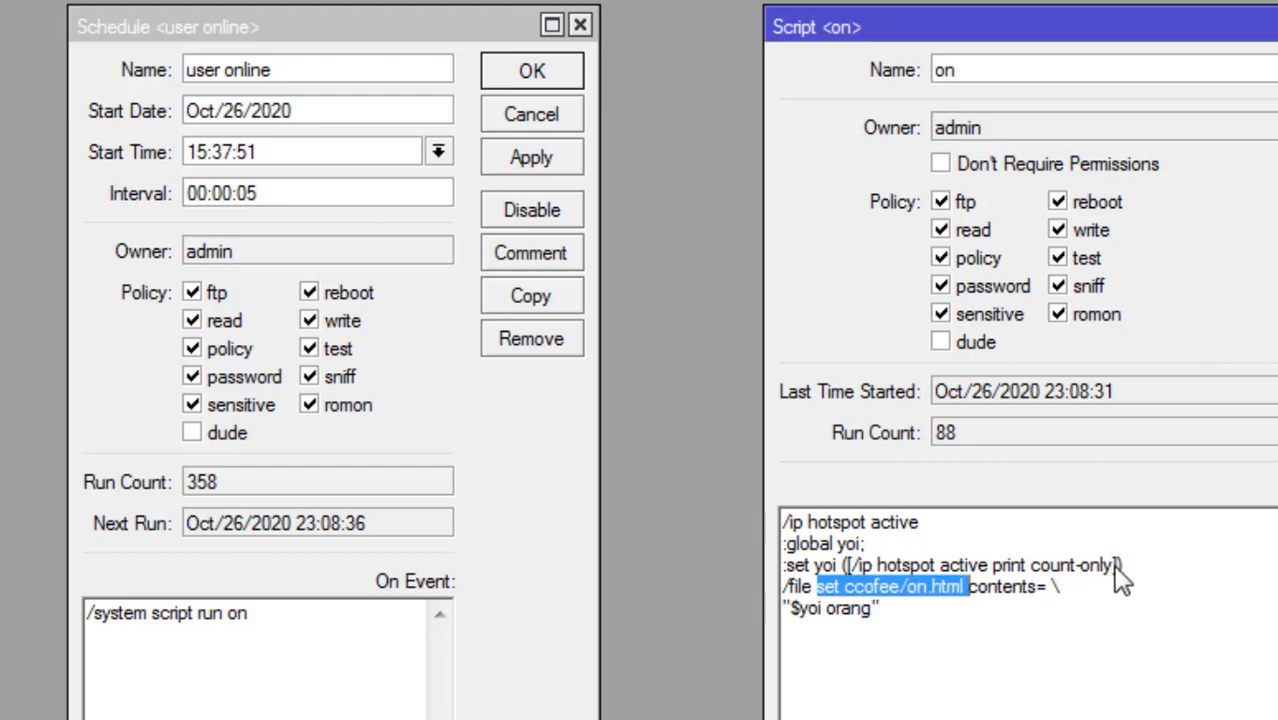
pyautogui.moveTo(1120, 566); pyautogui.dragTo(941, 566)
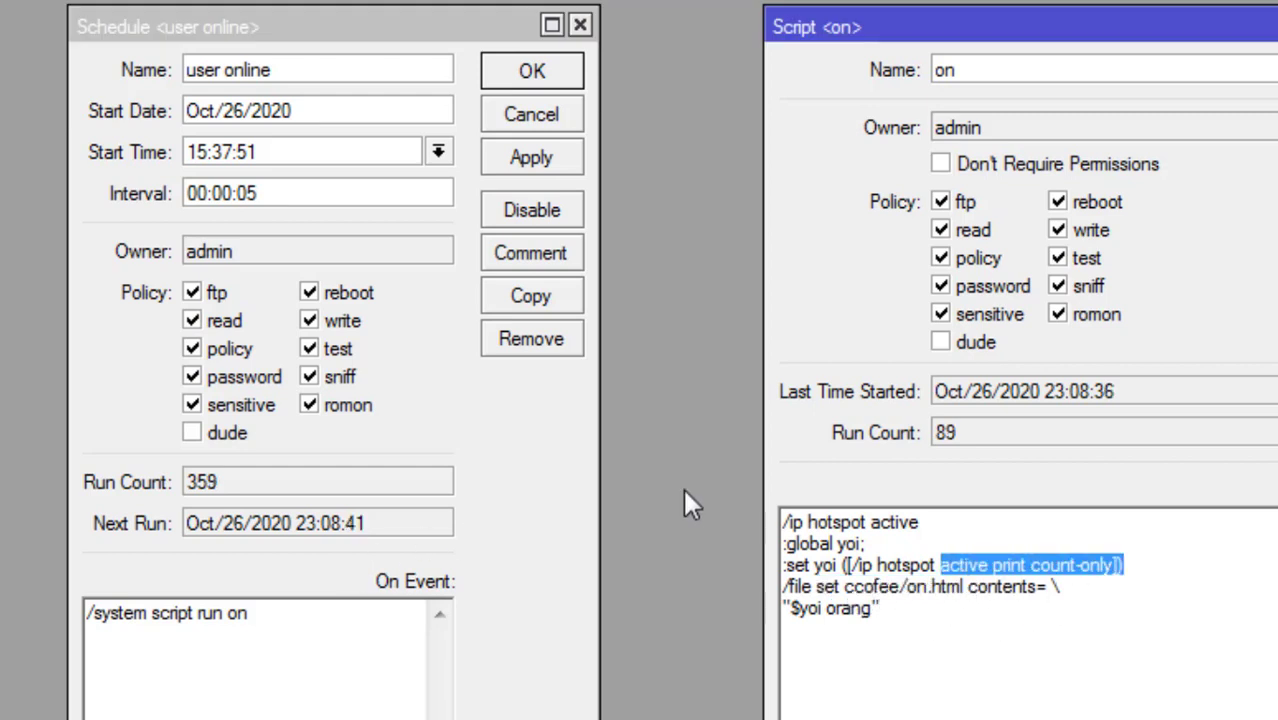
# Step: Apply the user online schedule and close it together with the on script and the Scheduler list
pyautogui.click(535, 160)
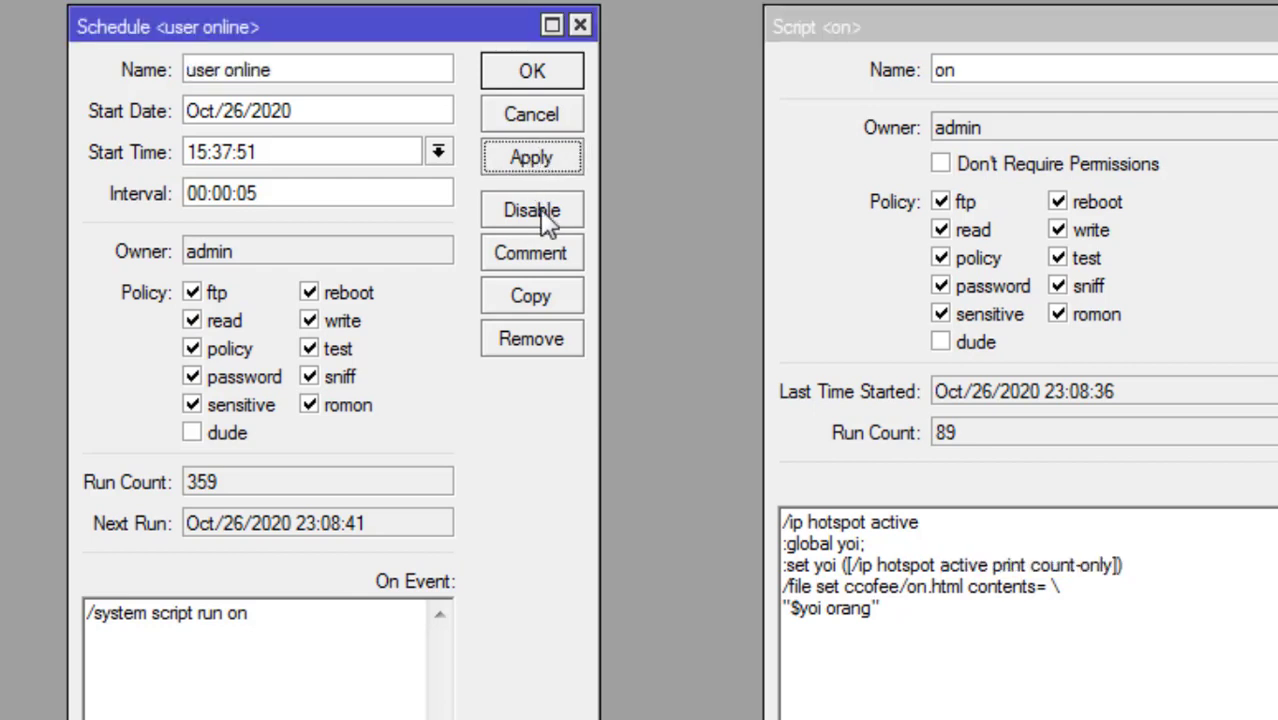
pyautogui.click(533, 74)
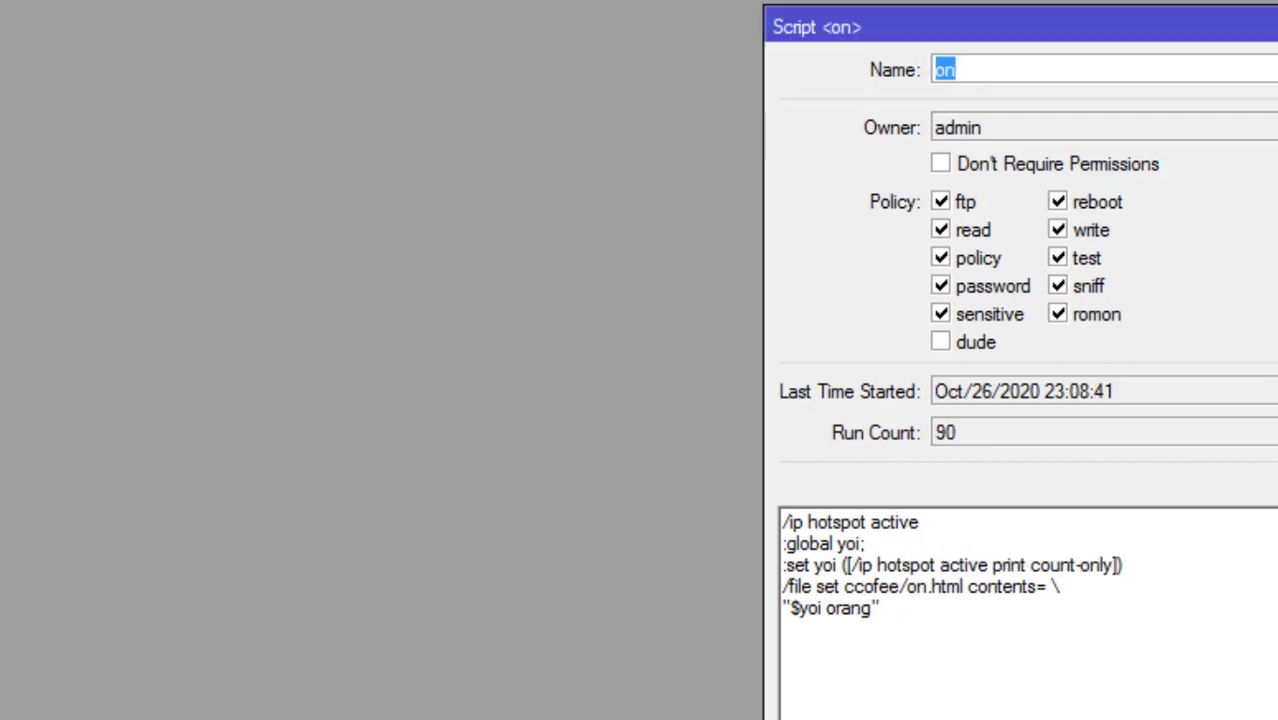
pyautogui.press('Return')
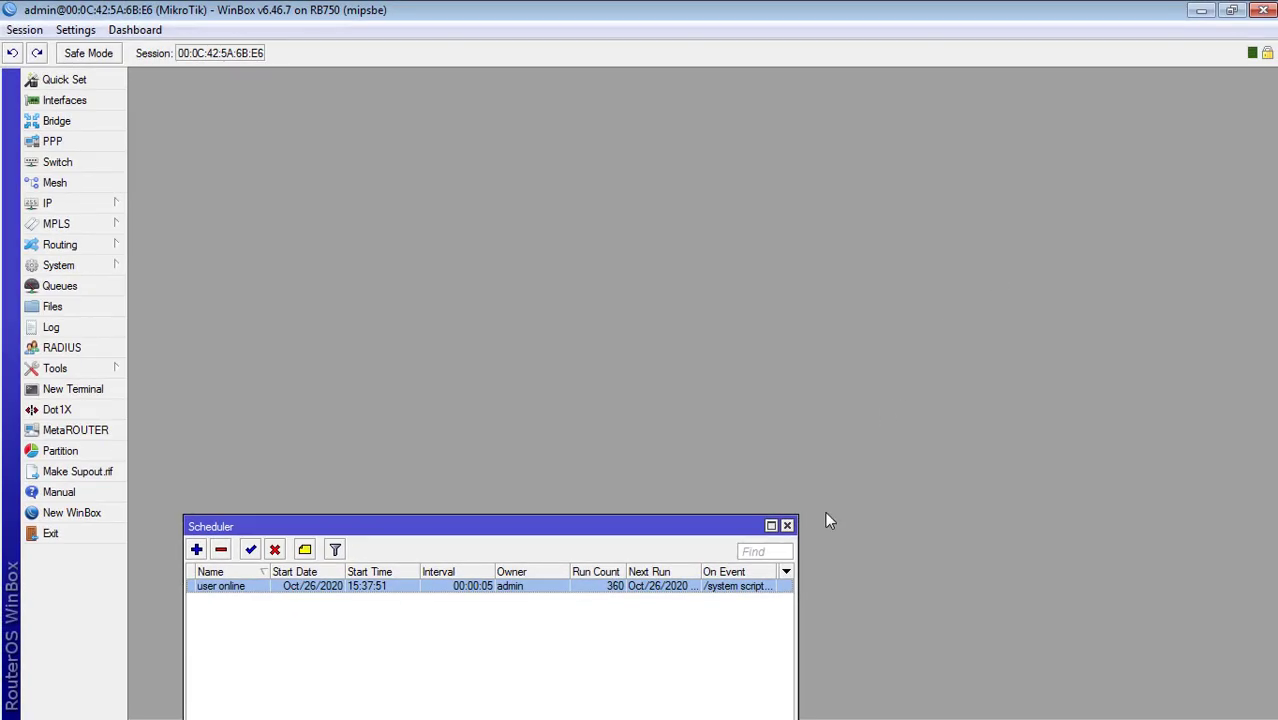
pyautogui.click(787, 527)
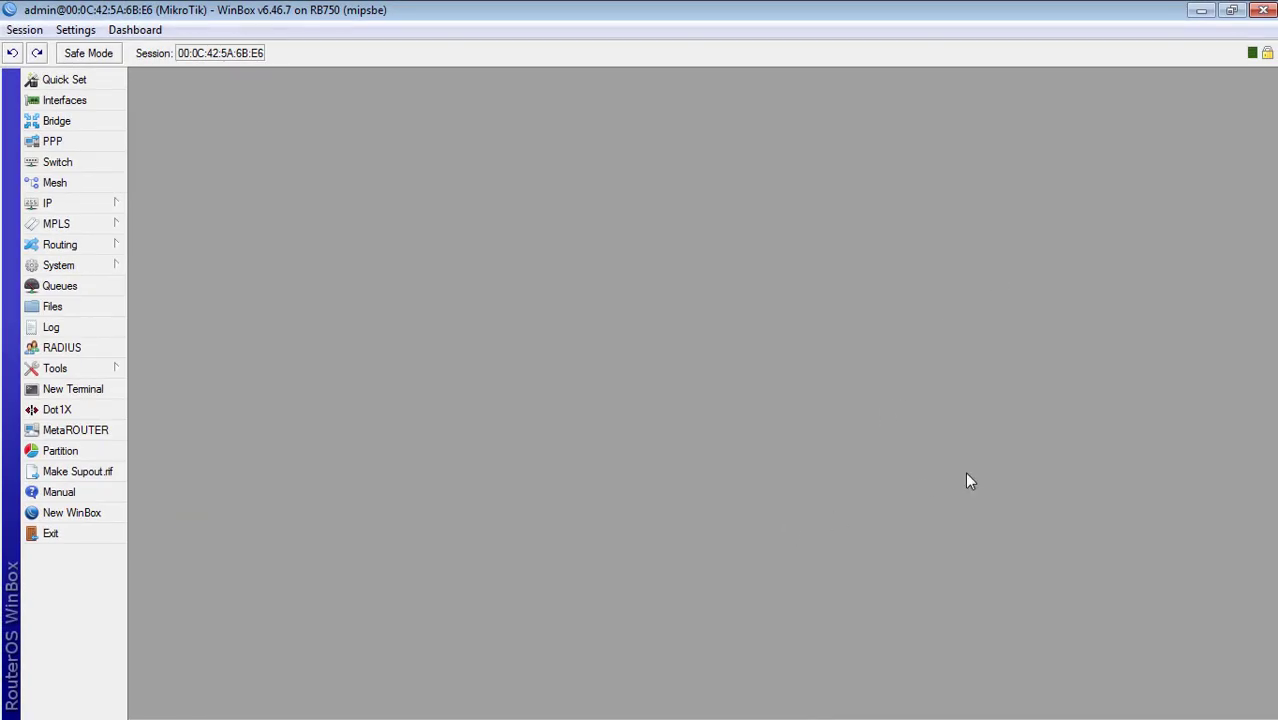
# Step: Switch to the labkom.co.id article in Chrome, review its second method and copy the complete script that updates on.js
pyautogui.hotkey('alt', 'Tab')
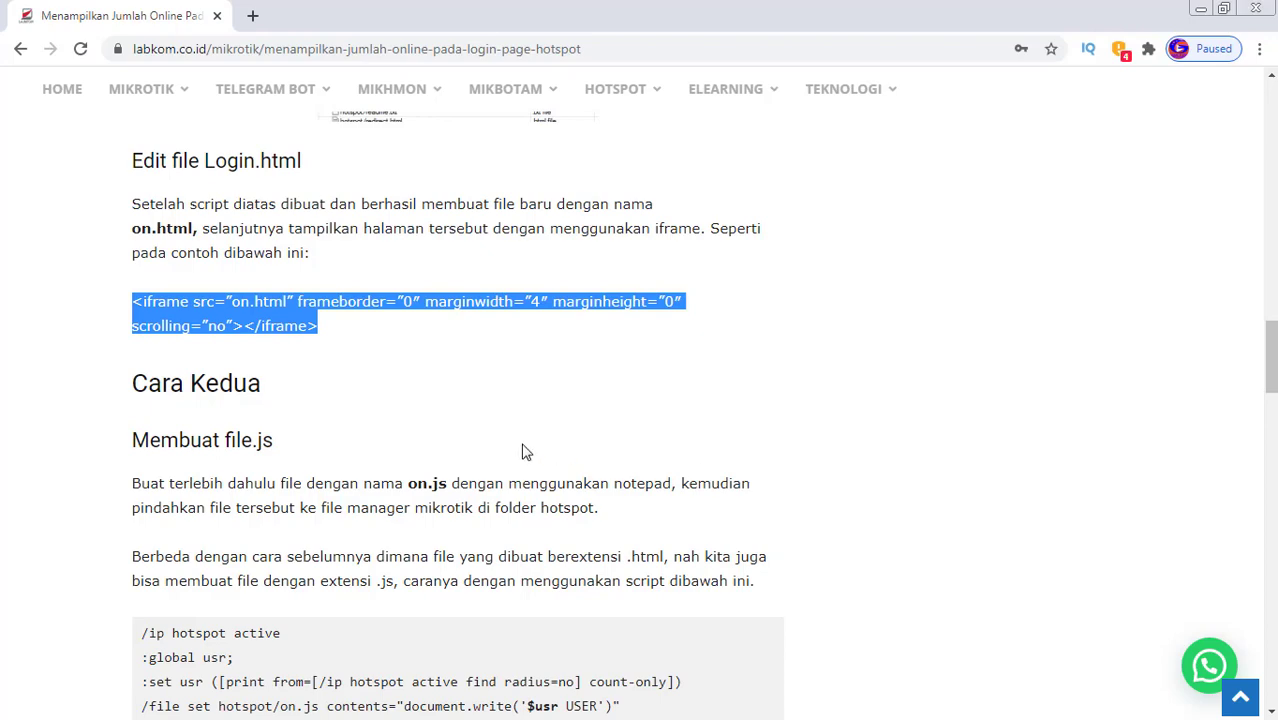
pyautogui.scroll(-3, 322, 479)
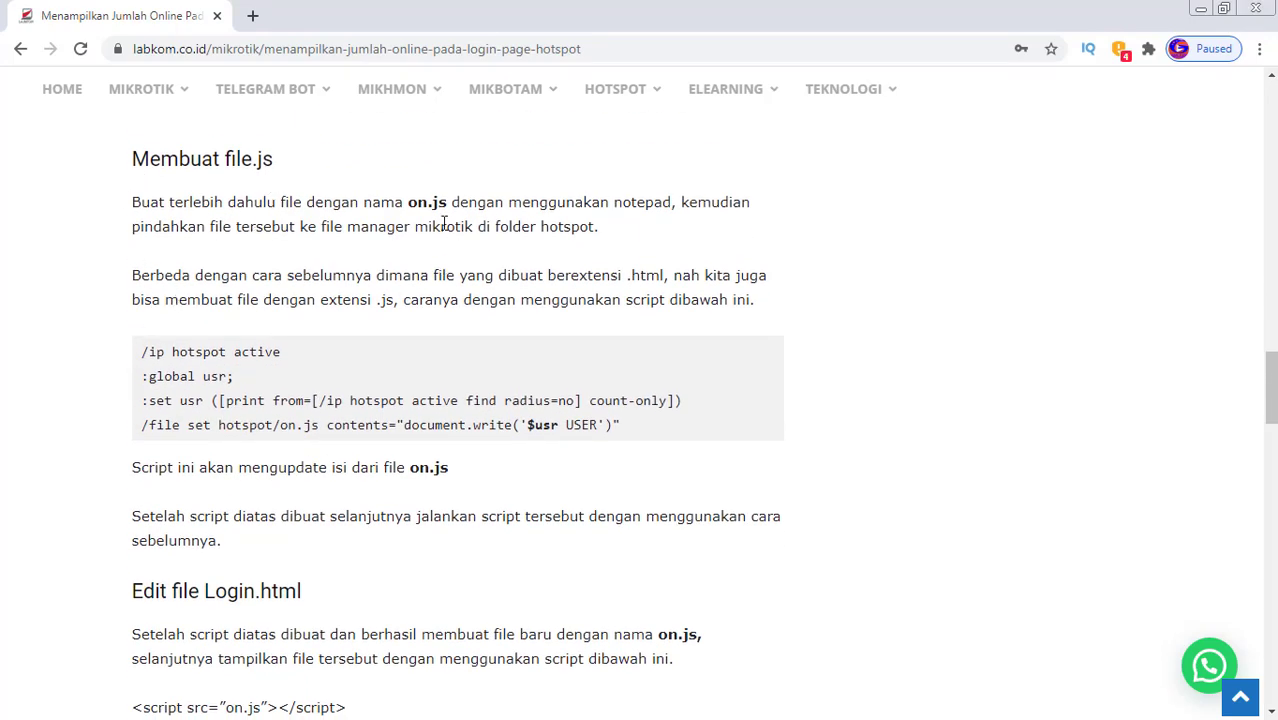
pyautogui.moveTo(411, 206); pyautogui.dragTo(452, 206)
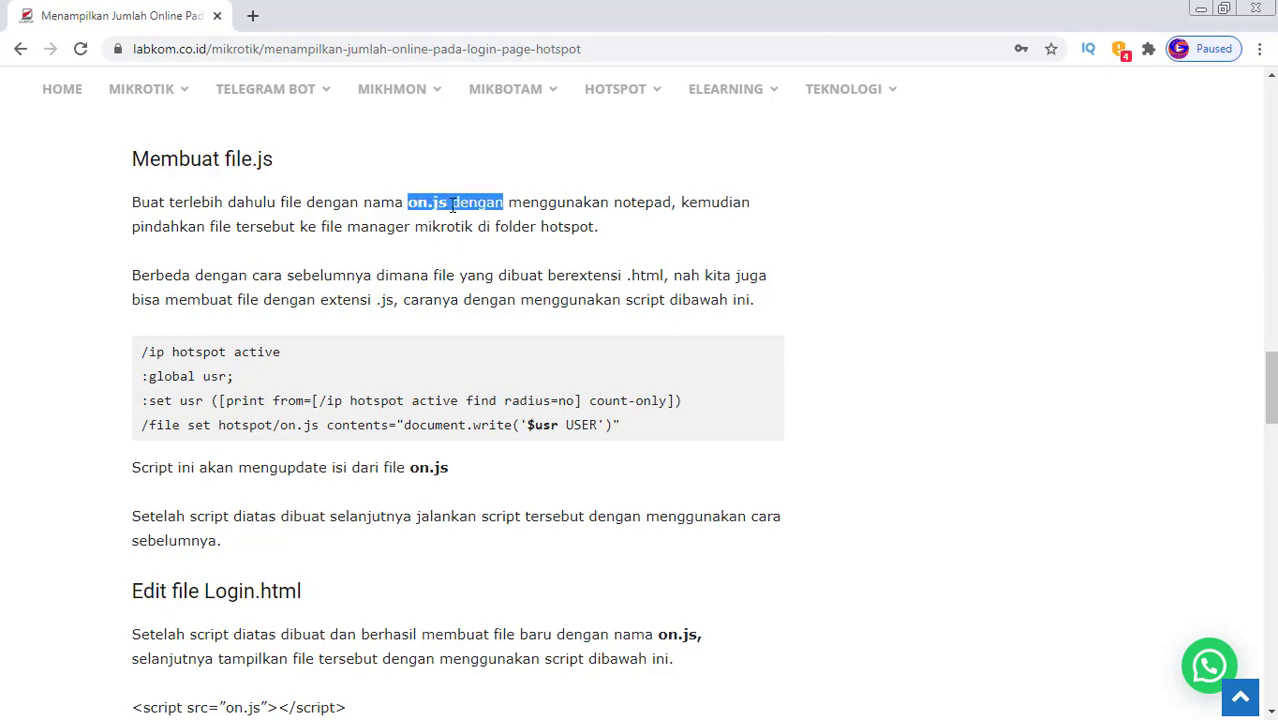
pyautogui.scroll(-2, 145, 320)
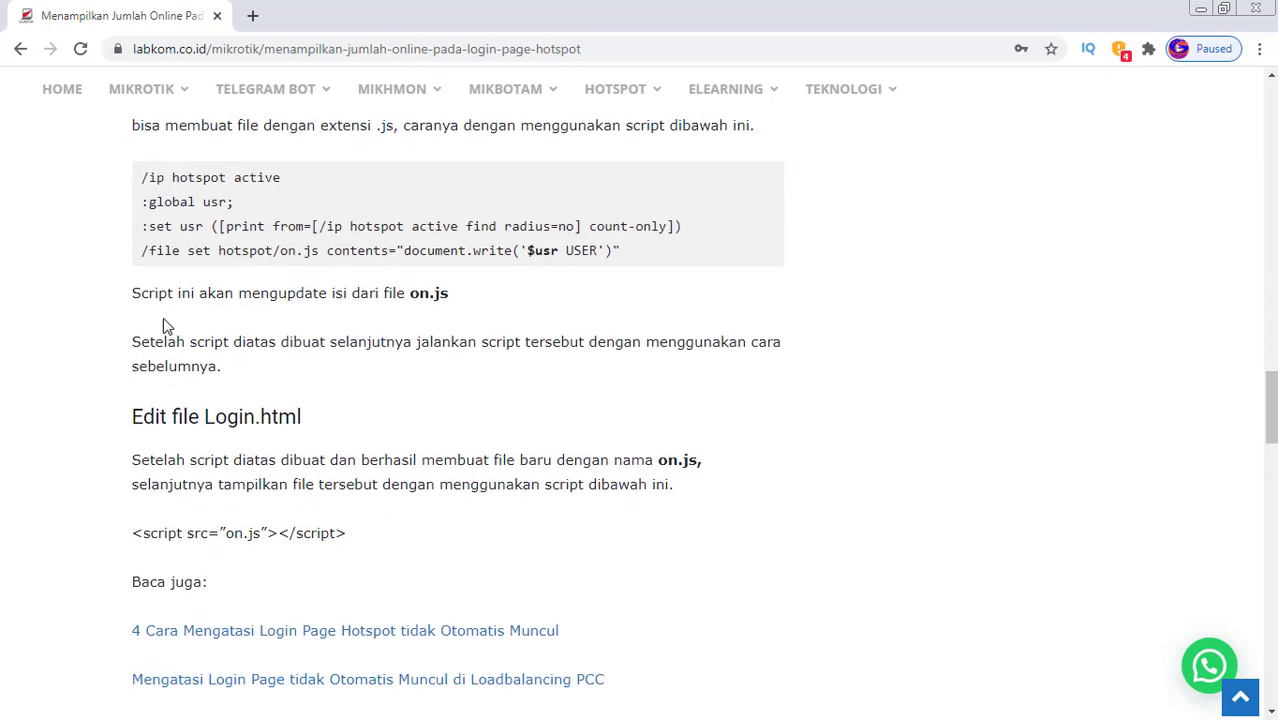
pyautogui.scroll(2, 199, 333)
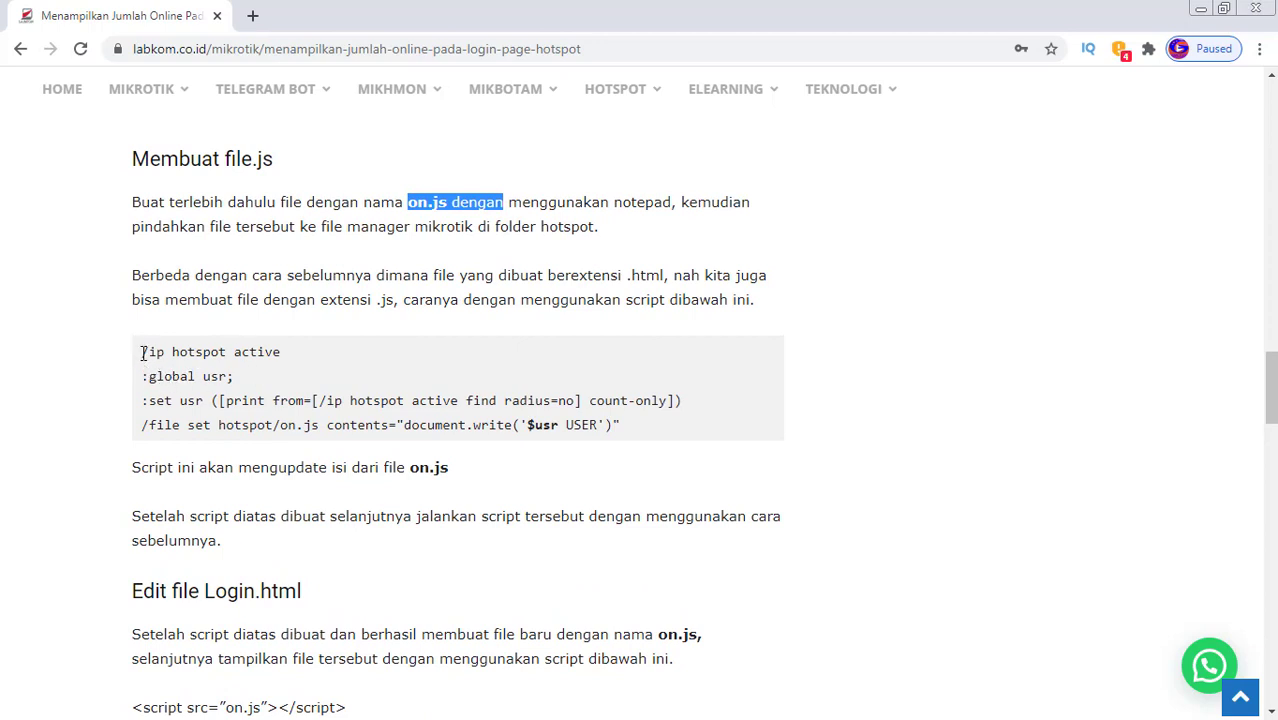
pyautogui.moveTo(143, 352); pyautogui.dragTo(630, 435)
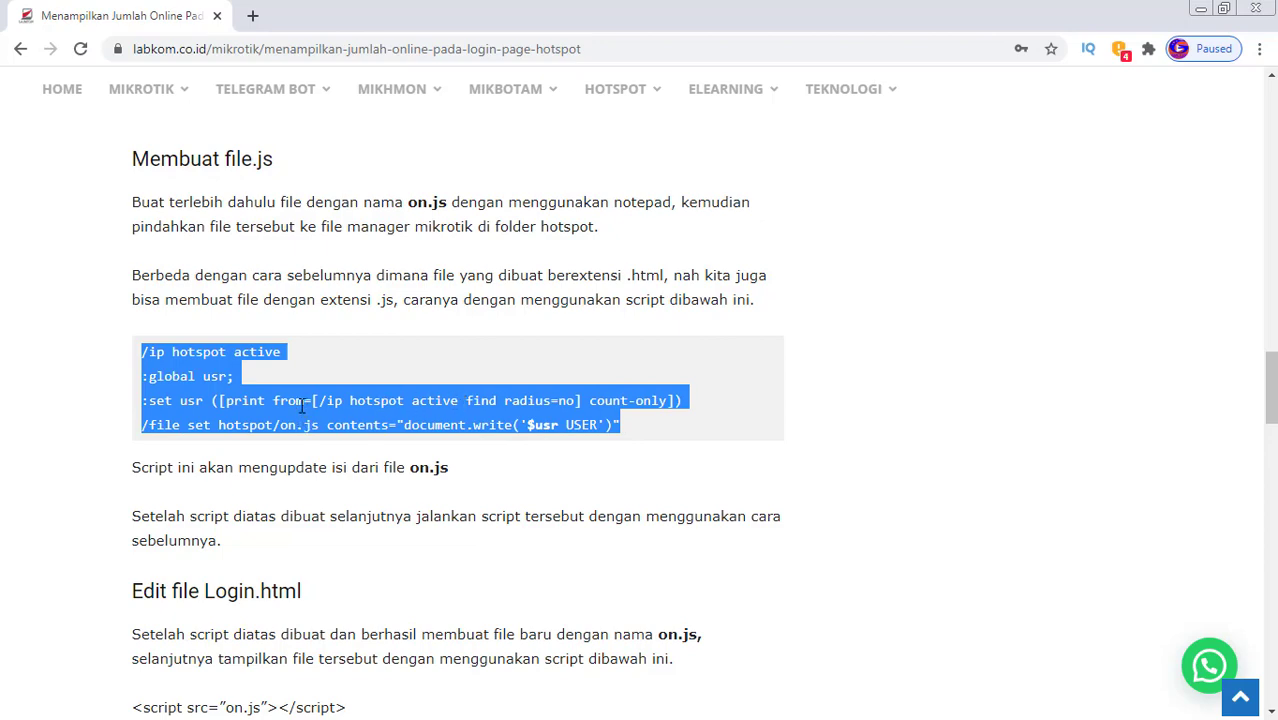
pyautogui.scroll(-2, 301, 405)
pyautogui.scroll(2, 201, 362)
pyautogui.scroll(-1, 214, 325)
pyautogui.rightClick(199, 310)
pyautogui.click(229, 320)
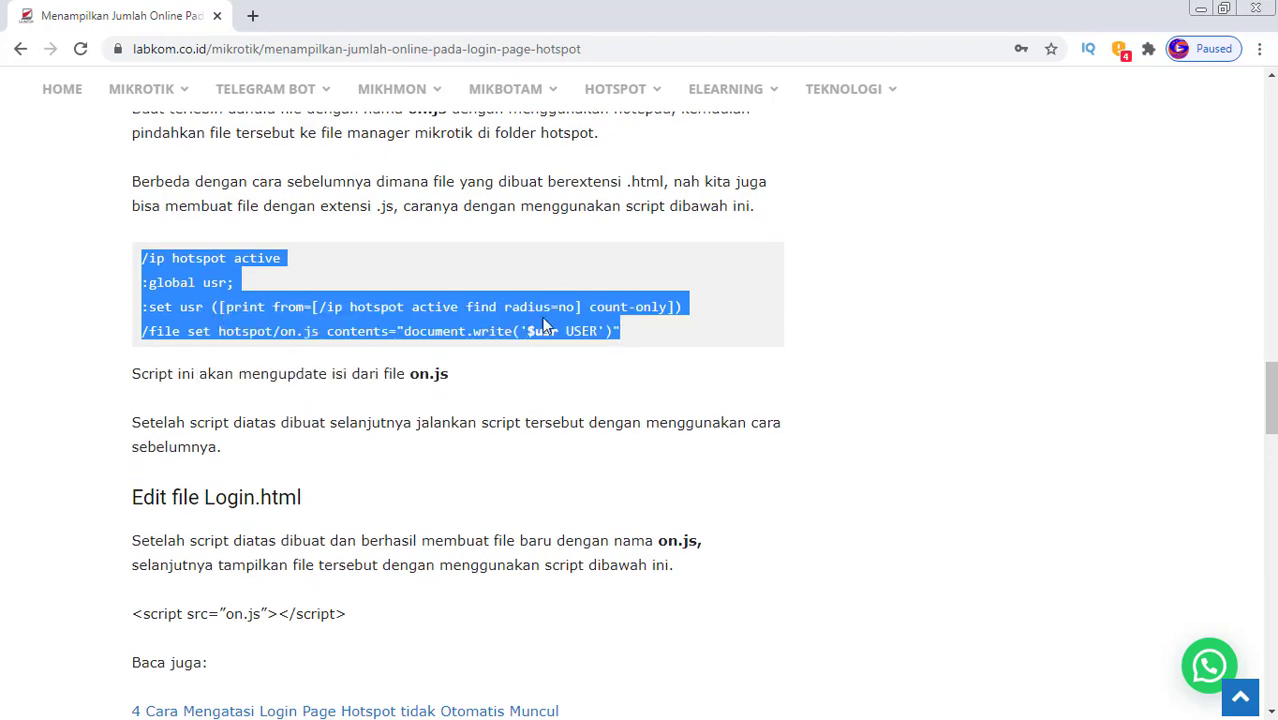
# Step: Create a new system script named on2 in WinBox with the copied on.js code as its source and apply it
pyautogui.hotkey('alt', 'Tab')
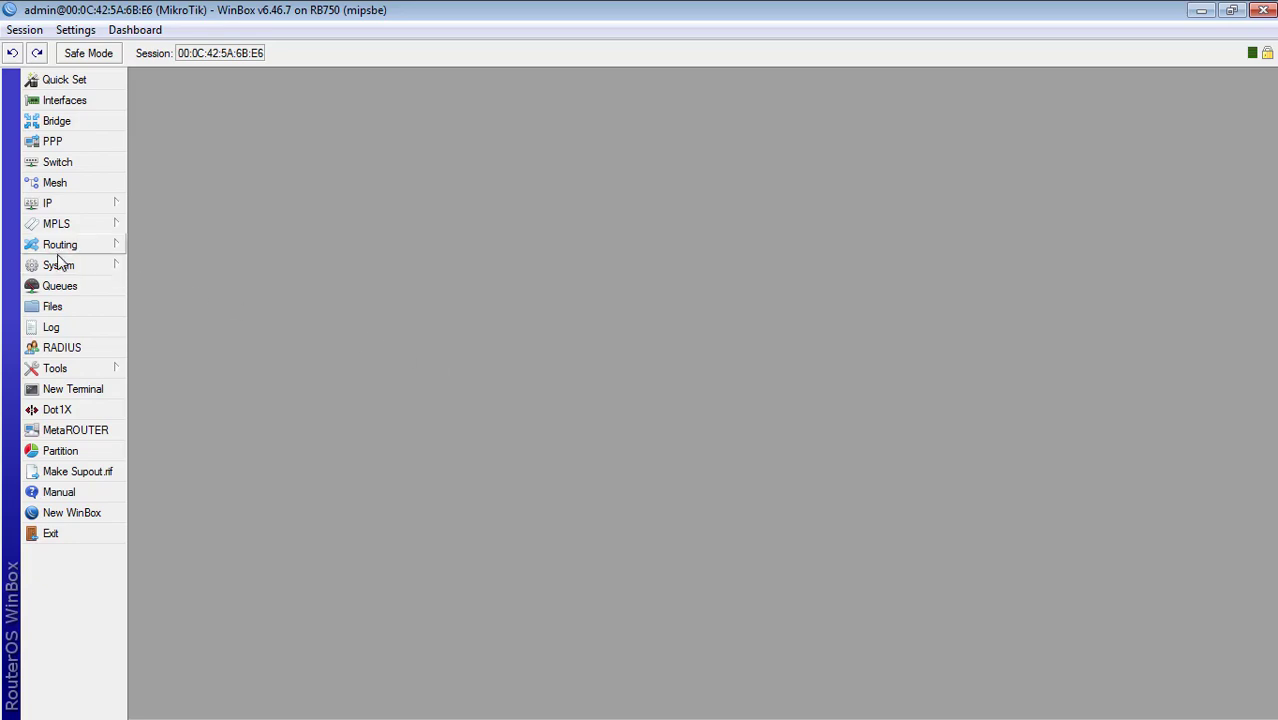
pyautogui.click(60, 266)
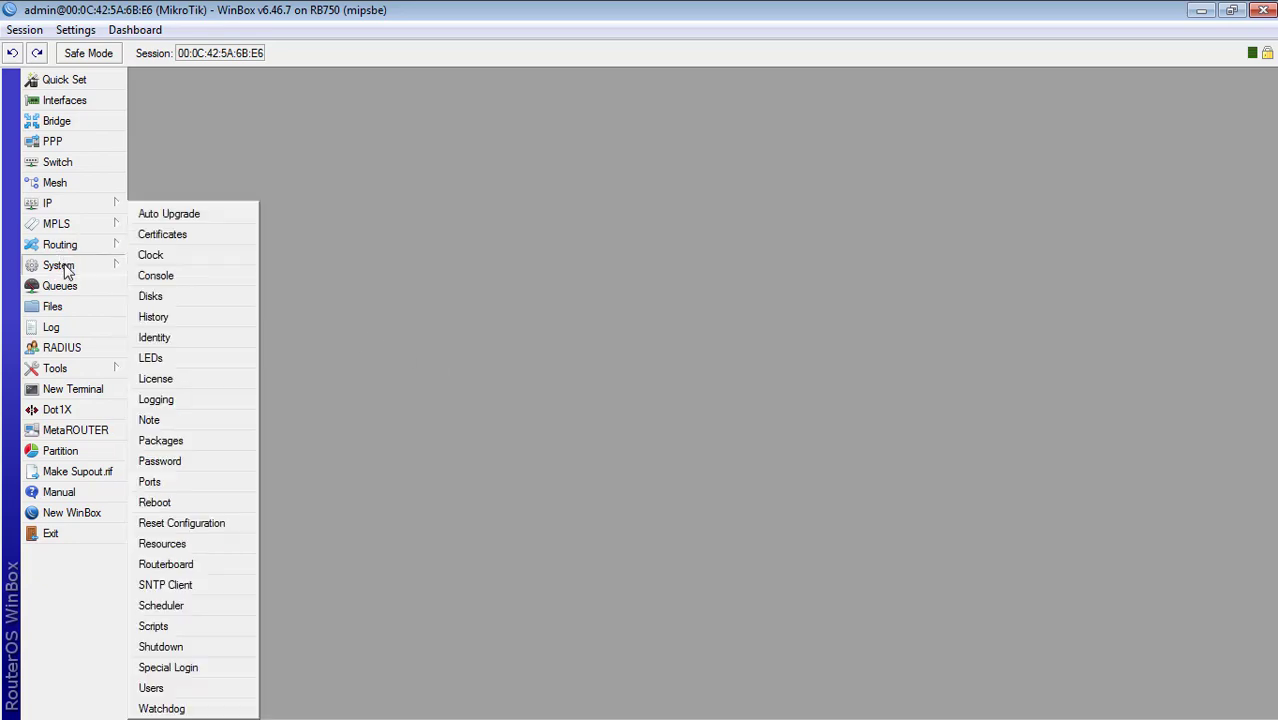
pyautogui.click(183, 624)
pyautogui.click(141, 122)
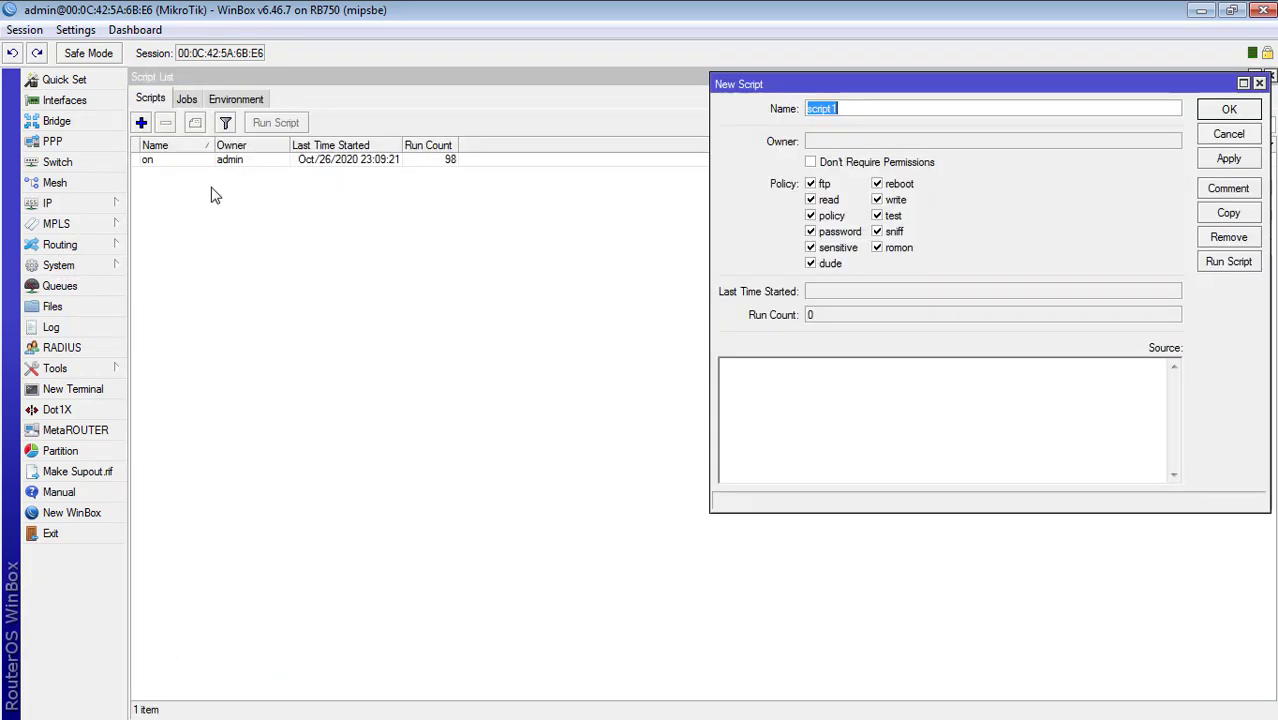
pyautogui.click(871, 404)
pyautogui.hotkey('ctrl', 'v')
pyautogui.moveTo(842, 109); pyautogui.dragTo(667, 101)
pyautogui.write('on')
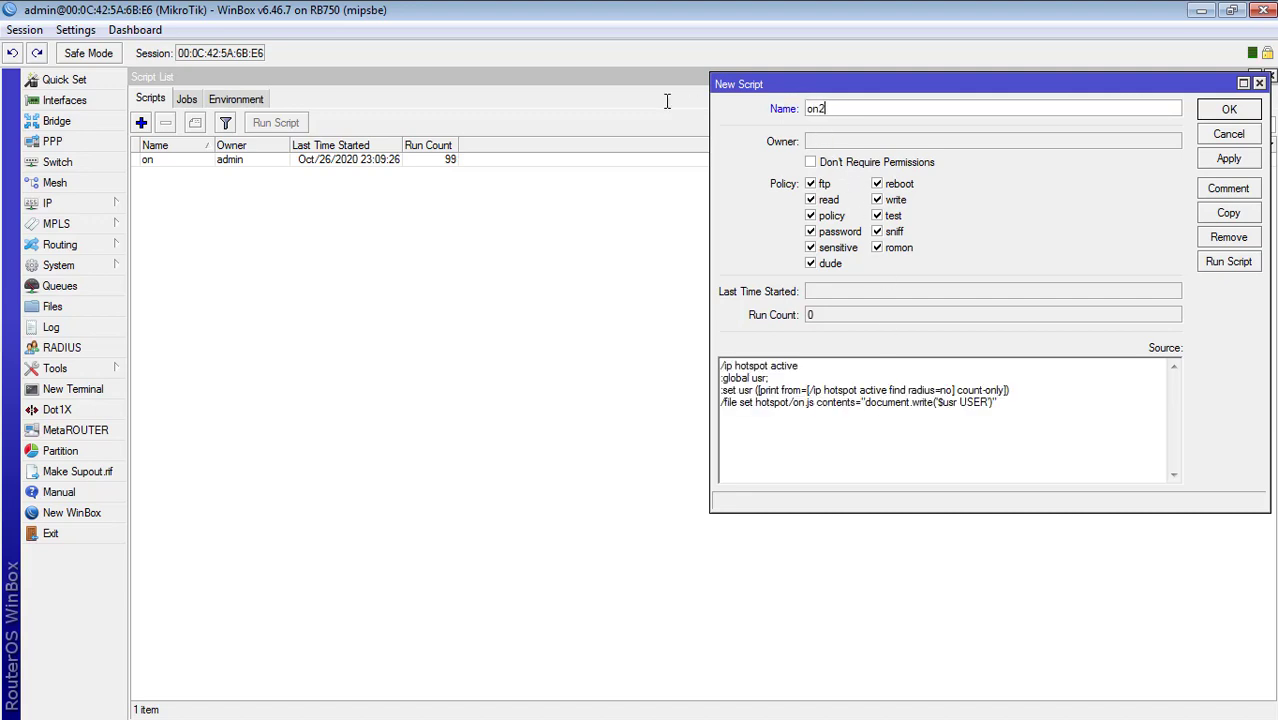
pyautogui.click(1215, 161)
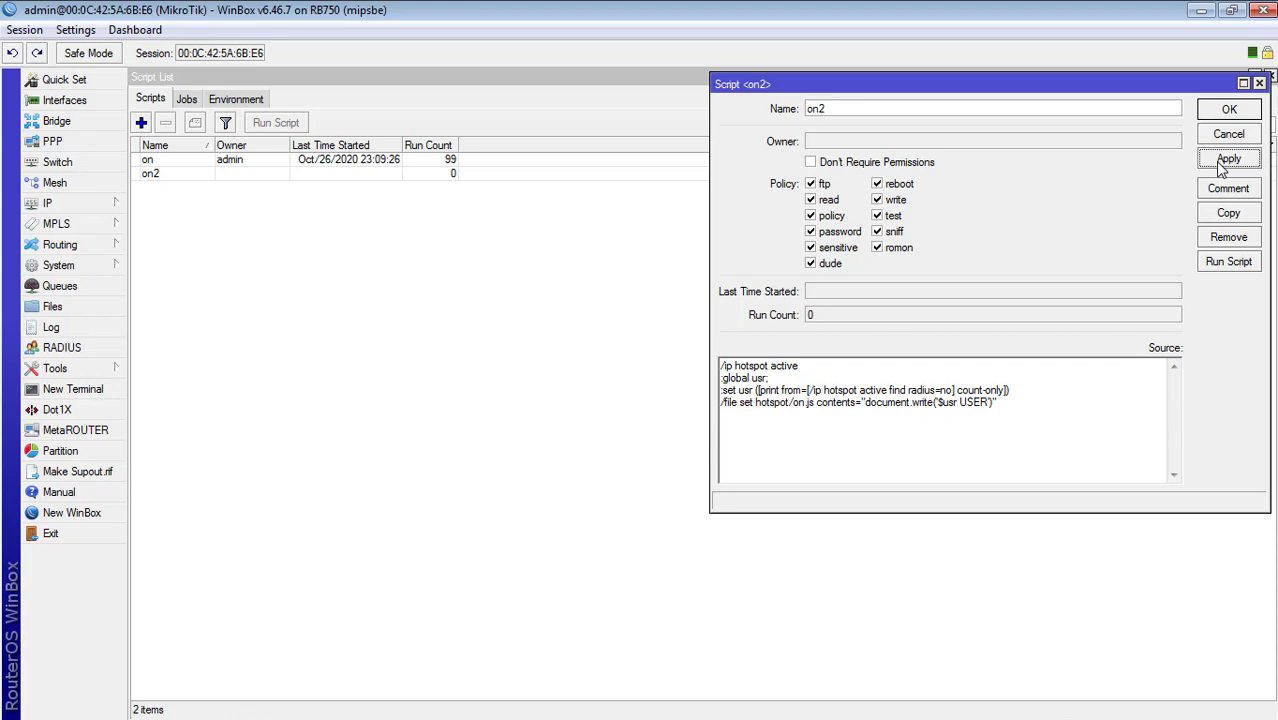
# Step: Confirm the on2 script, close the Script List and open one new terminal window, placed clear of the list area
pyautogui.click(1229, 111)
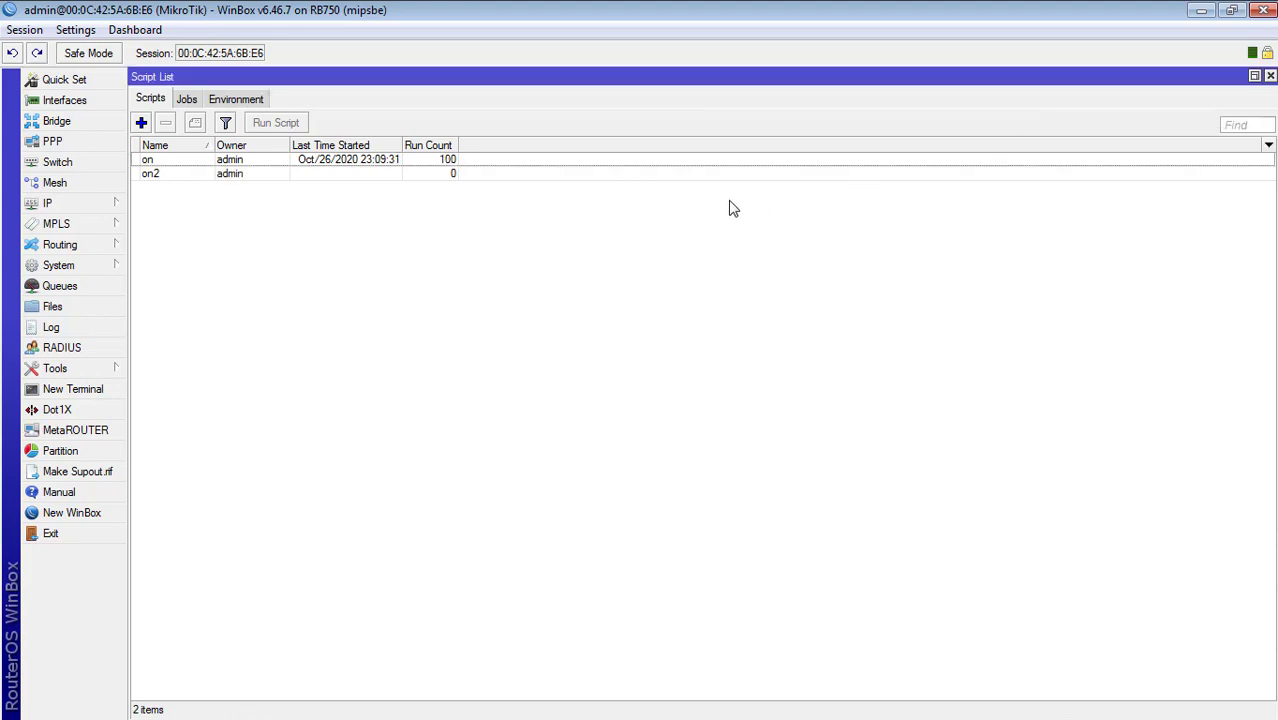
pyautogui.click(1271, 77)
pyautogui.doubleClick(97, 392)
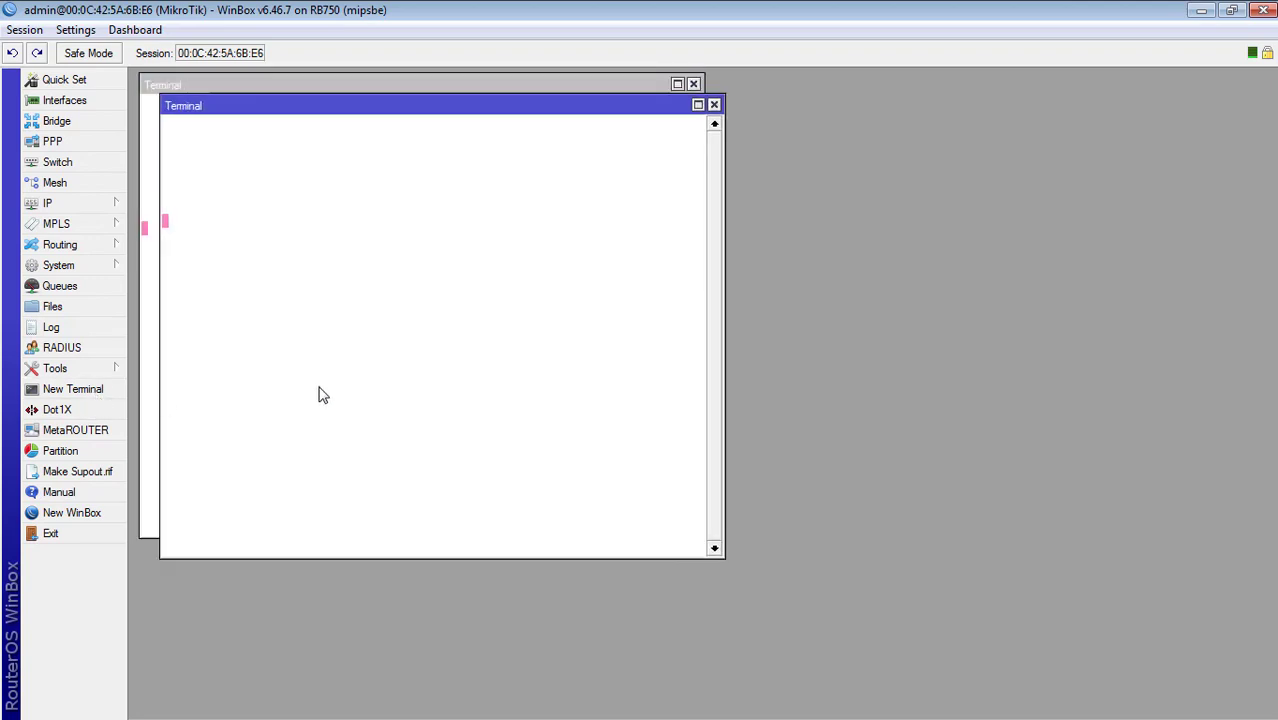
pyautogui.click(714, 104)
pyautogui.moveTo(559, 88); pyautogui.dragTo(1020, 75)
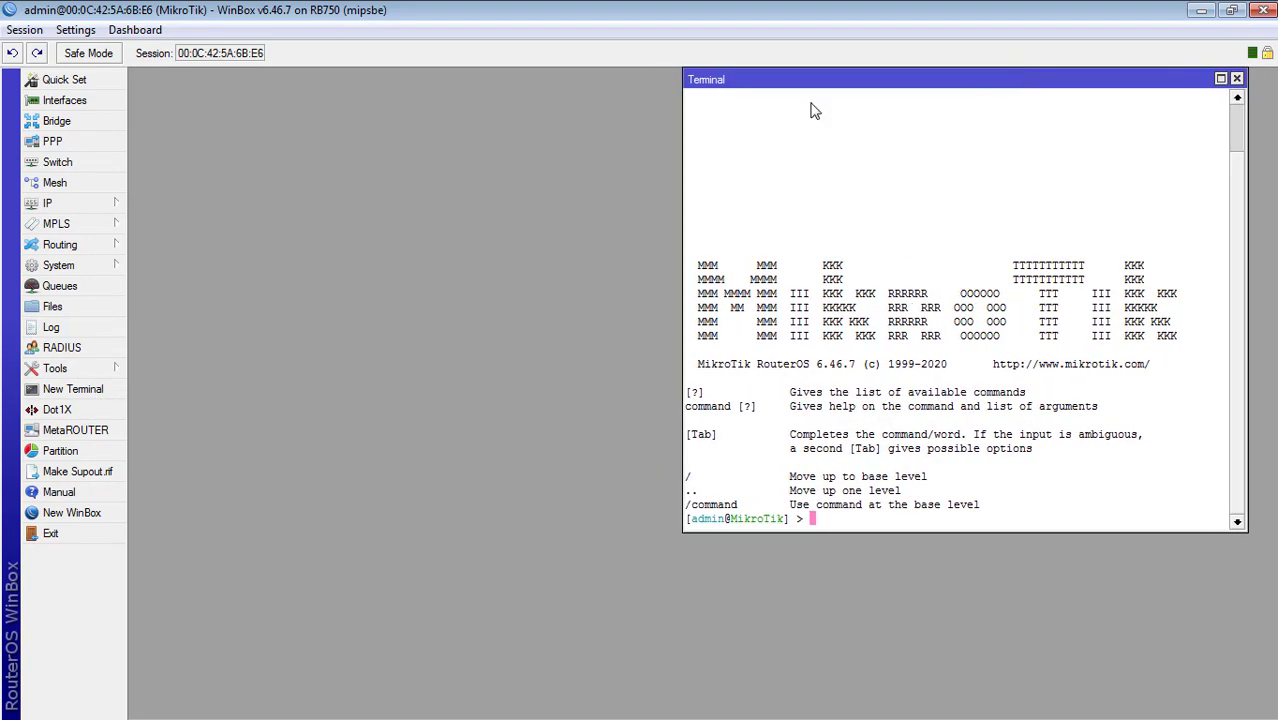
# Step: Reopen the system Script List and arrange it as a small window beside the terminal
pyautogui.click(60, 265)
pyautogui.click(153, 626)
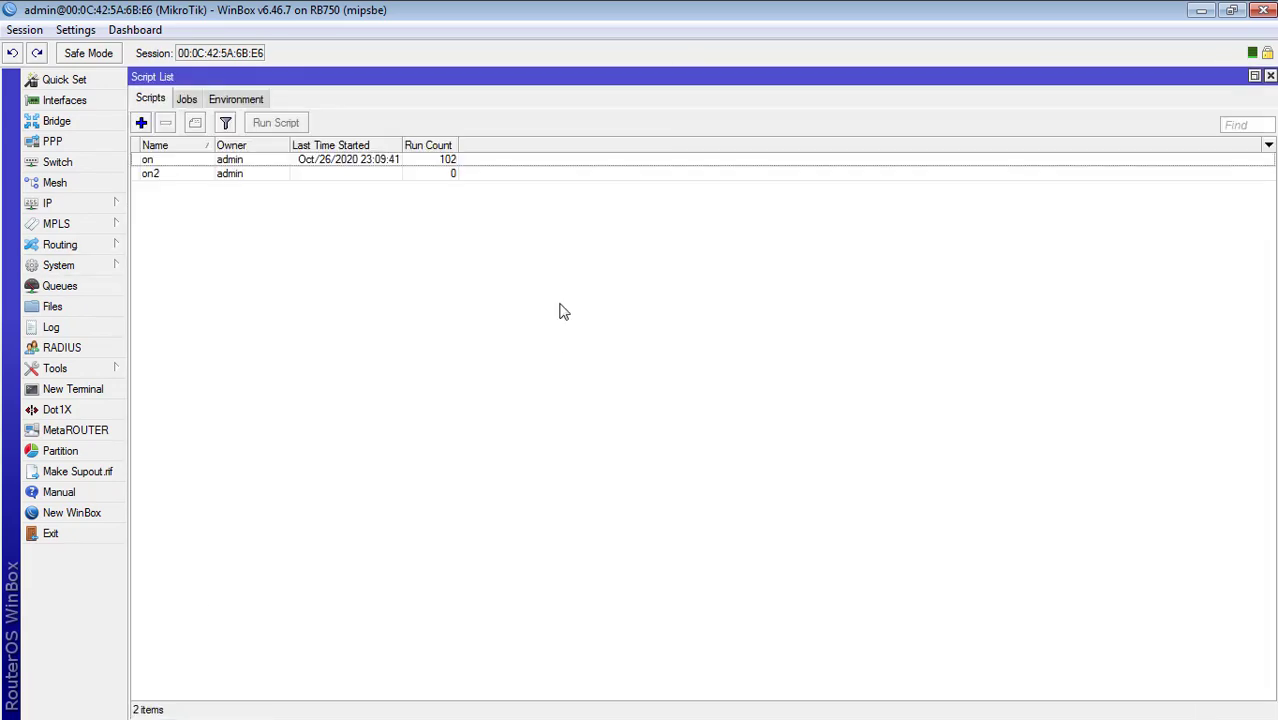
pyautogui.click(1254, 76)
pyautogui.moveTo(757, 222); pyautogui.dragTo(324, 91)
# Step: Enter the system script level in the terminal, run on2 and highlight the last line of its output
pyautogui.click(765, 295)
pyautogui.write('sys')
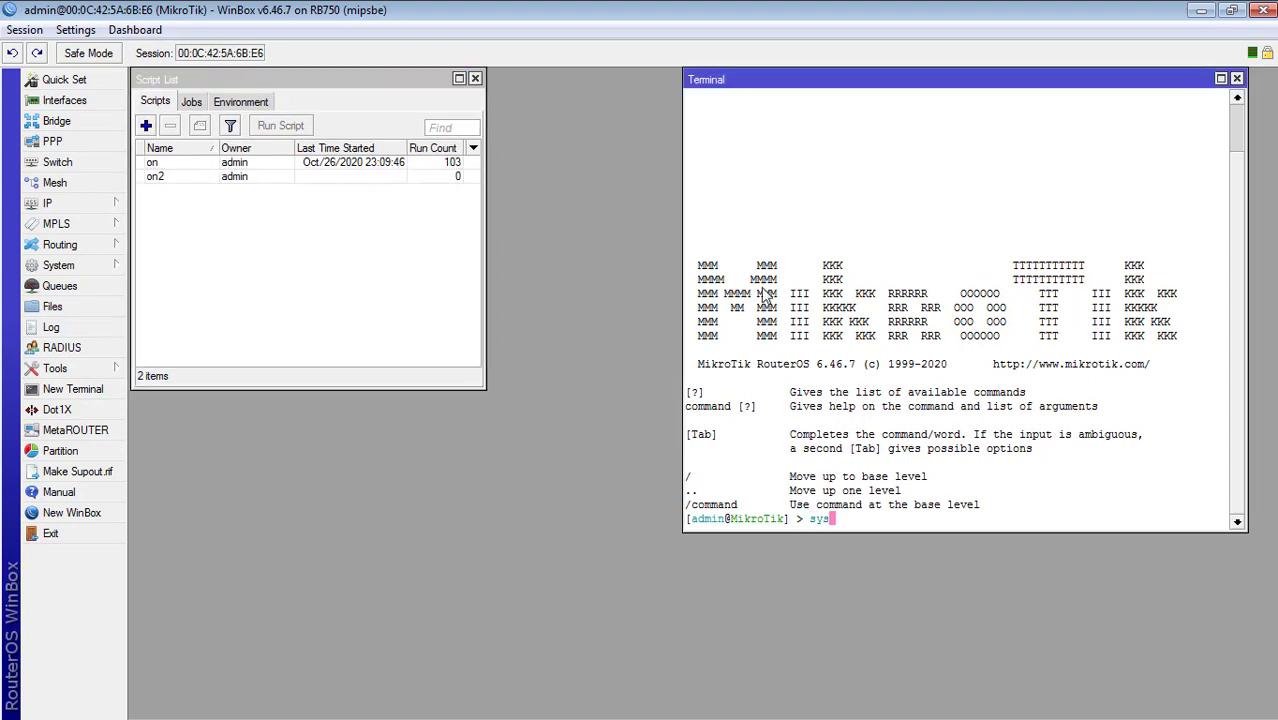
pyautogui.press('Return')
pyautogui.write('scr')
pyautogui.press('Return')
pyautogui.write('run')
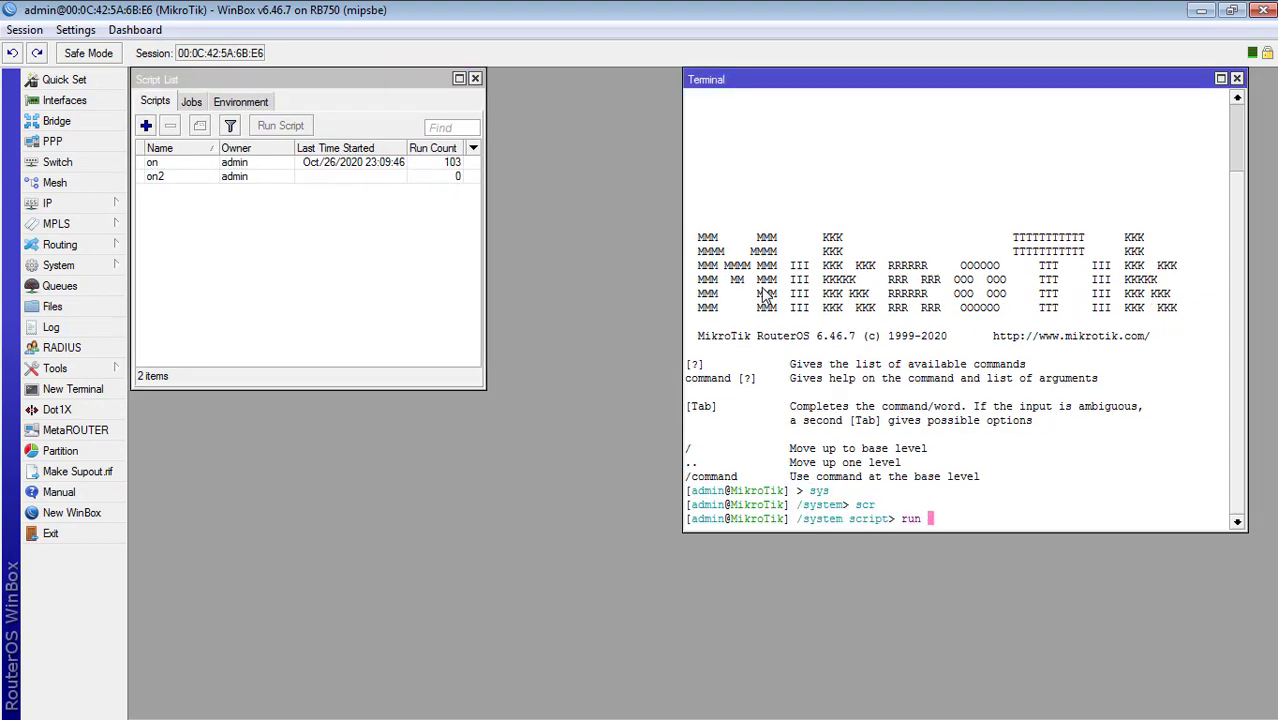
pyautogui.write(' on2')
pyautogui.press('Return')
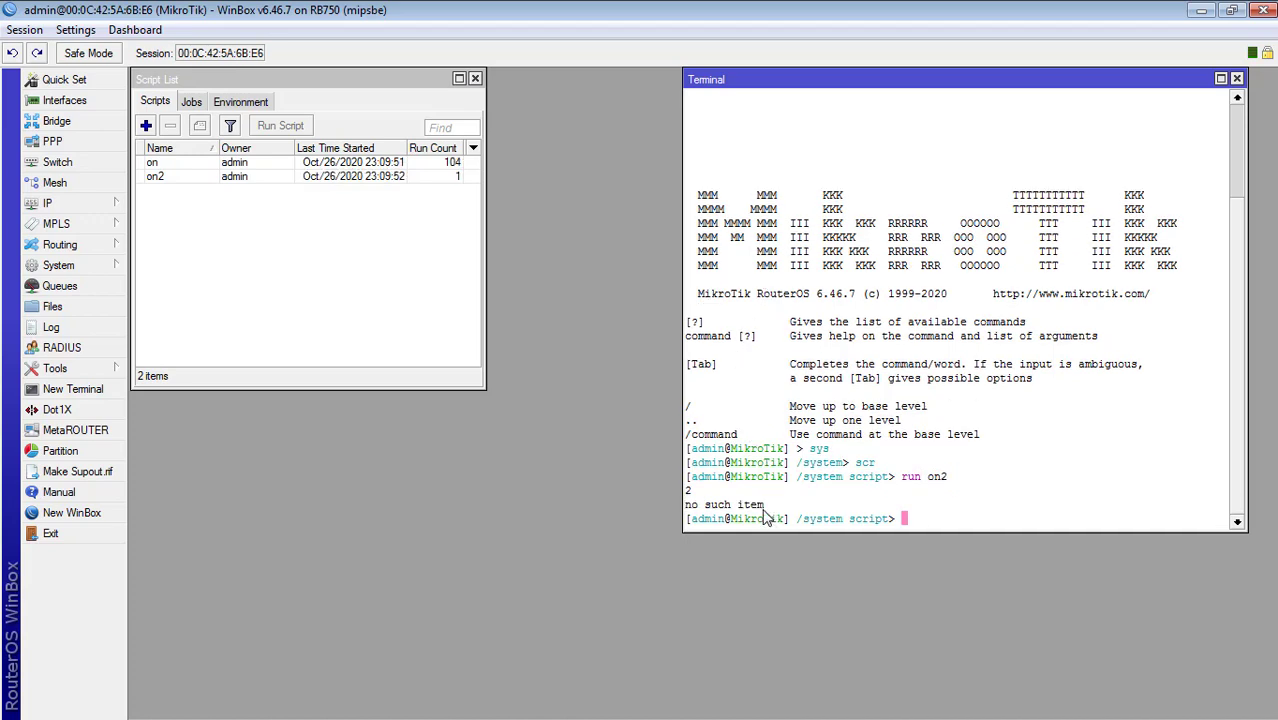
pyautogui.moveTo(785, 506); pyautogui.dragTo(688, 510)
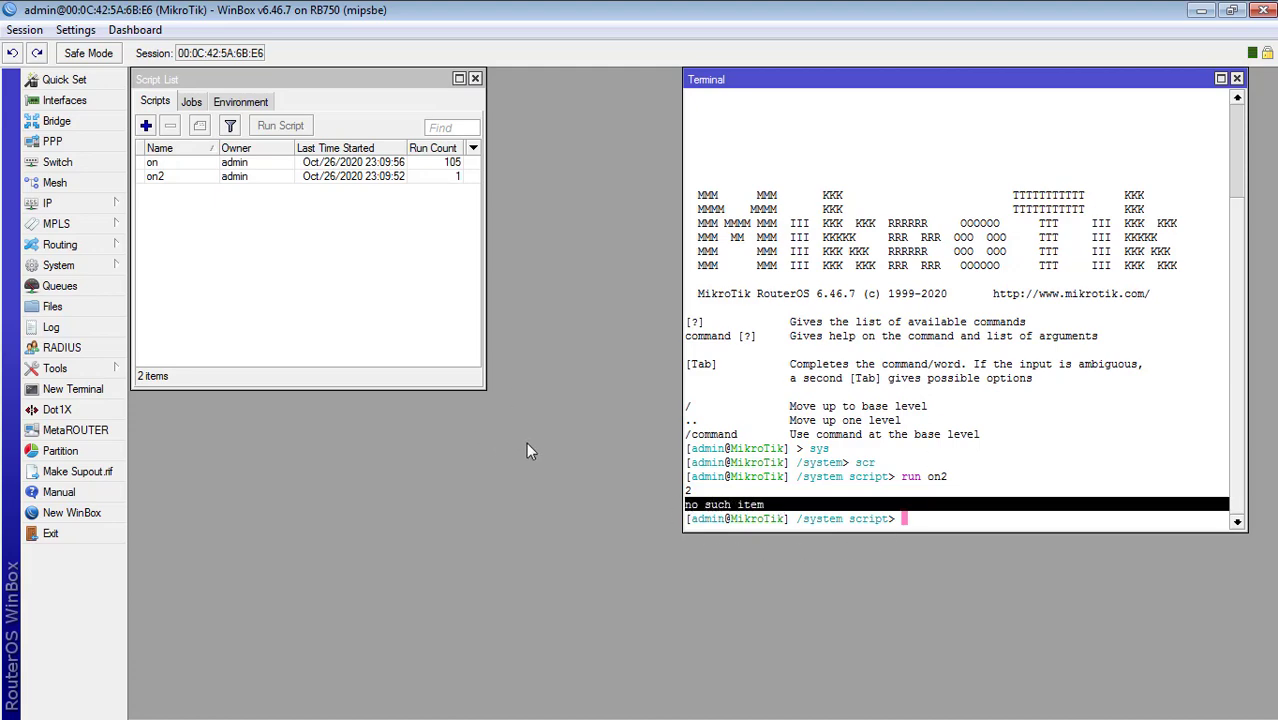
# Step: Open the on2 script below the Script List and examine the hotspot/on.js file path in its source
pyautogui.doubleClick(219, 177)
pyautogui.moveTo(781, 91); pyautogui.dragTo(200, 215)
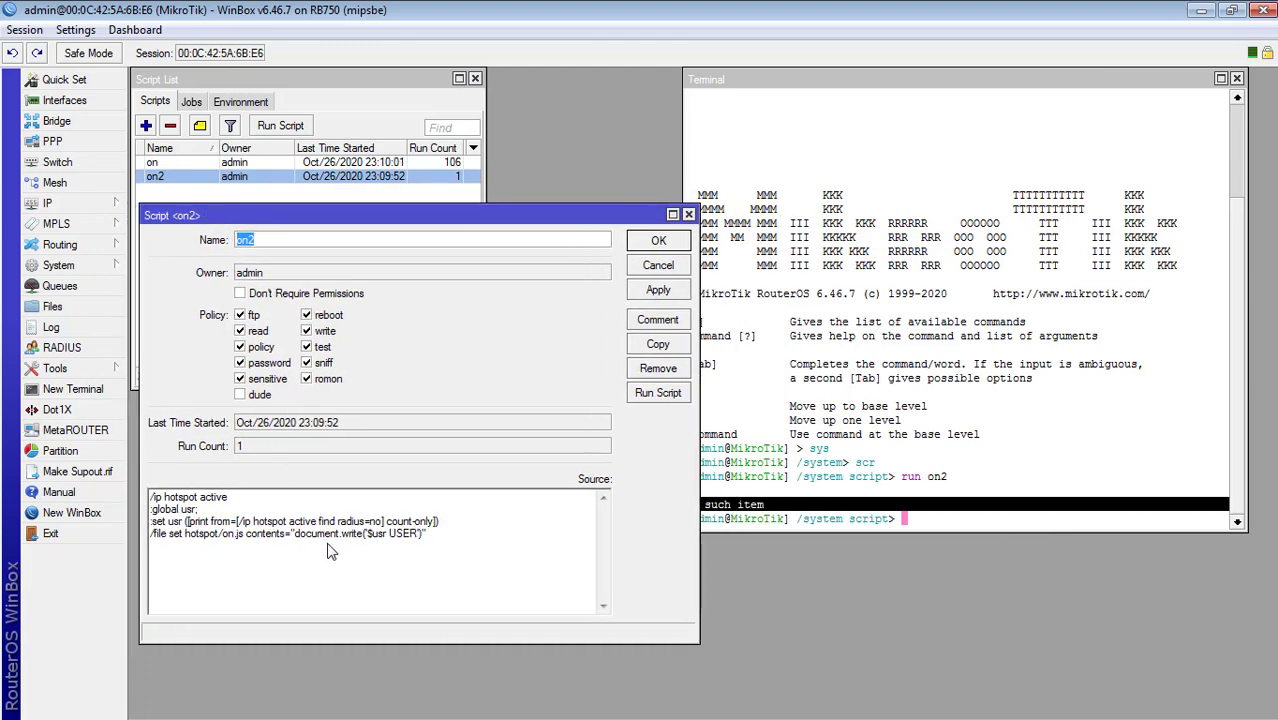
pyautogui.doubleClick(224, 536)
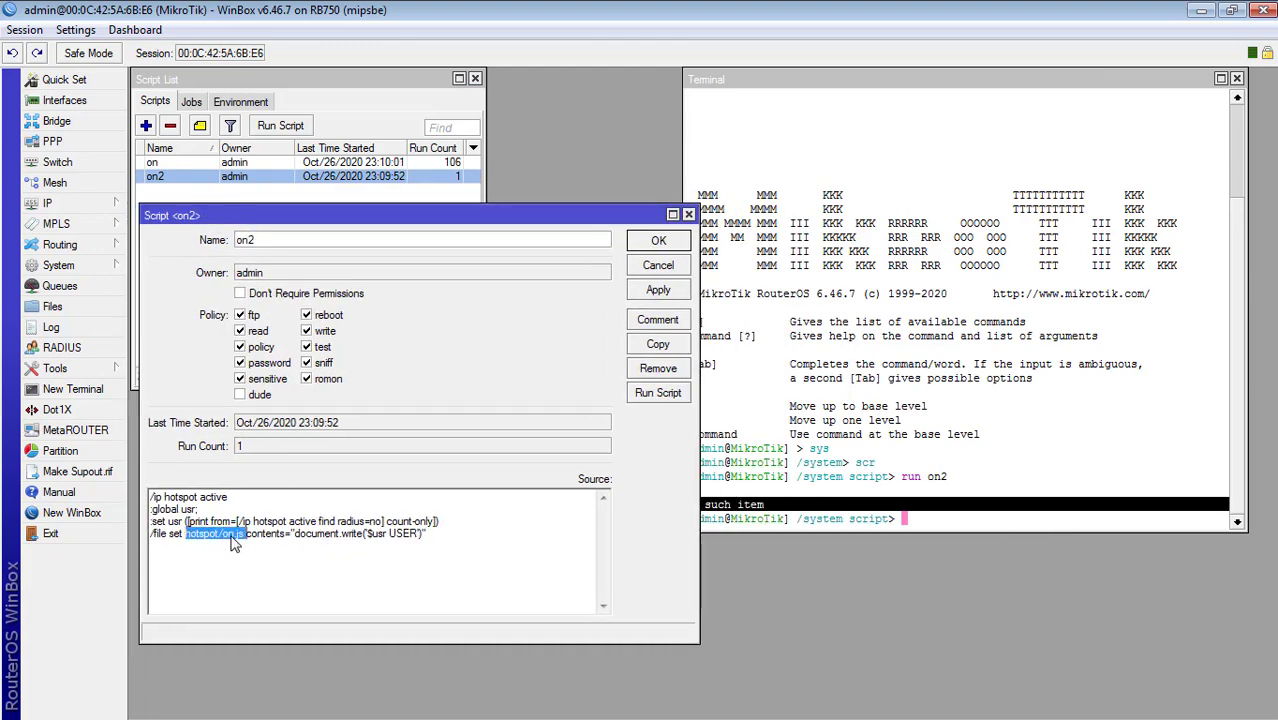
pyautogui.moveTo(244, 536); pyautogui.dragTo(224, 537)
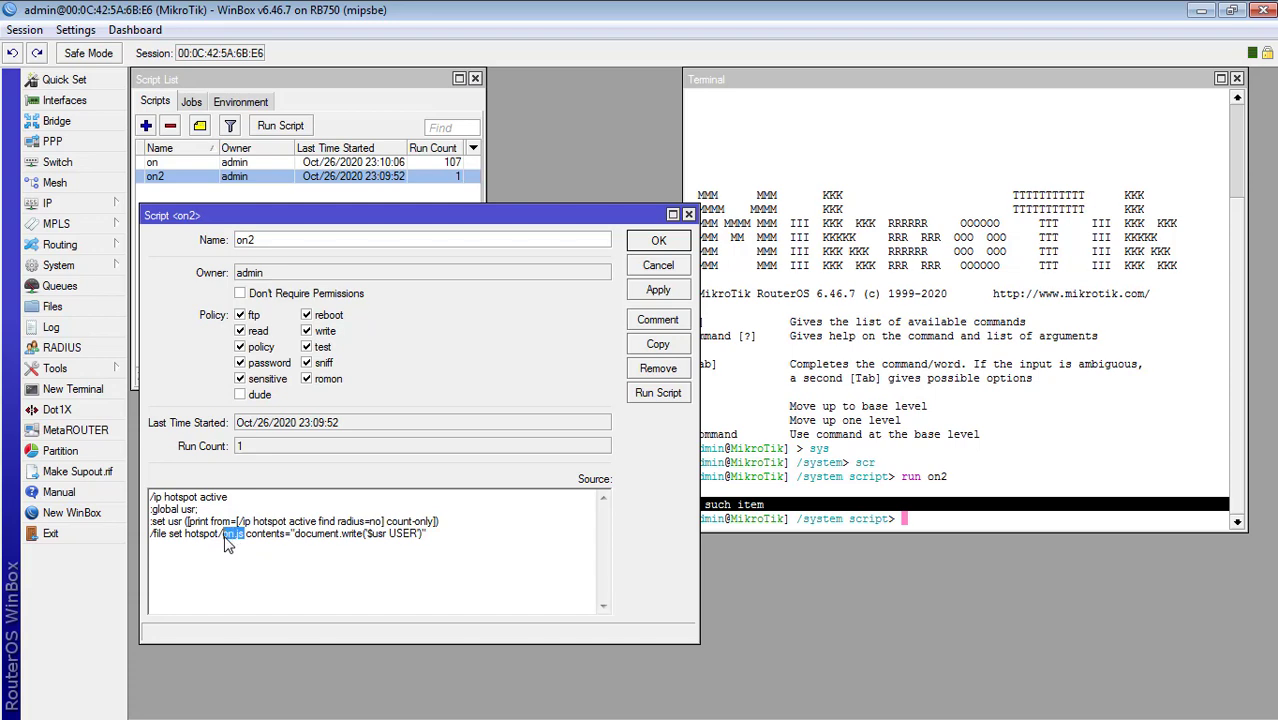
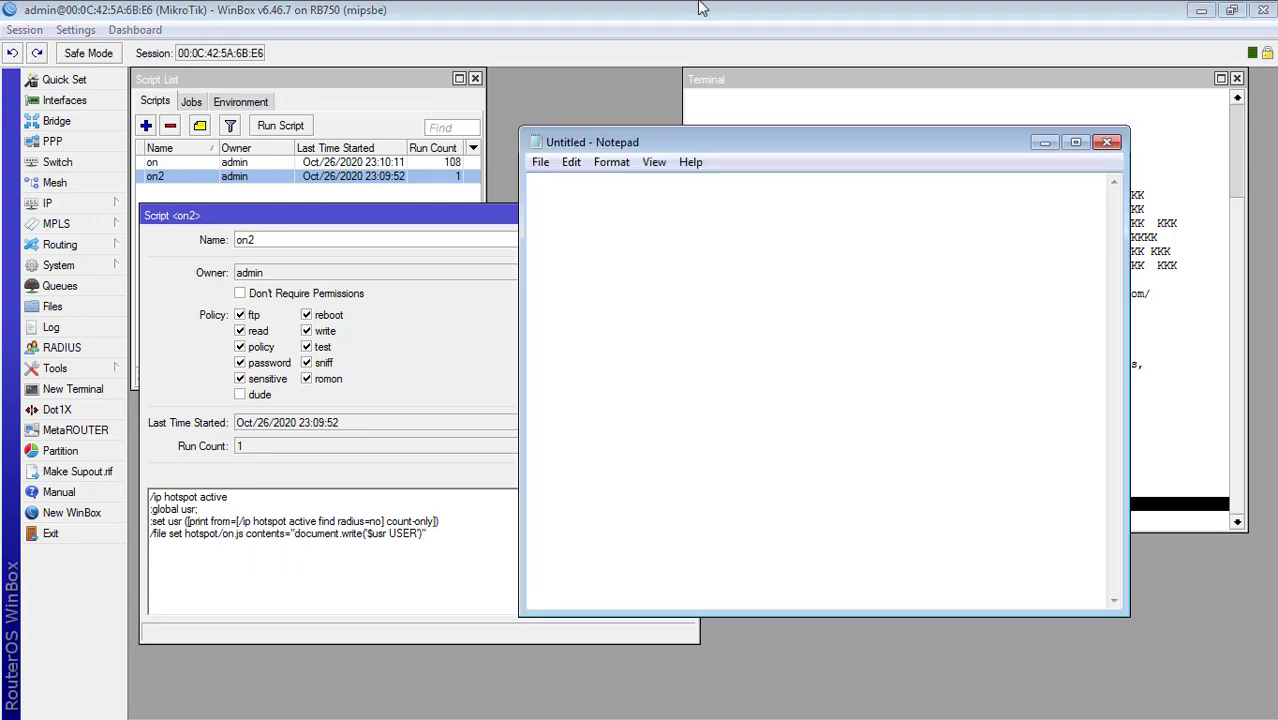
# Step: Save the blank Notepad document on the Desktop as on.js with file type All Files, and close Notepad
pyautogui.write('fhj')
pyautogui.click(540, 162)
pyautogui.click(573, 248)
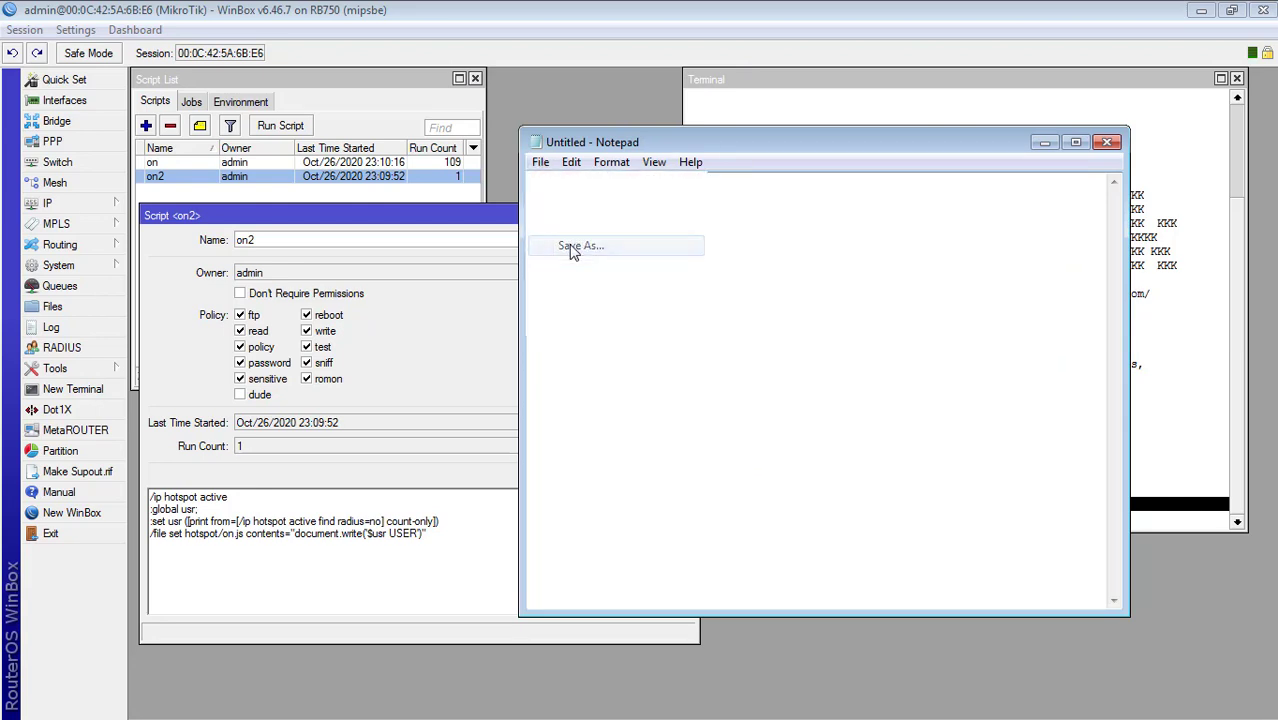
pyautogui.click(619, 606)
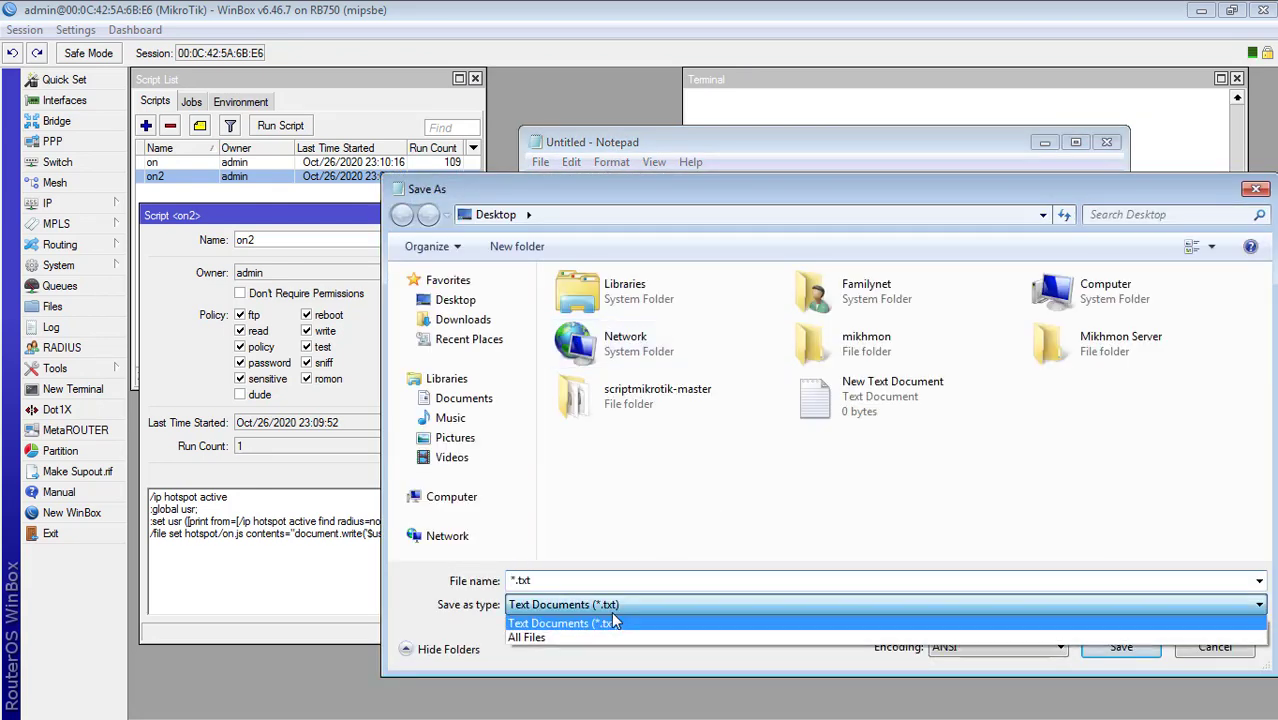
pyautogui.click(545, 637)
pyautogui.click(557, 581)
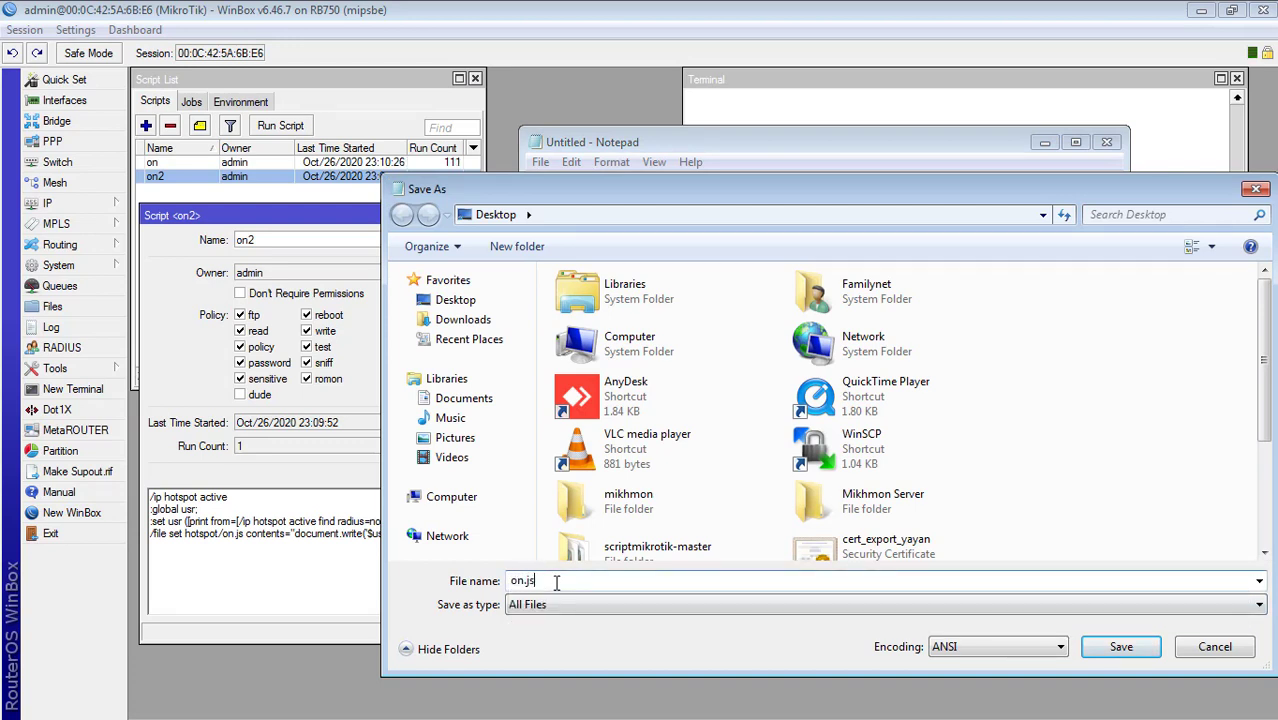
pyautogui.click(1114, 643)
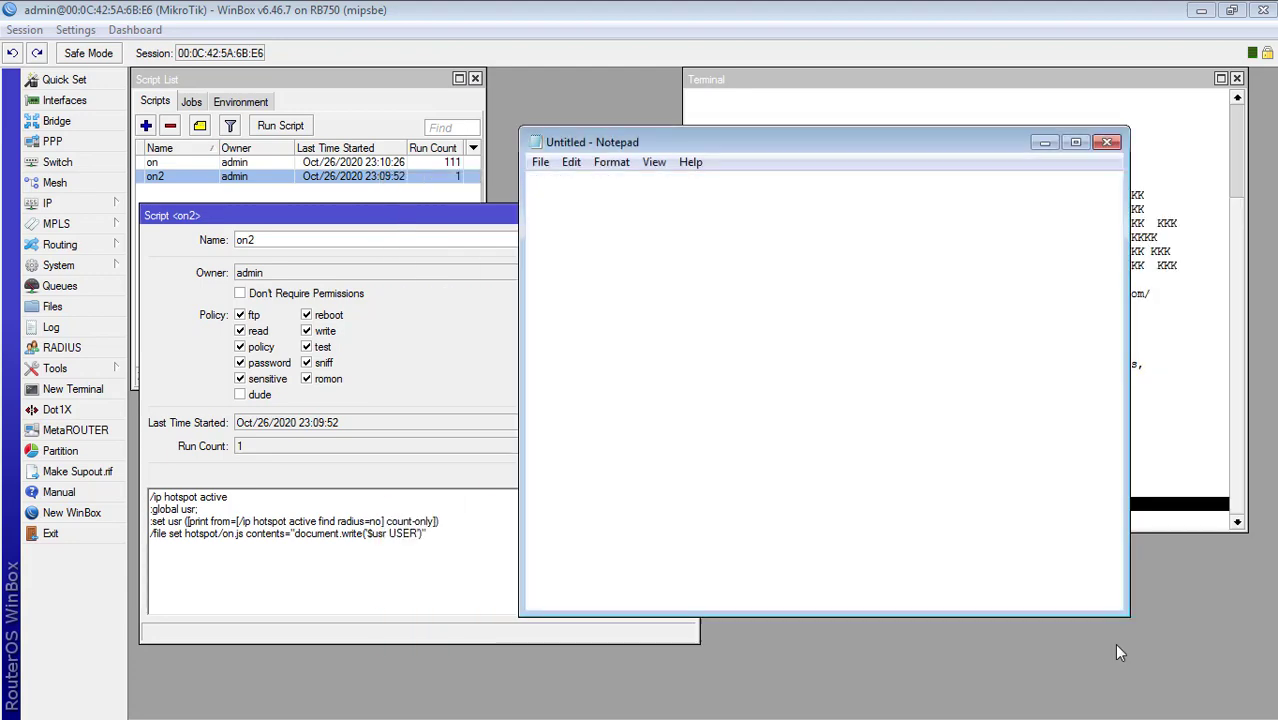
pyautogui.click(1107, 142)
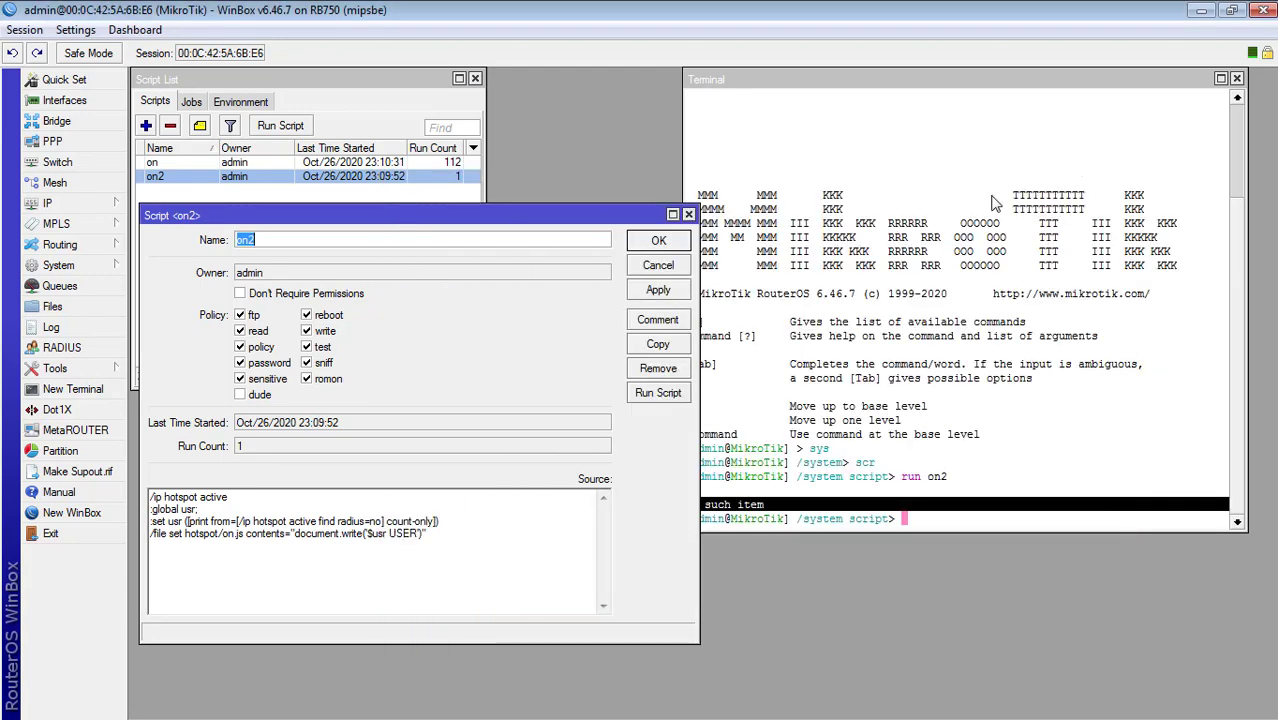
# Step: Open the router's file list and copy on.js from the computer into the ccofee directory
pyautogui.click(52, 306)
pyautogui.moveTo(1277, 456); pyautogui.dragTo(253, 341)
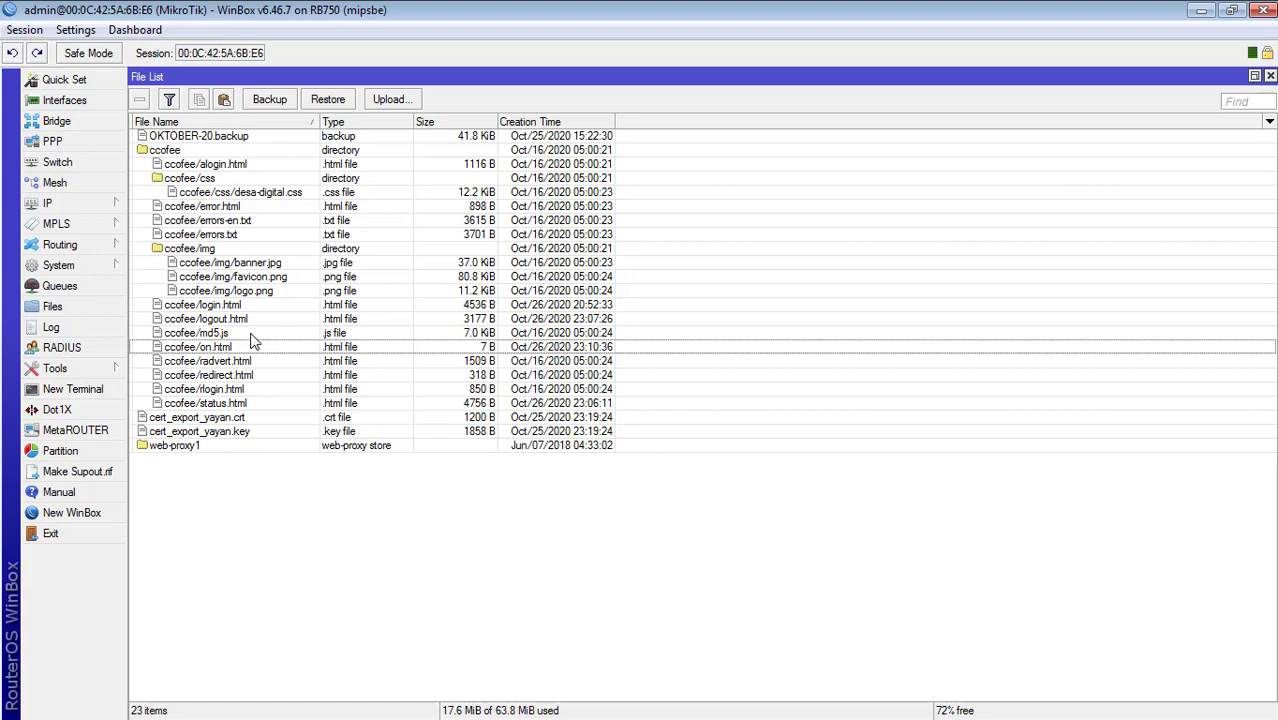
pyautogui.click(244, 362)
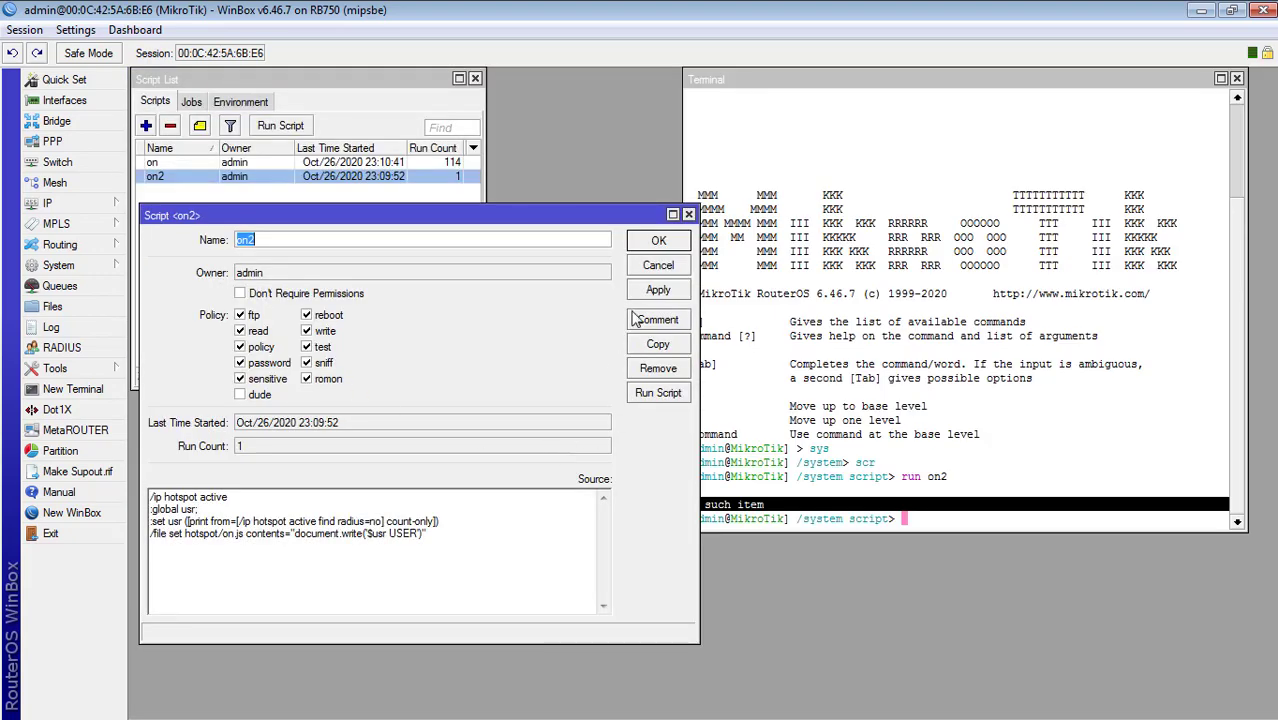
# Step: Try running on2 from the terminal again, reapply the script unchanged and run it once more
pyautogui.click(828, 255)
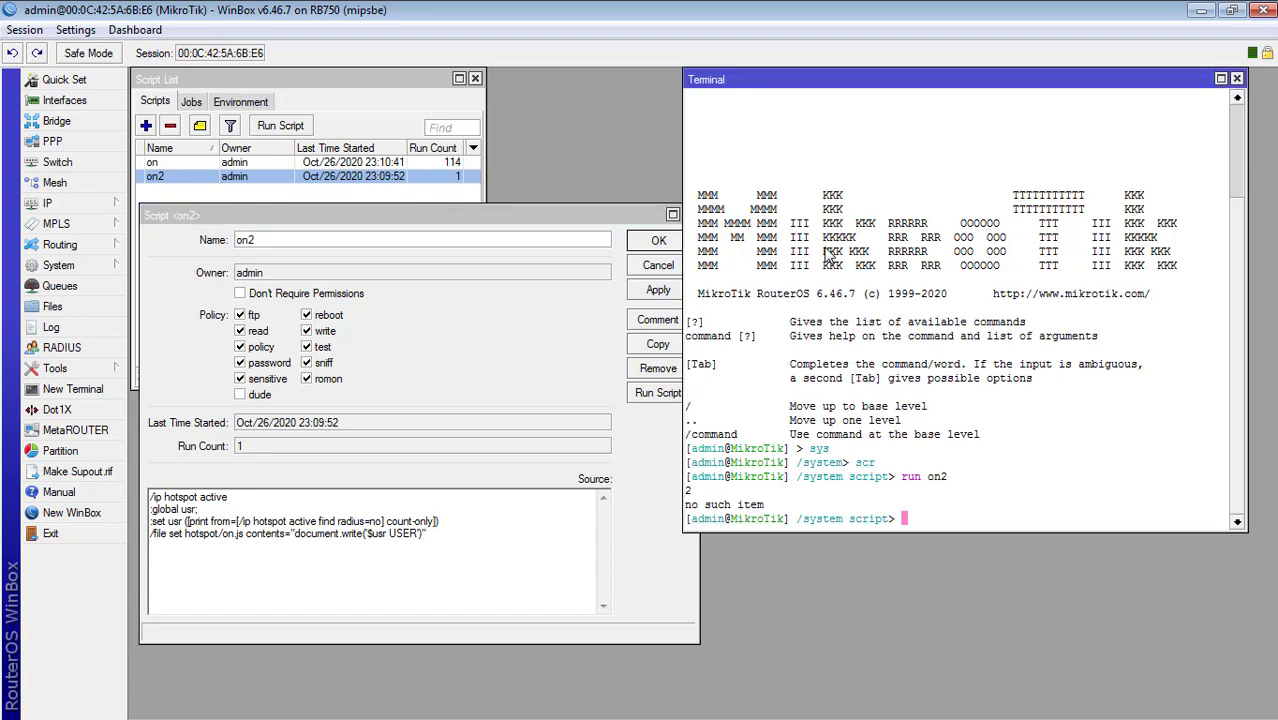
pyautogui.press('Up')
pyautogui.press('Return')
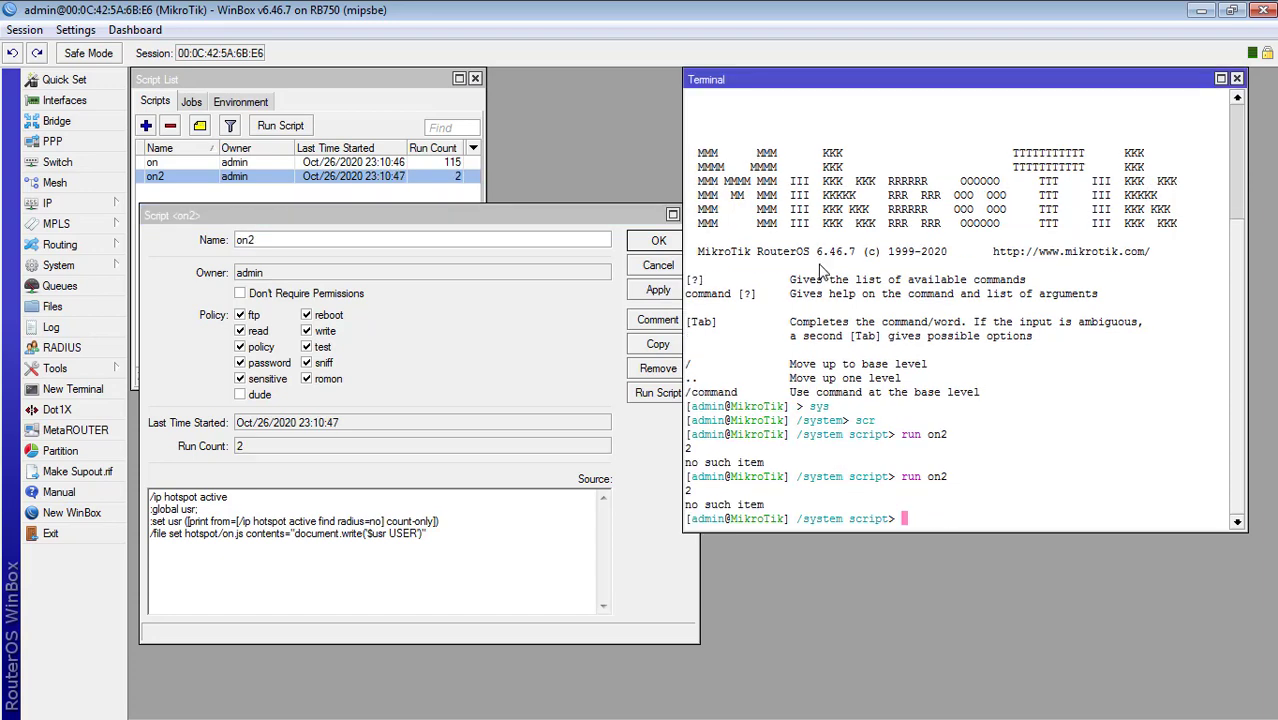
pyautogui.click(655, 298)
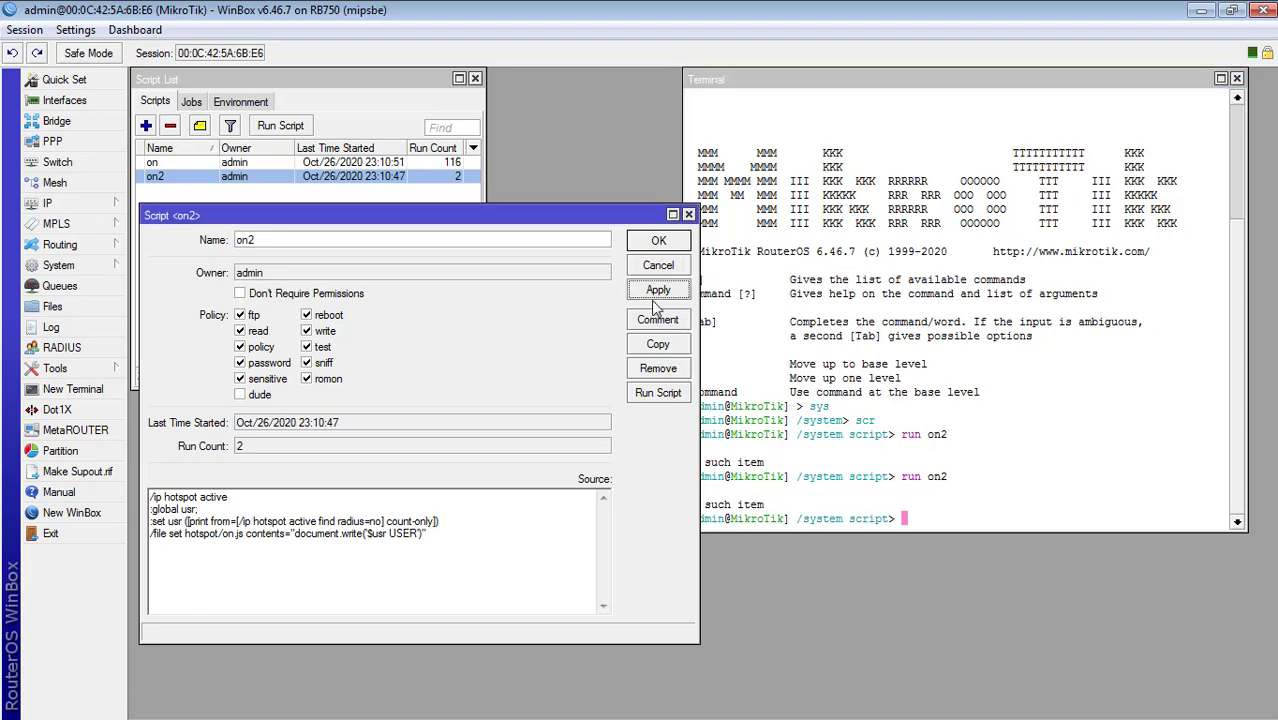
pyautogui.click(822, 326)
pyautogui.press('Up')
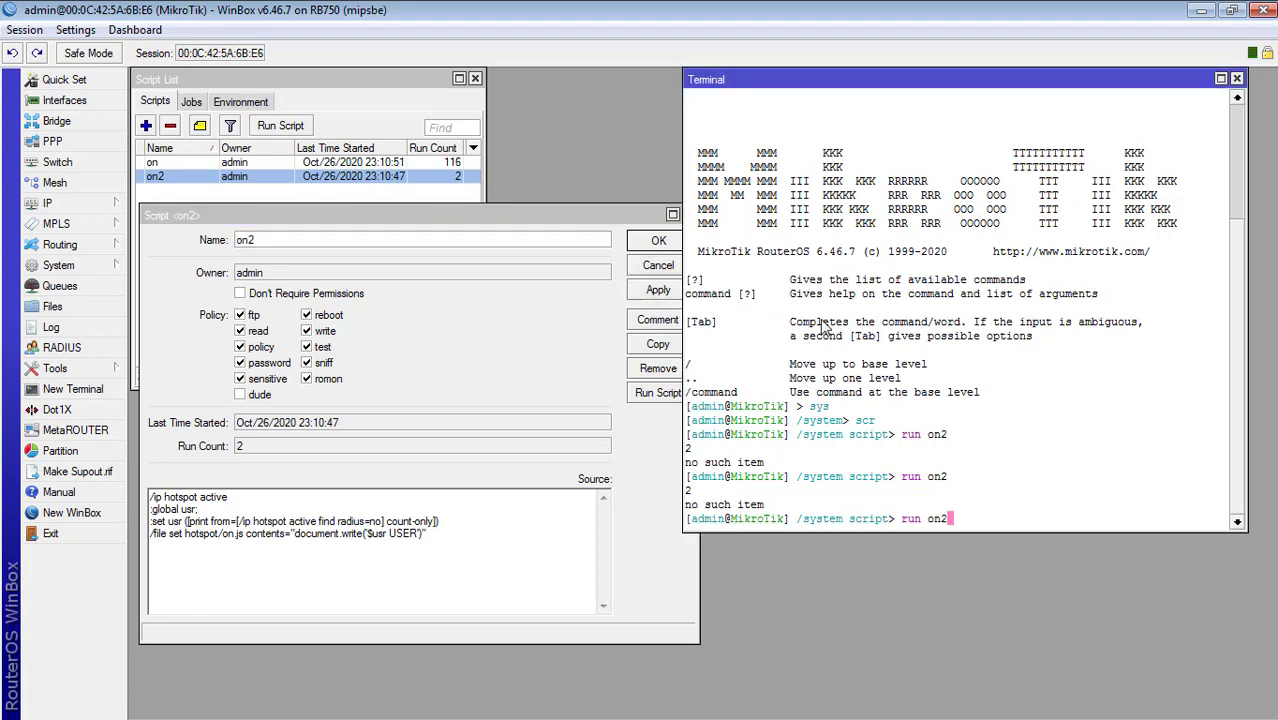
pyautogui.press('Return')
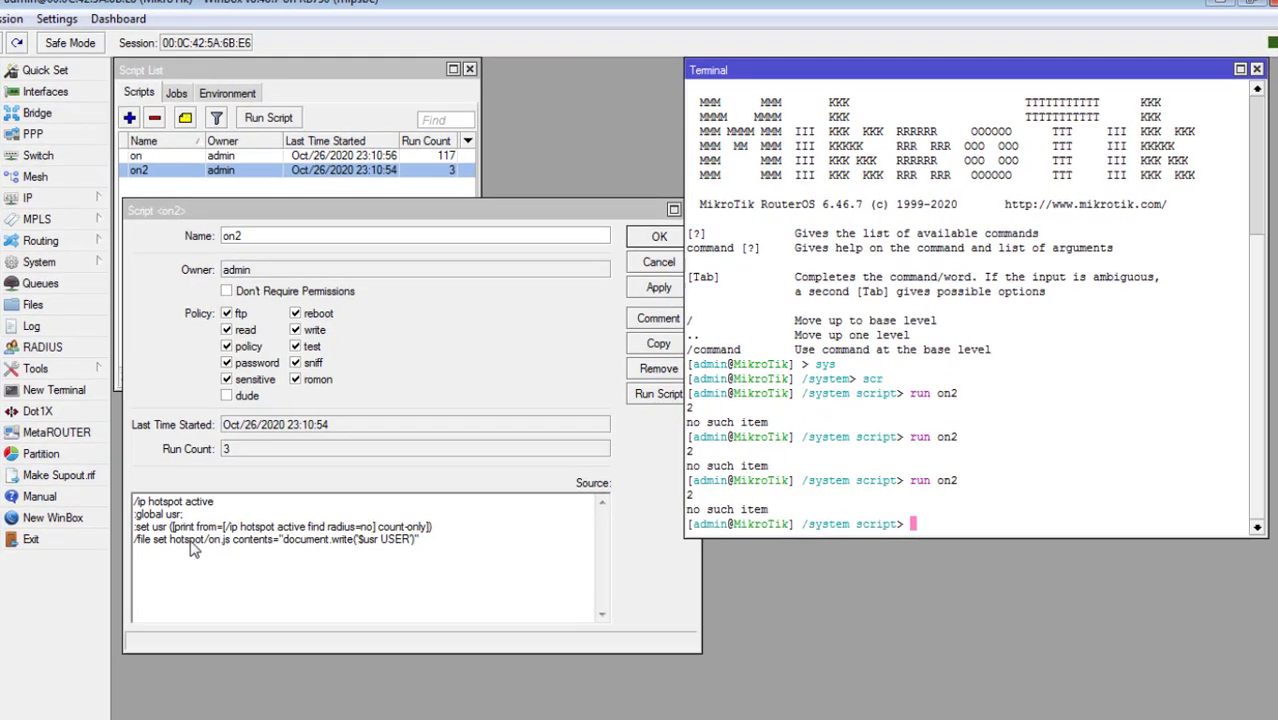
# Step: Change the file path in the on2 source to ccofee/on.js, checking the directory name in the file list, and apply the script
pyautogui.doubleClick(200, 534)
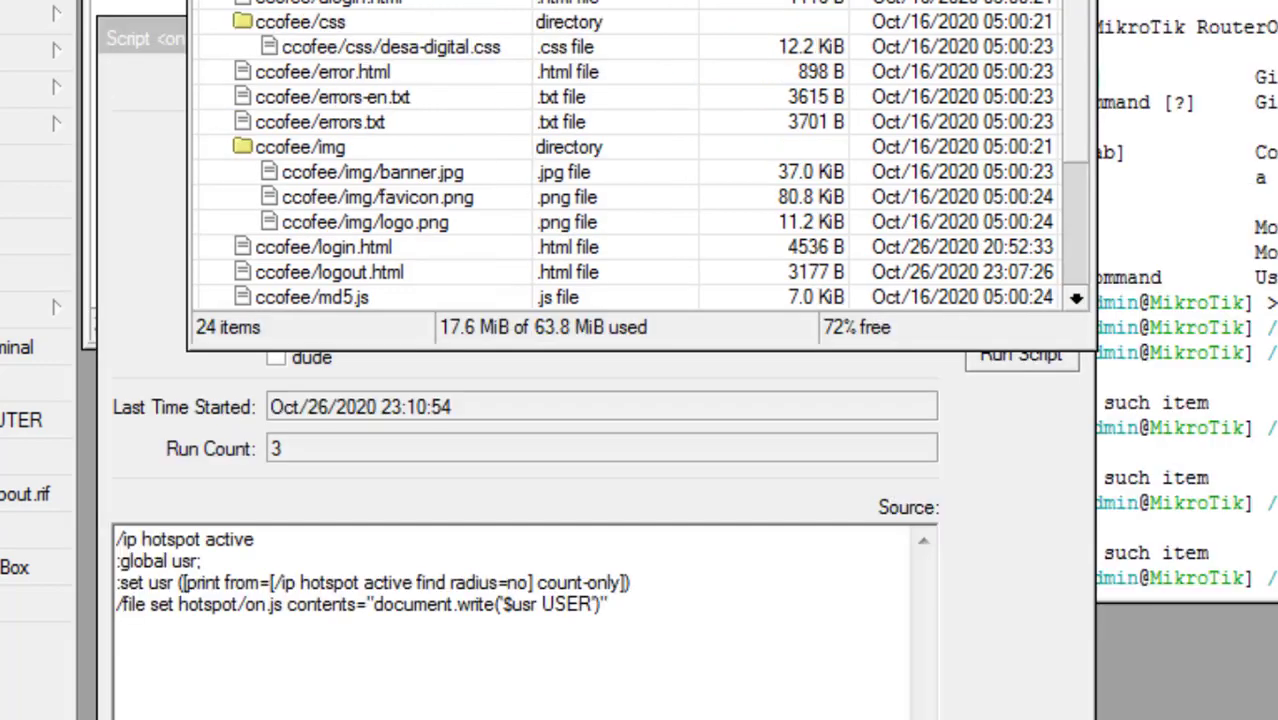
pyautogui.moveTo(600, 2); pyautogui.dragTo(1270, 2)
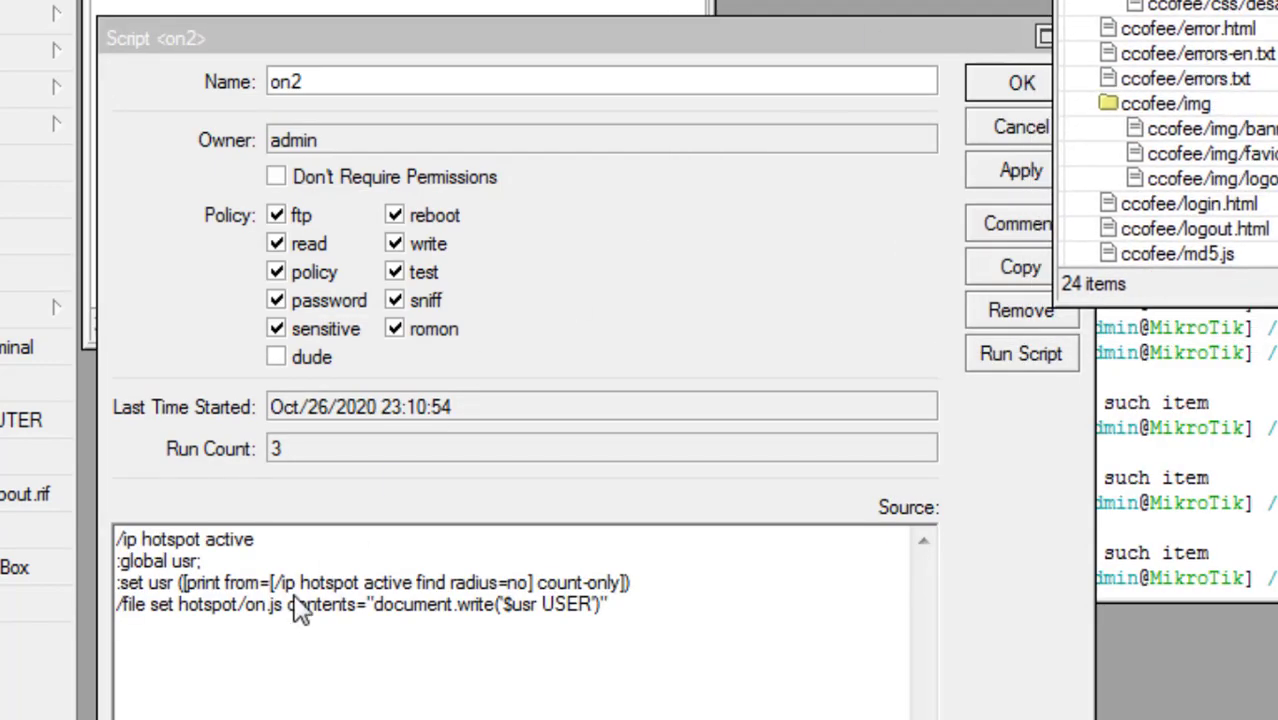
pyautogui.click(177, 608)
pyautogui.doubleClick(177, 608)
pyautogui.click(179, 610)
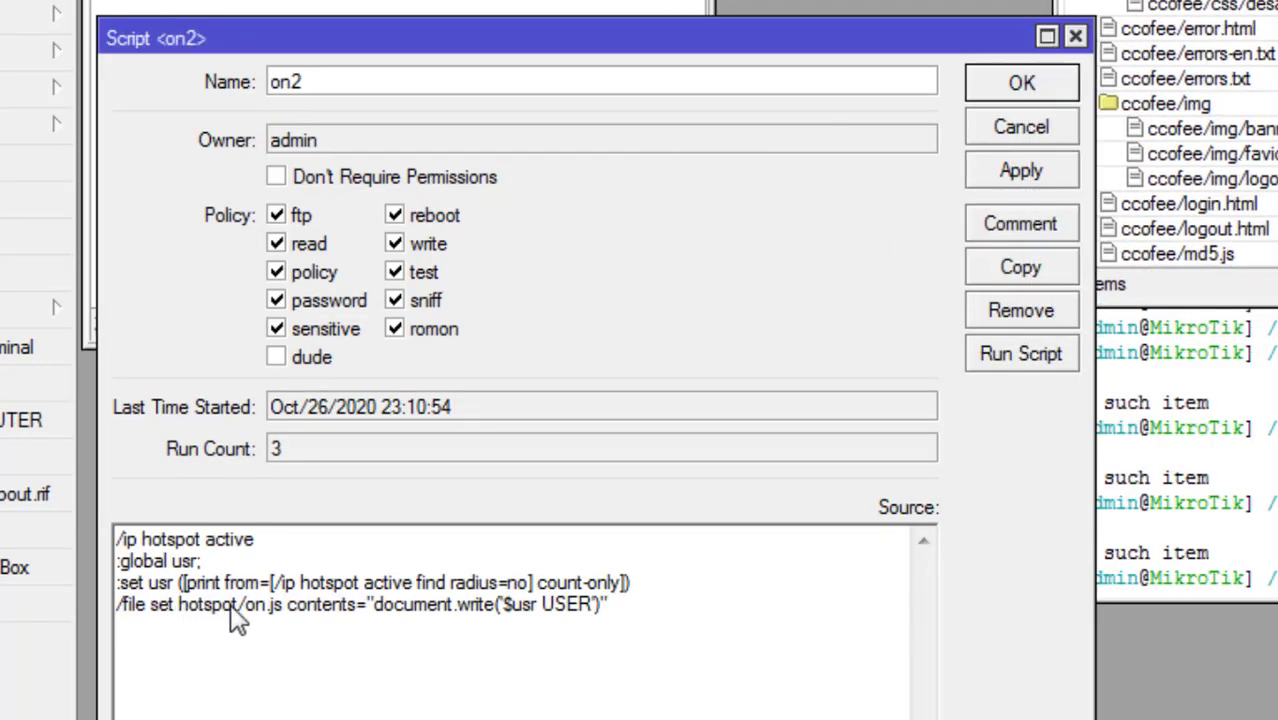
pyautogui.keyDown('shift'); pyautogui.click(236, 612); pyautogui.keyUp('shift')
pyautogui.press('BackSpace')
pyautogui.write('c')
pyautogui.write('cof')
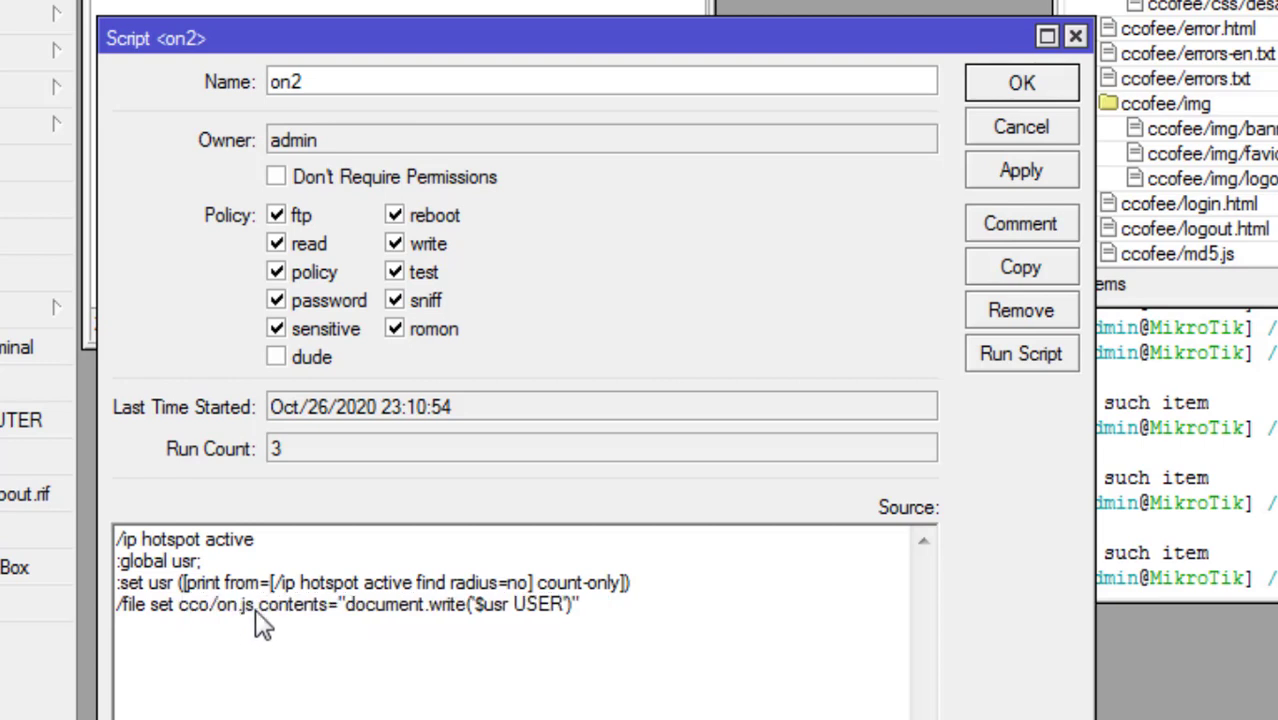
pyautogui.write('fee')
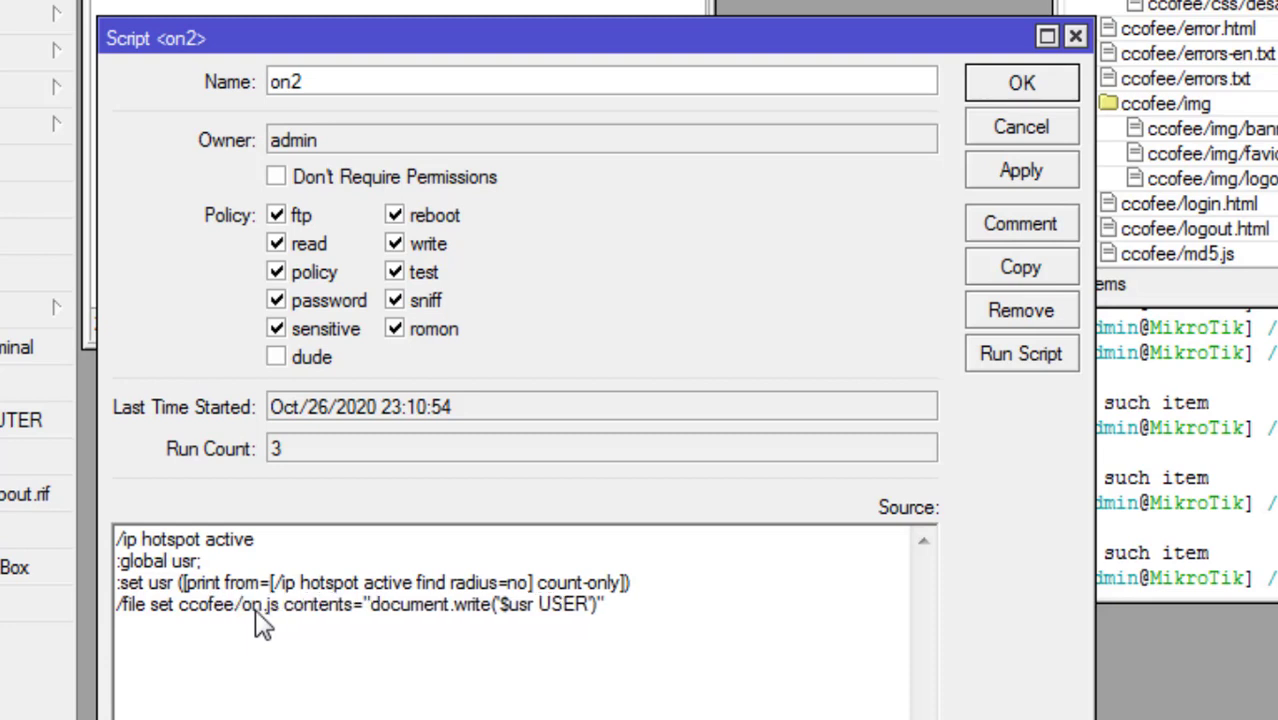
pyautogui.click(988, 163)
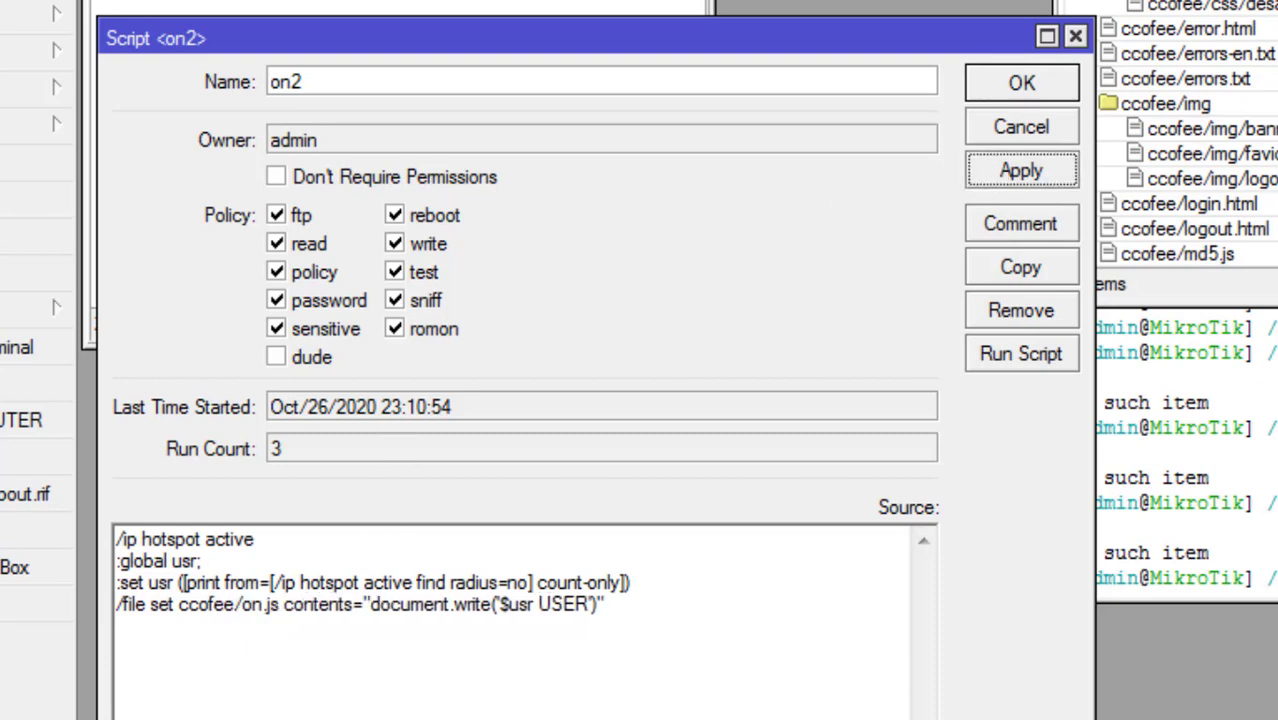
# Step: Run the corrected on2 script from the terminal and move the terminal aside to uncover the on2 script and file list
pyautogui.click(1180, 200)
pyautogui.press('Up')
pyautogui.press('Return')
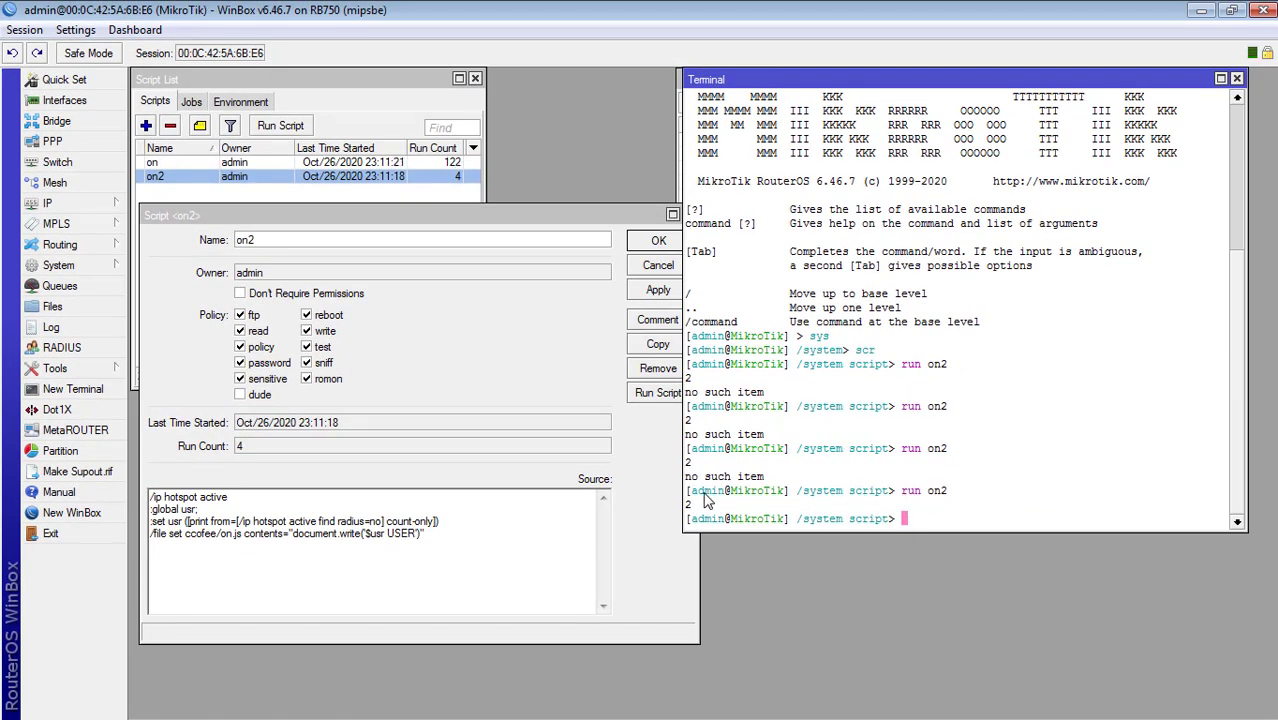
pyautogui.moveTo(930, 80); pyautogui.dragTo(1035, 194)
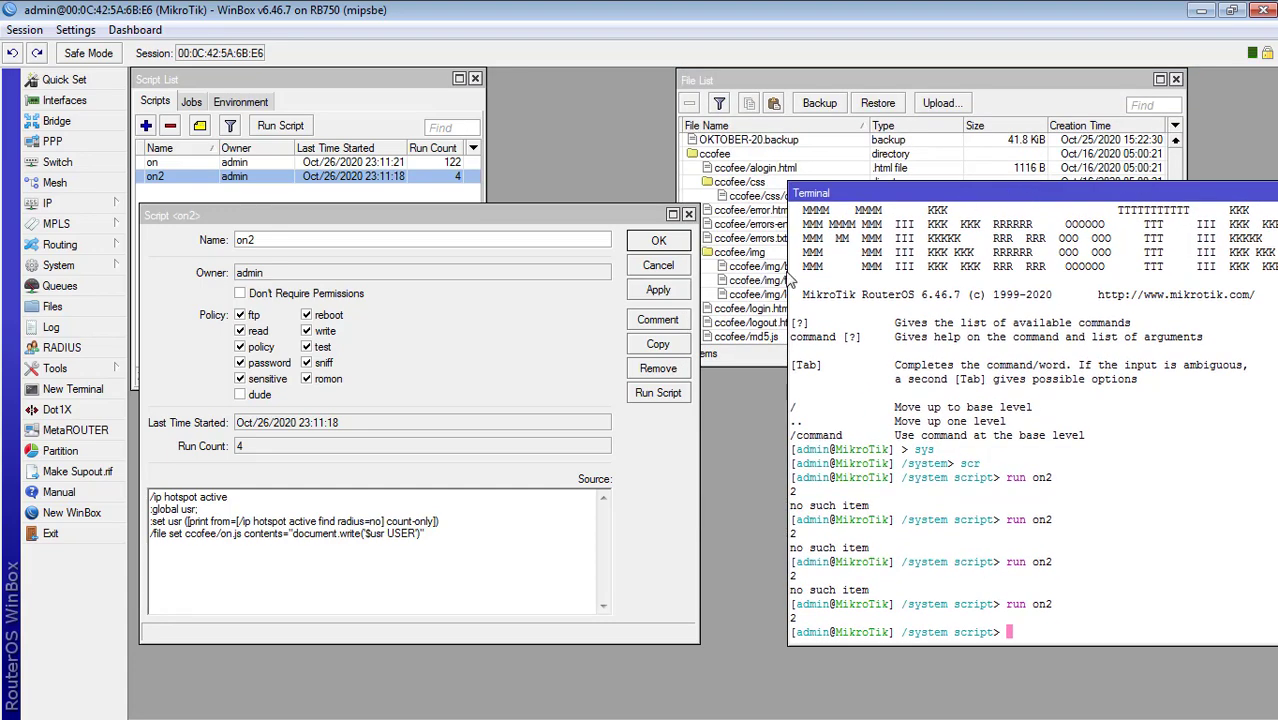
pyautogui.click(388, 211)
pyautogui.click(578, 345)
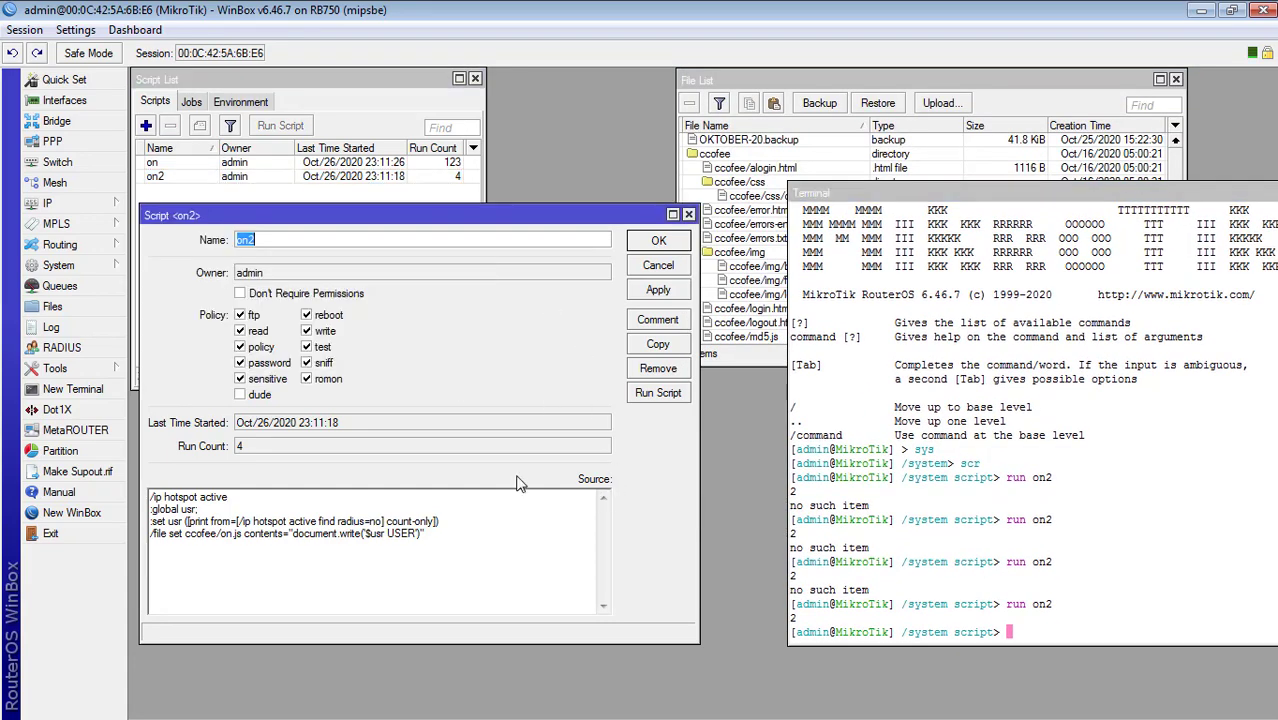
# Step: Open the router's scheduler and duplicate the user online schedule into a new schedule entry
pyautogui.click(79, 269)
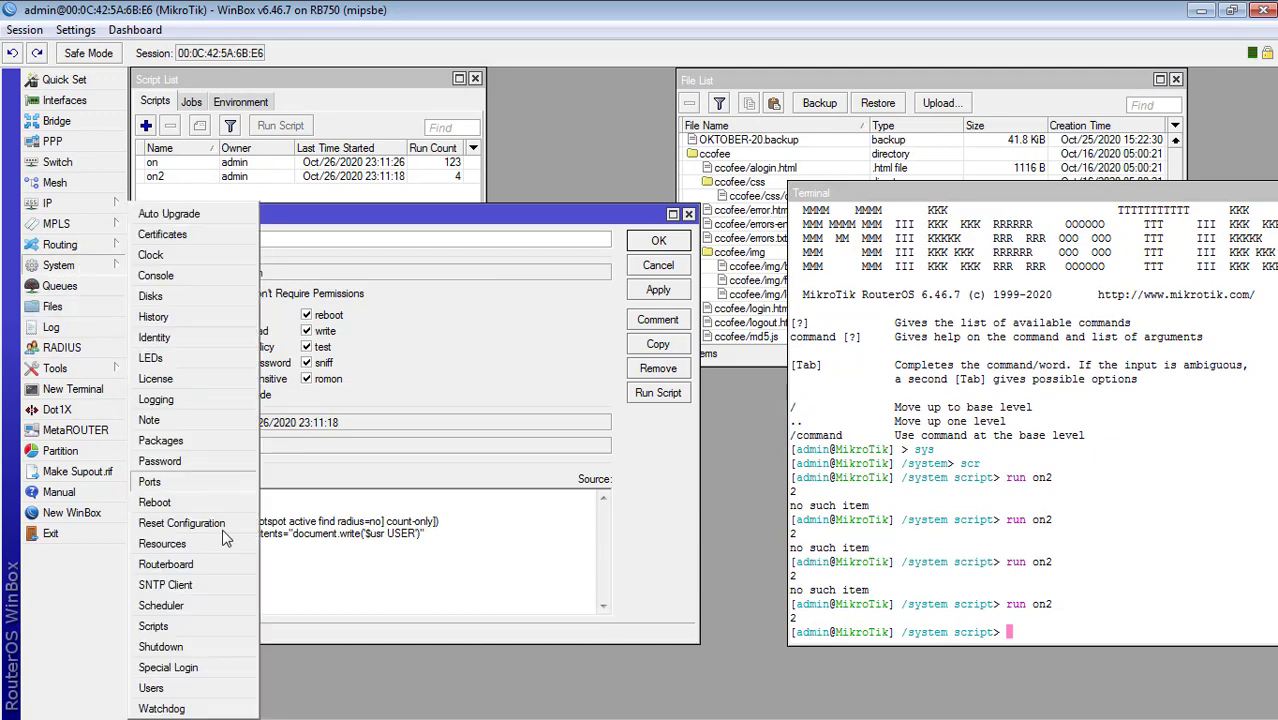
pyautogui.click(197, 605)
pyautogui.moveTo(281, 447); pyautogui.dragTo(788, 152)
pyautogui.doubleClick(735, 198)
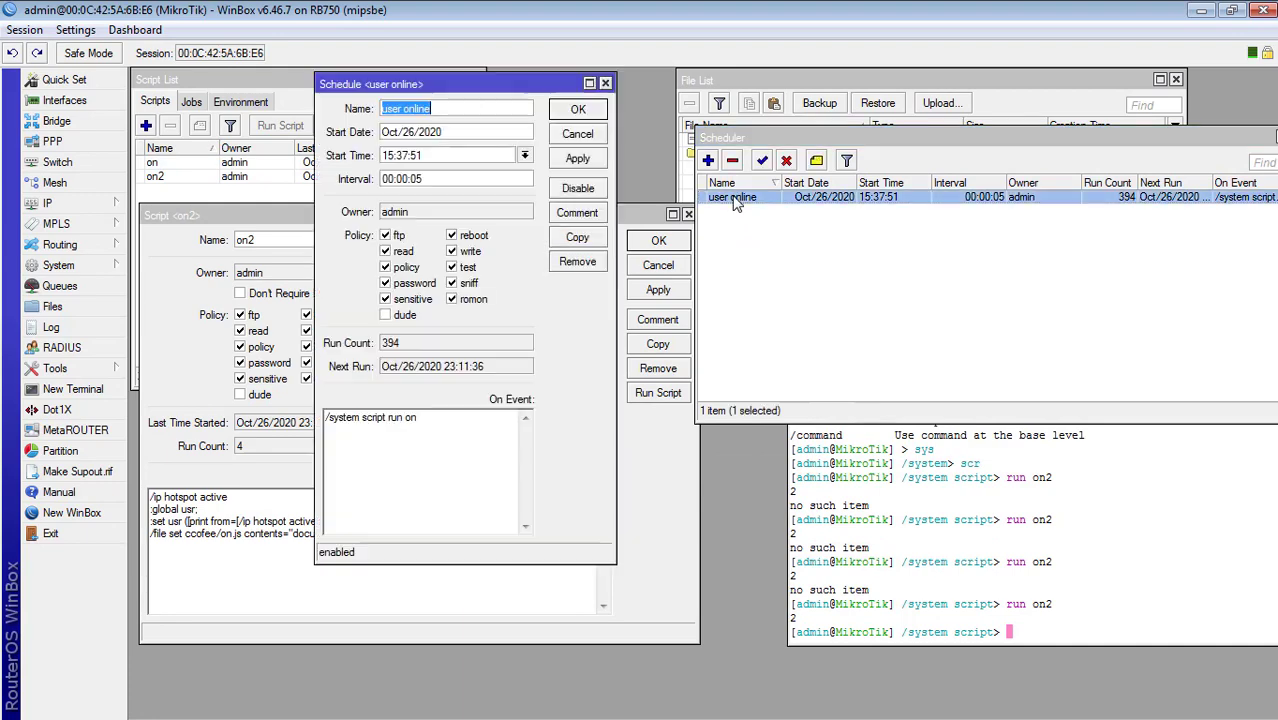
pyautogui.click(580, 243)
pyautogui.click(605, 83)
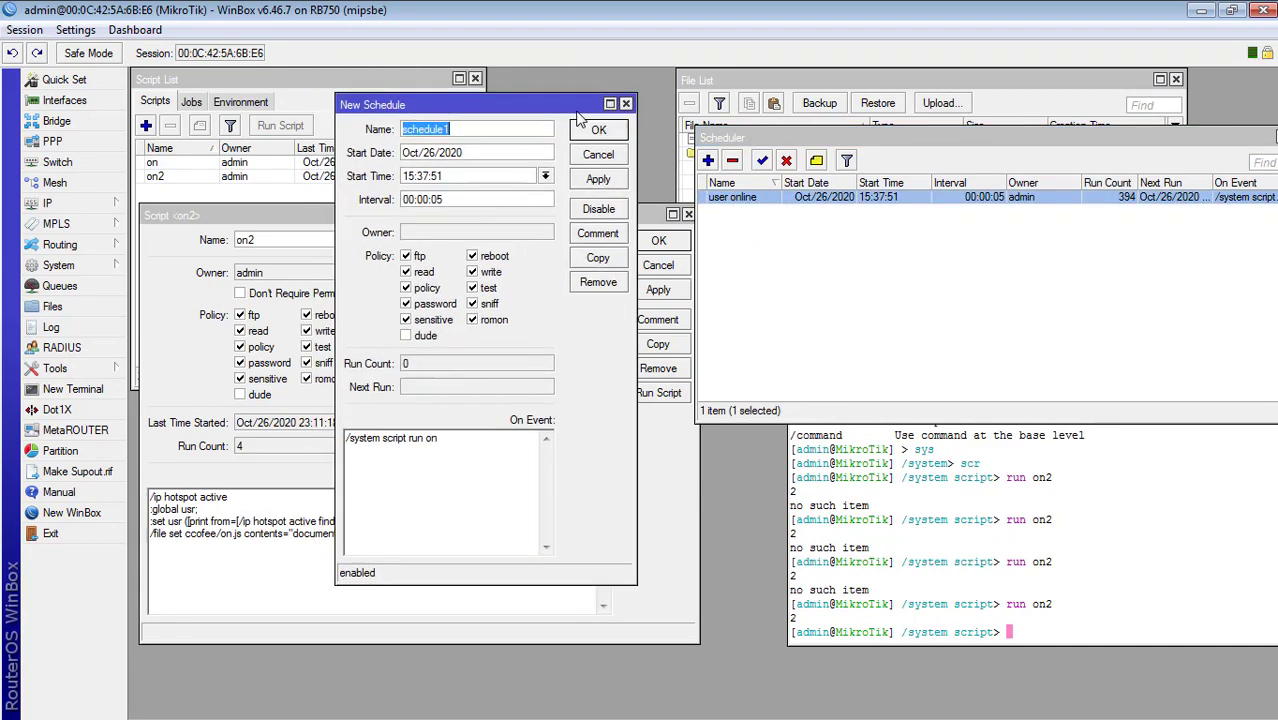
# Step: Name the copied schedule user online2, set its event to /system script run on2, save it, and close the scheduler and on2 script windows
pyautogui.moveTo(537, 107); pyautogui.dragTo(916, 241)
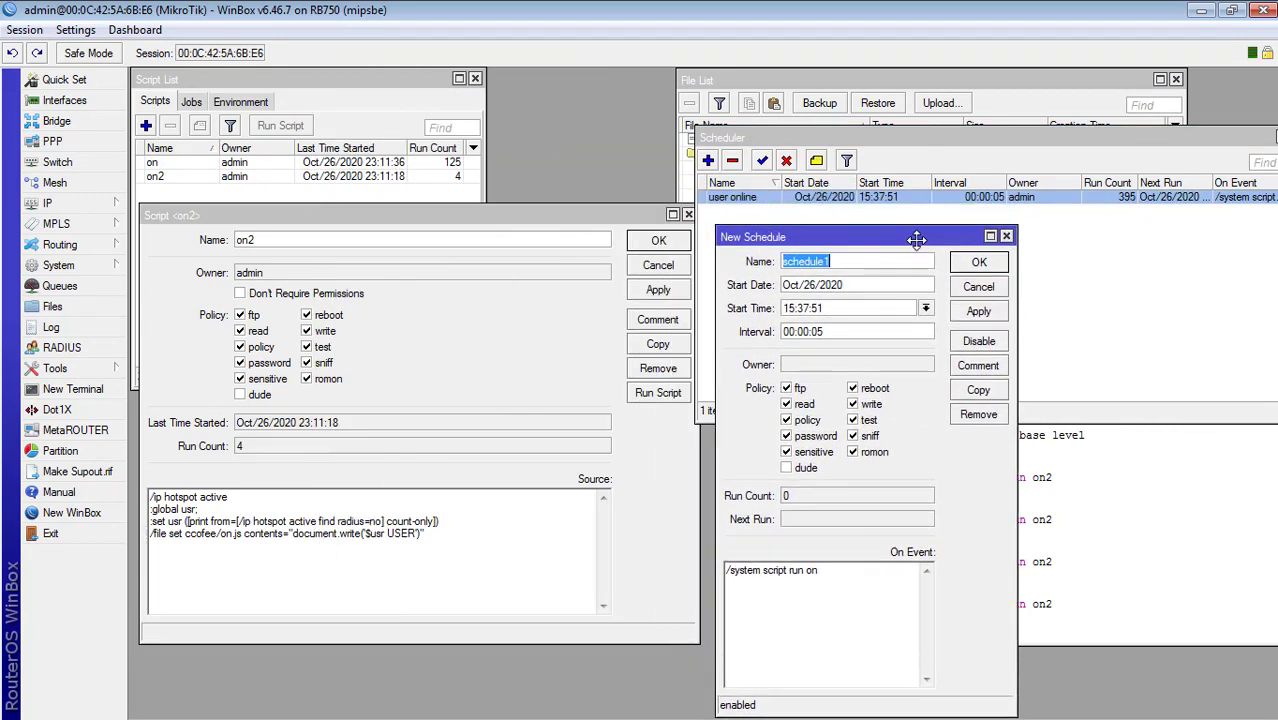
pyautogui.write('user online2')
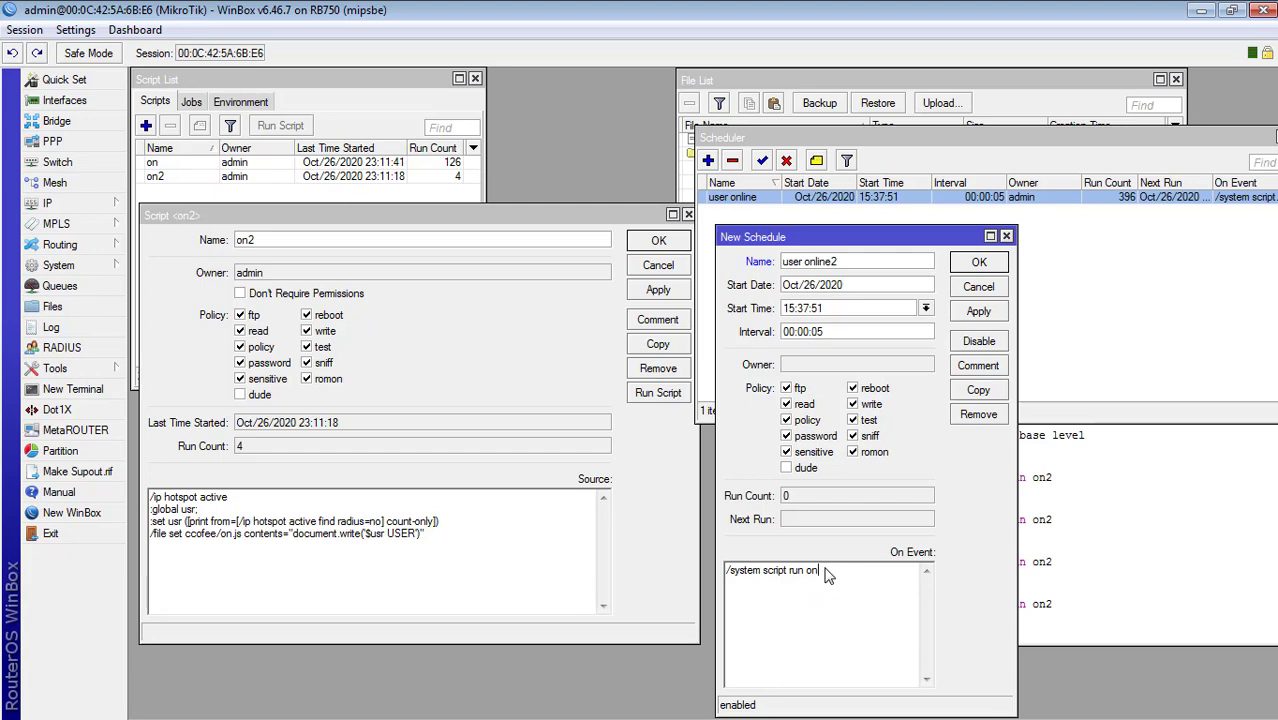
pyautogui.click(979, 311)
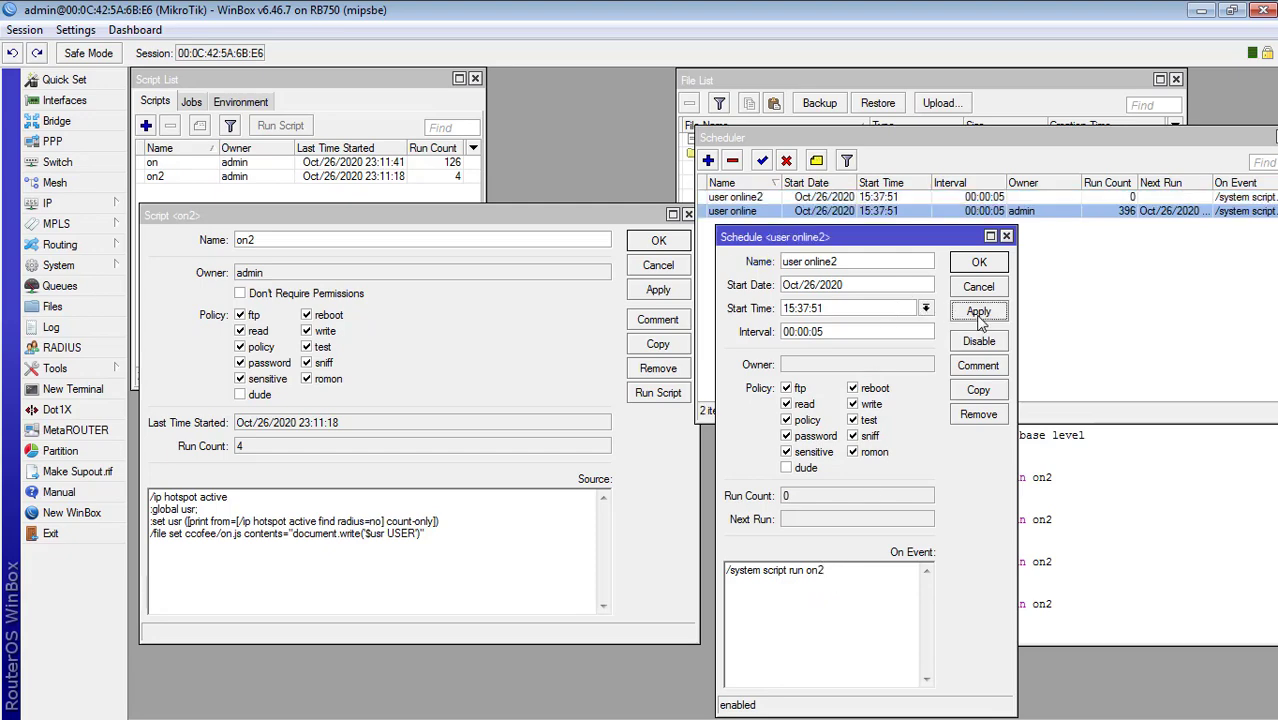
pyautogui.click(979, 262)
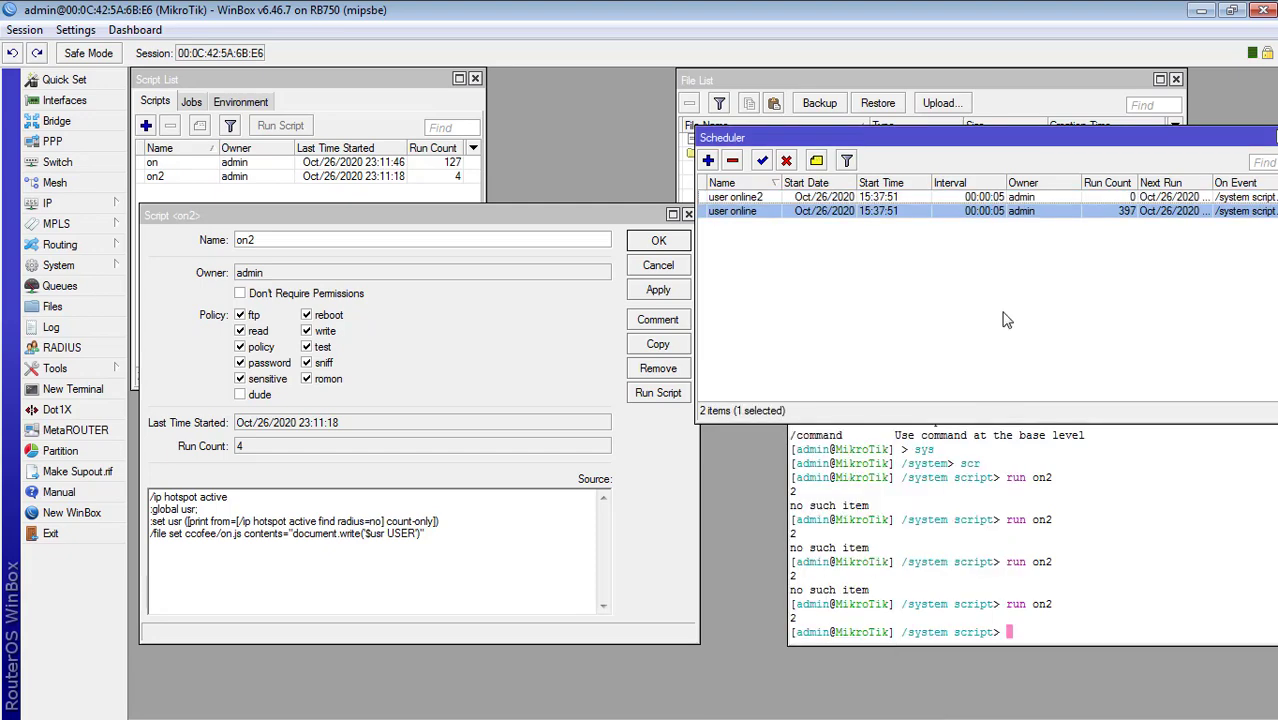
pyautogui.click(587, 352)
pyautogui.press('Return')
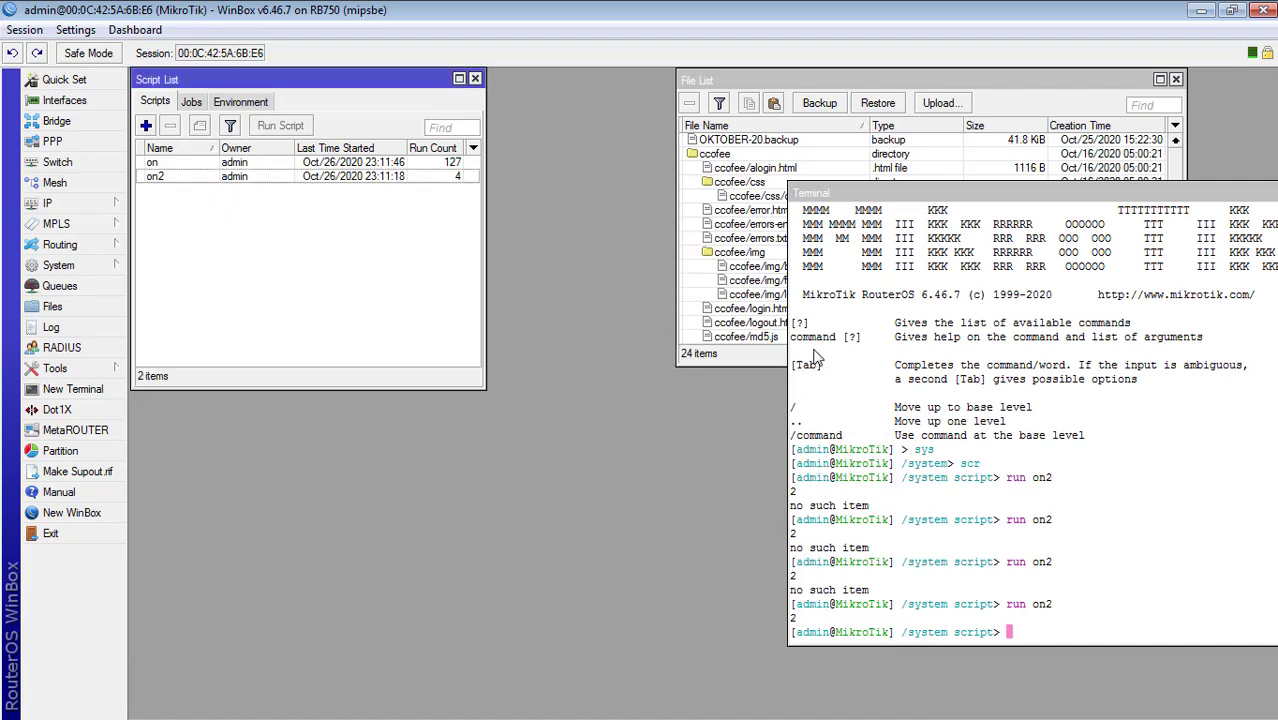
# Step: Switch to WinSCP, open status.html from the ccofee directory in Notepad++ and reload its modified contents
pyautogui.hotkey('alt', 'Tab')
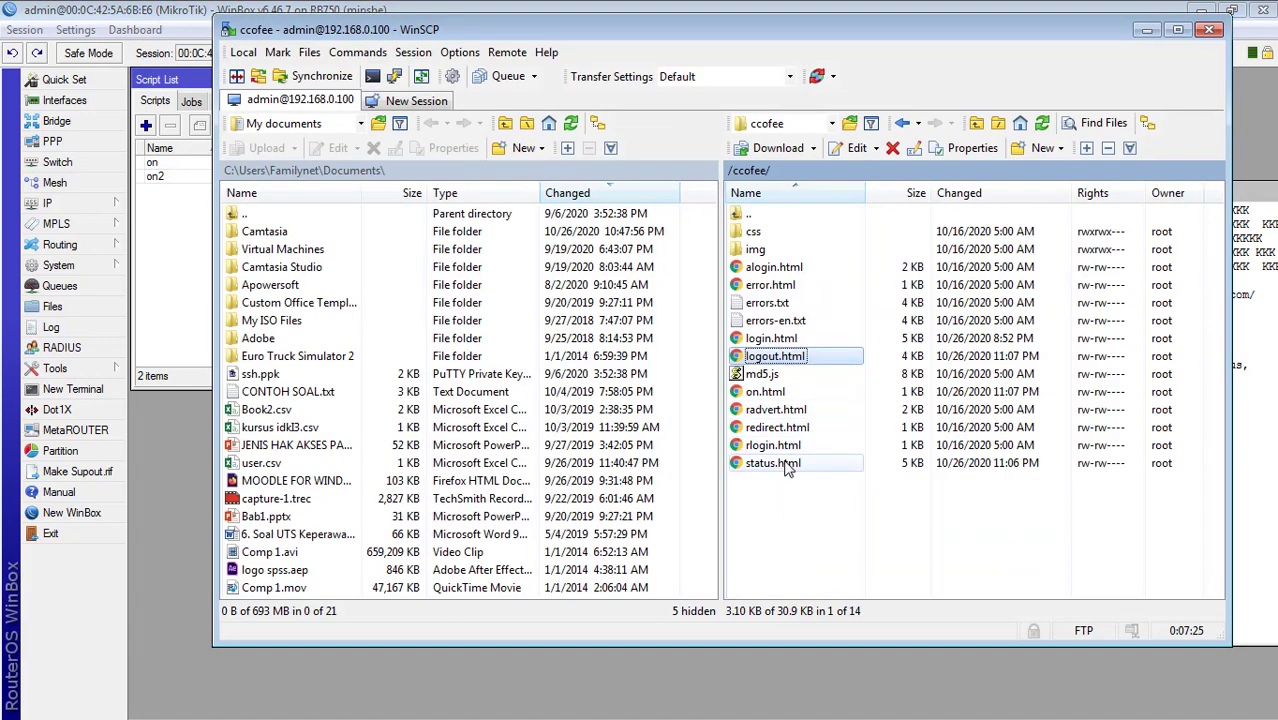
pyautogui.click(785, 463)
pyautogui.rightClick(784, 463)
pyautogui.moveTo(890, 495)
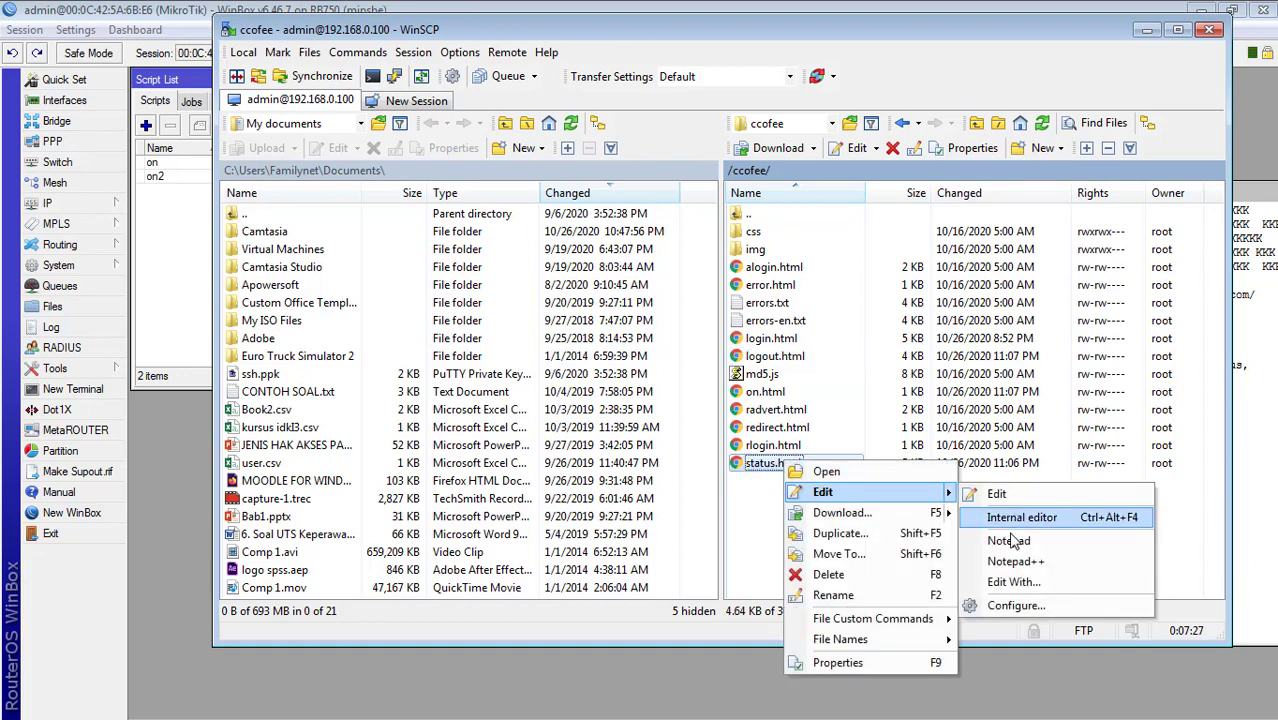
pyautogui.click(1003, 559)
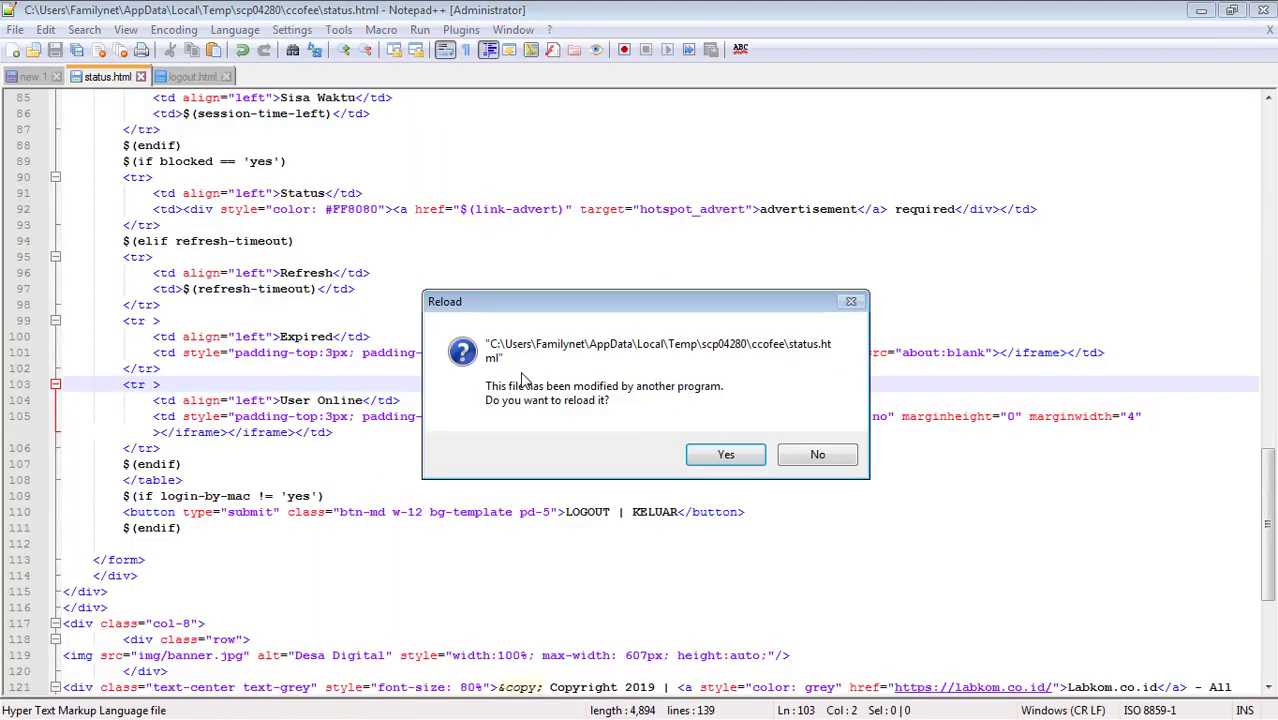
pyautogui.click(727, 458)
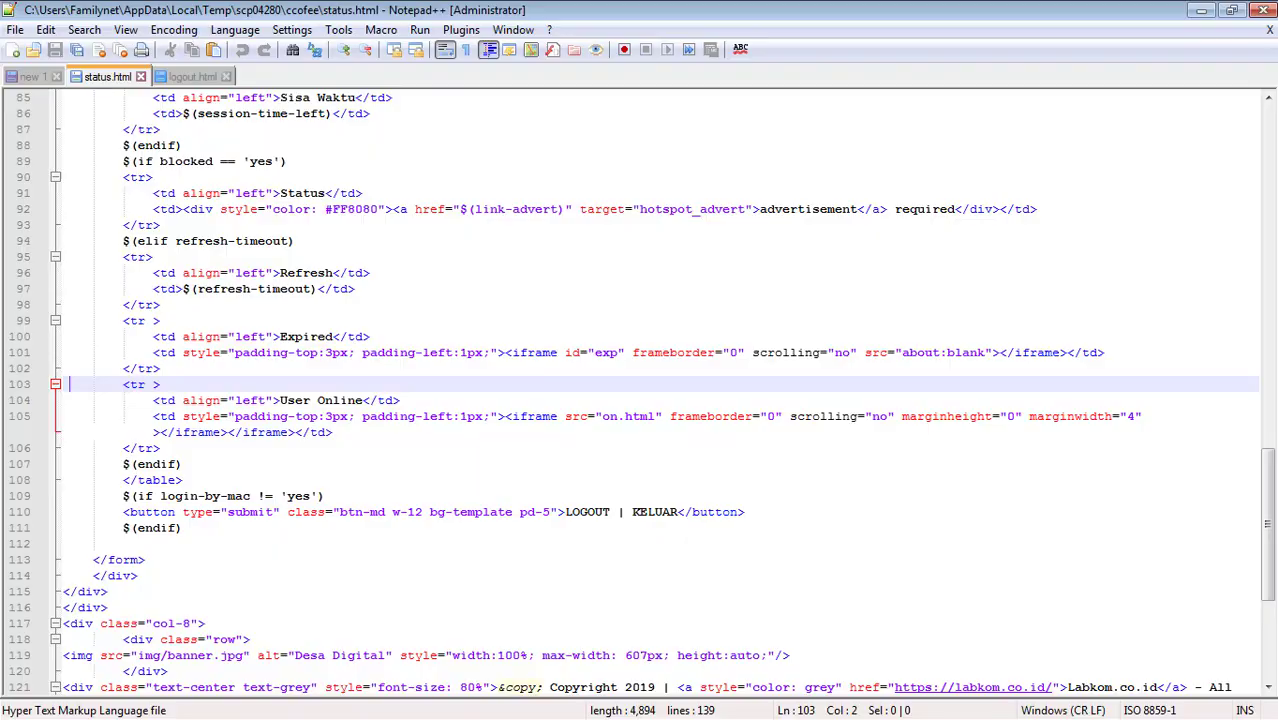
# Step: Copy the on.js script tag from the "Edit file Login.html" section of the browser tutorial and return to status.html in Notepad++
pyautogui.hotkey('alt', 'Tab')
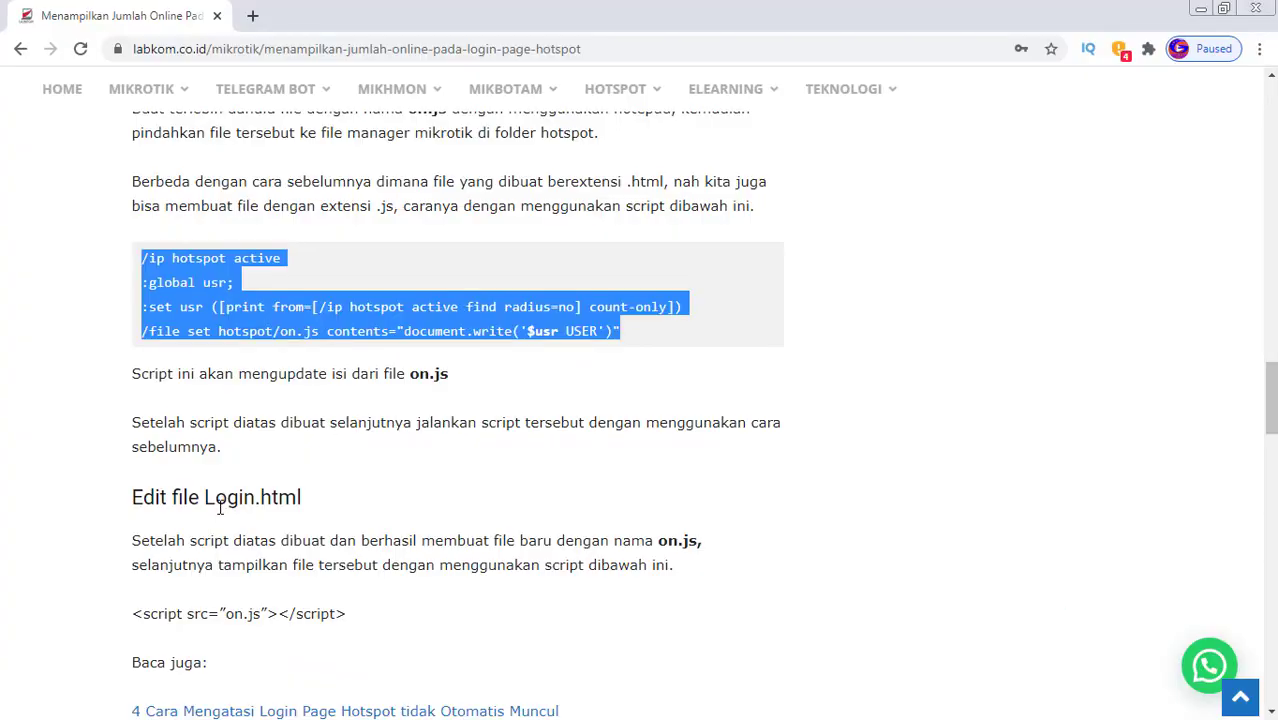
pyautogui.scroll(-1, 200, 567)
pyautogui.tripleClick(152, 525)
pyautogui.hotkey('ctrl', 'c')
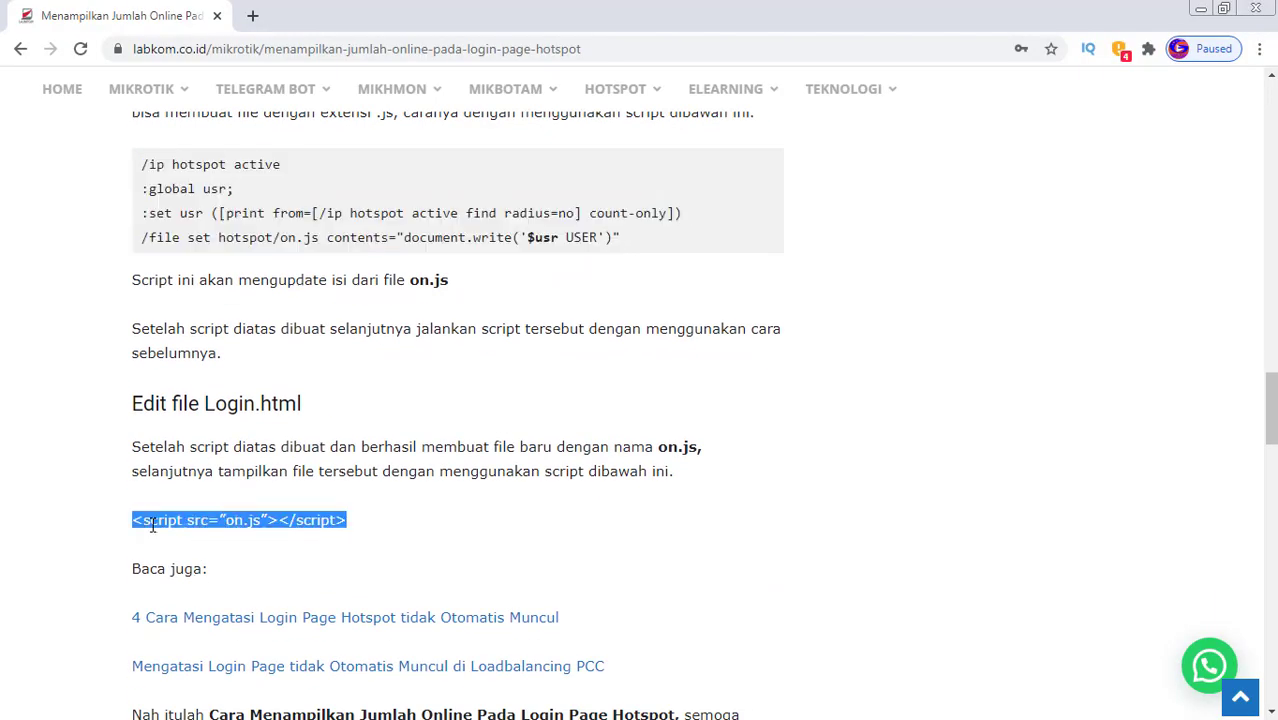
pyautogui.rightClick(155, 521)
pyautogui.click(188, 533)
pyautogui.hotkey('alt', 'Tab')
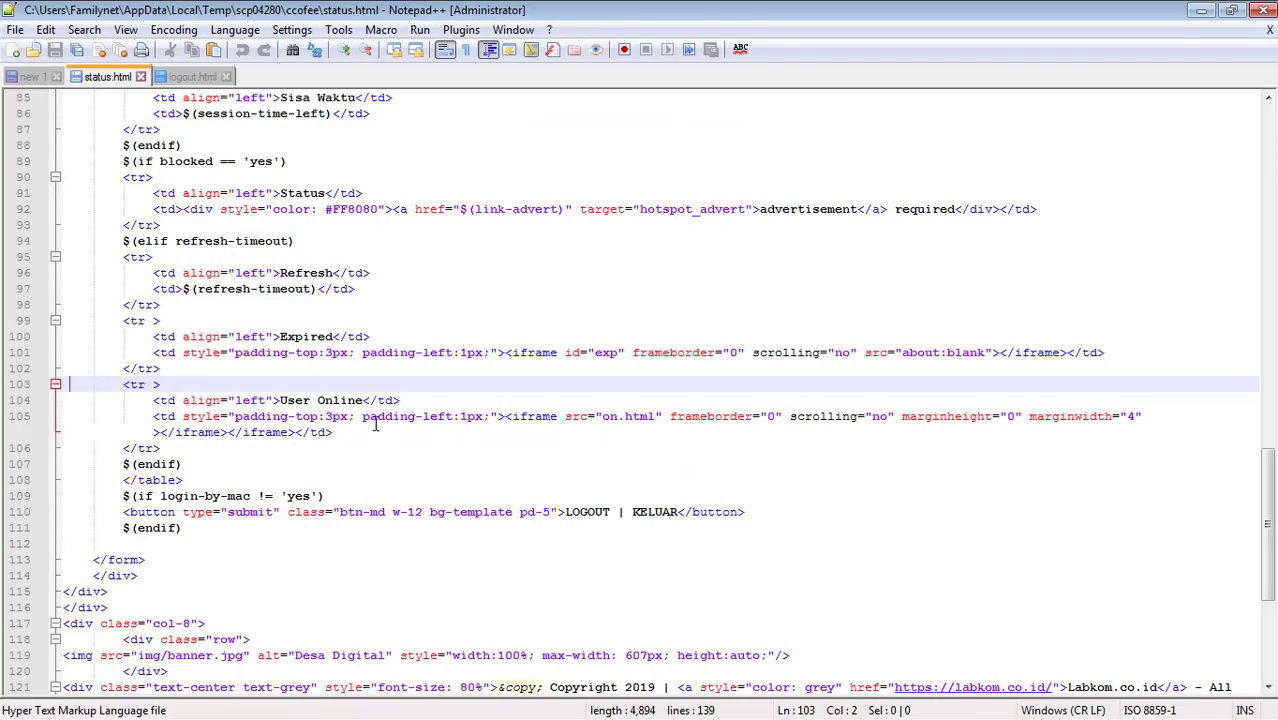
# Step: Replace the on.html iframe in the User Online row of status.html with the copied on.js script tag, keeping it on one line
pyautogui.click(505, 415)
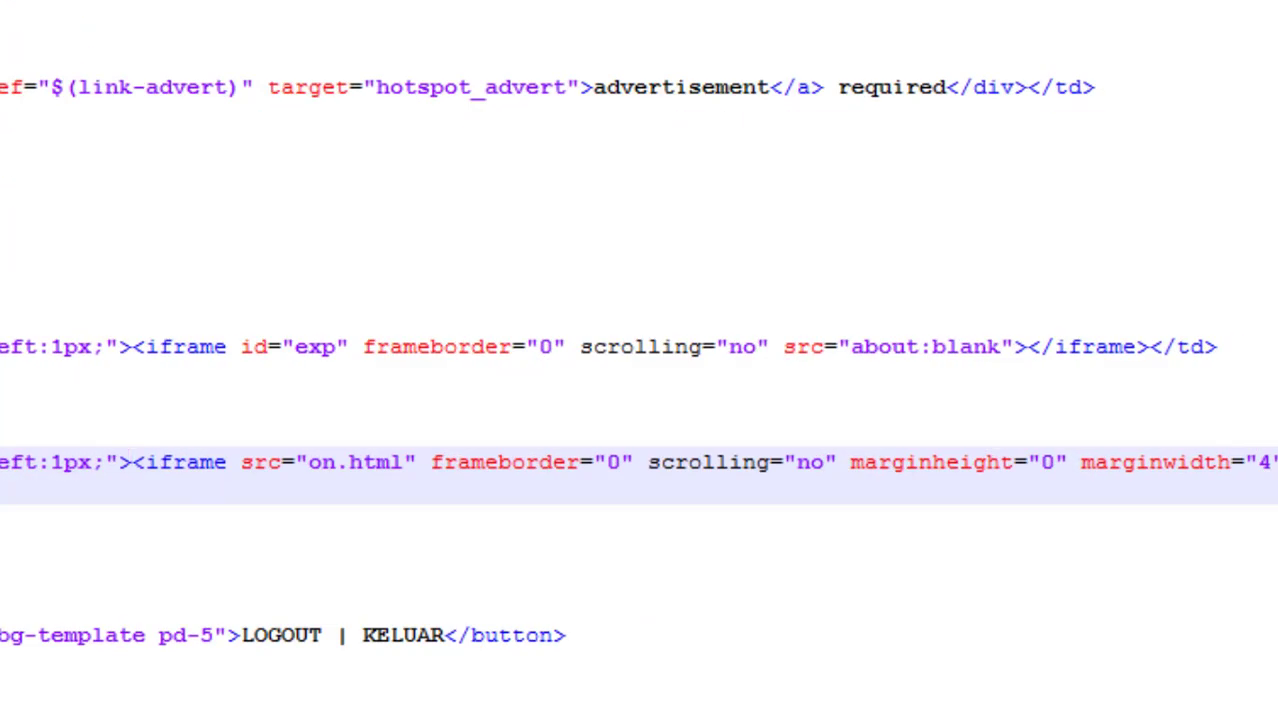
pyautogui.hotkey('shift', 'End')
pyautogui.hotkey('ctrl', 'v')
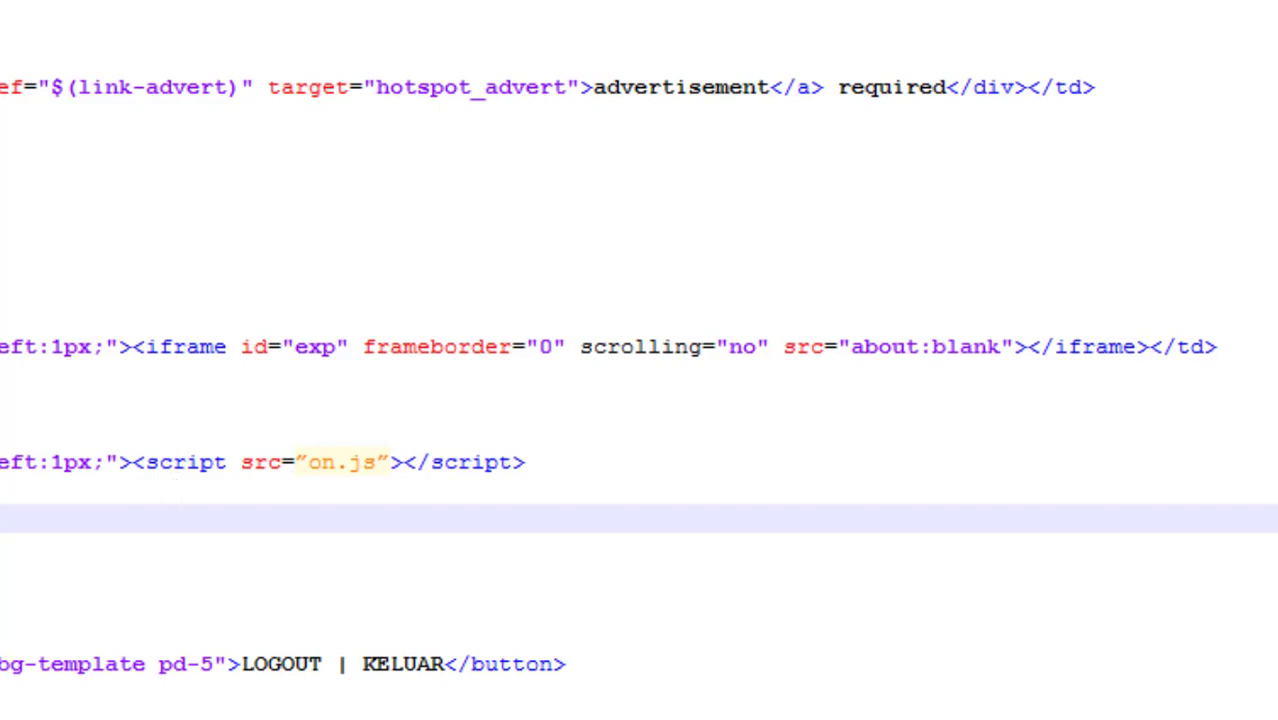
pyautogui.press('BackSpace')
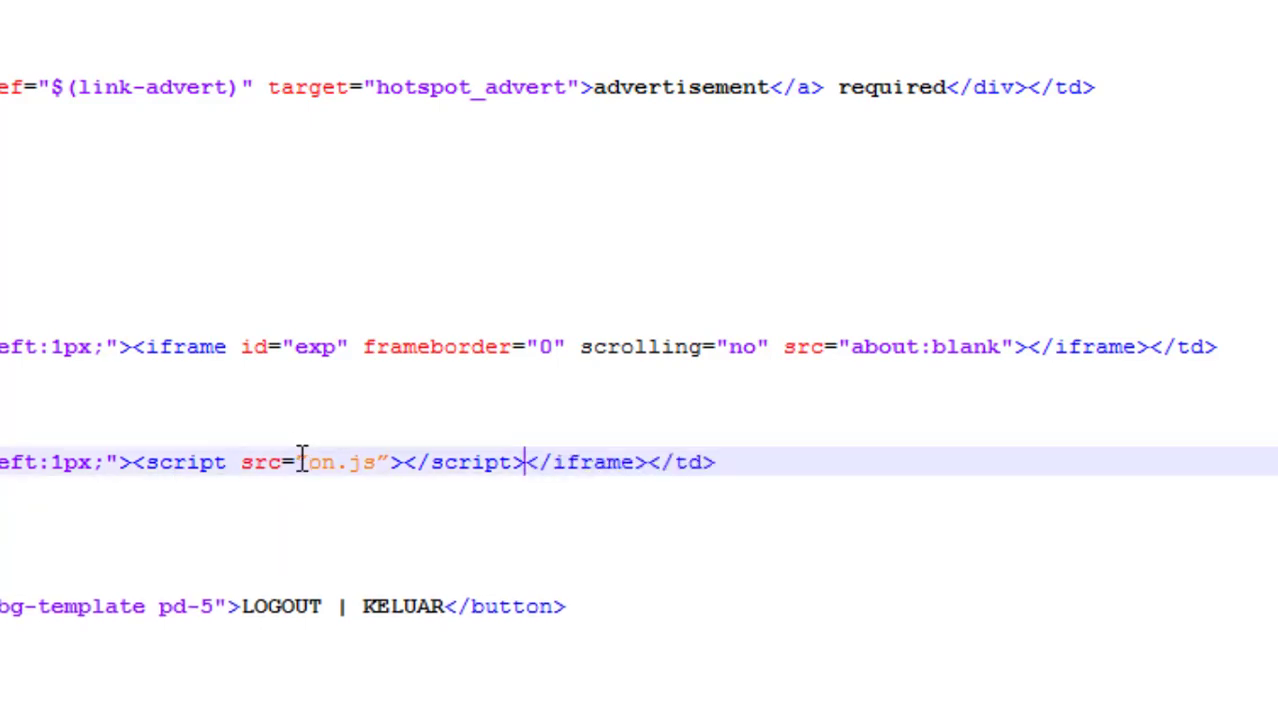
# Step: Replace the curly quotation marks around on.js with straight ones and save status.html
pyautogui.click(301, 461)
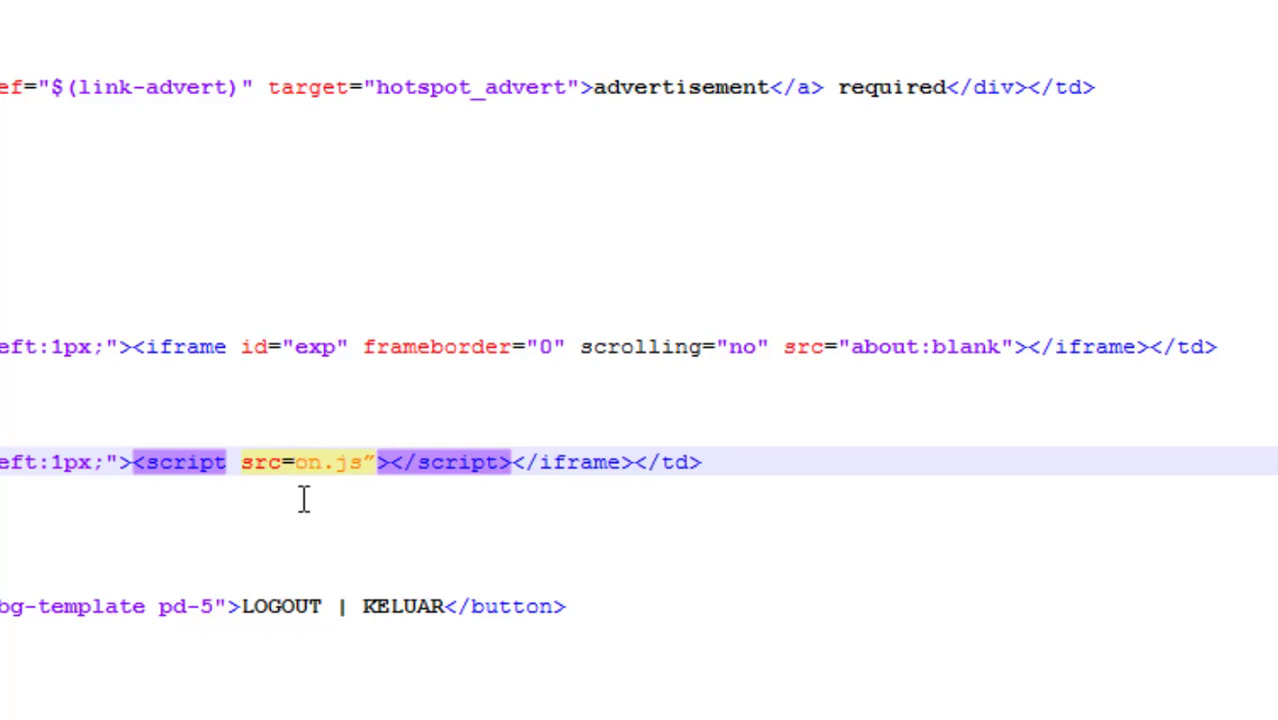
pyautogui.press('Delete')
pyautogui.write('"')
pyautogui.click(375, 463)
pyautogui.press('Delete')
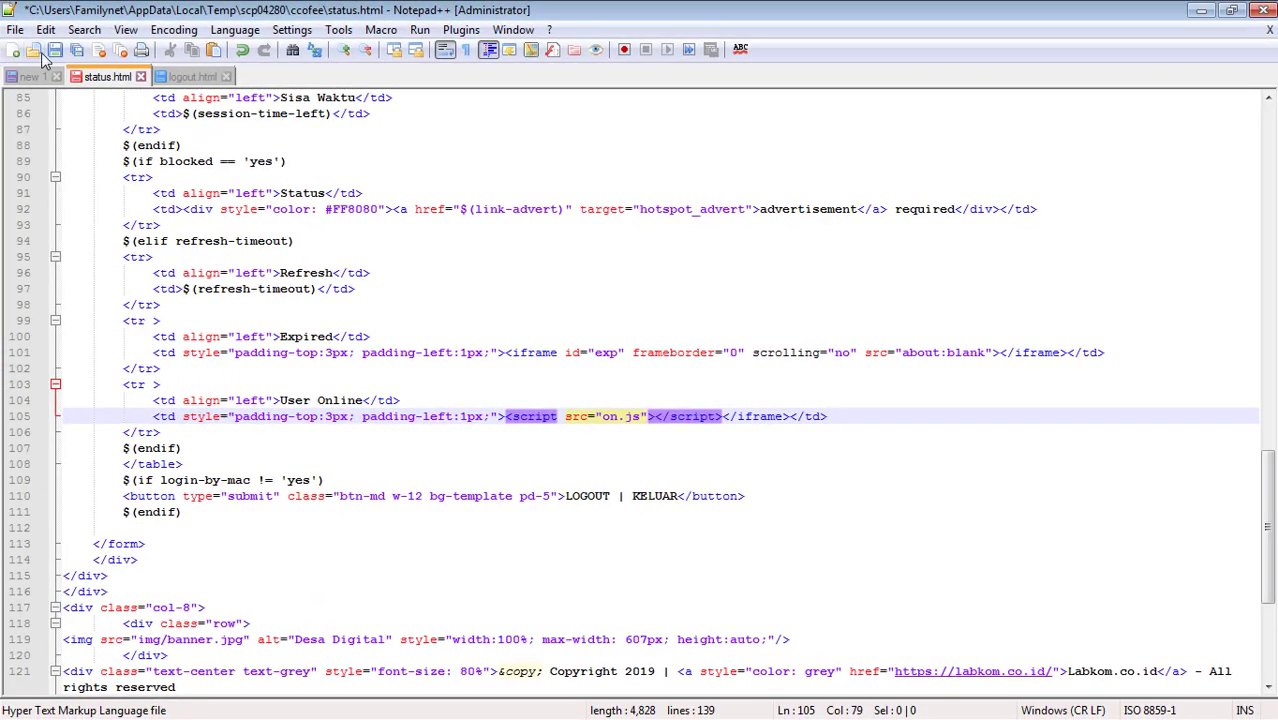
pyautogui.click(55, 49)
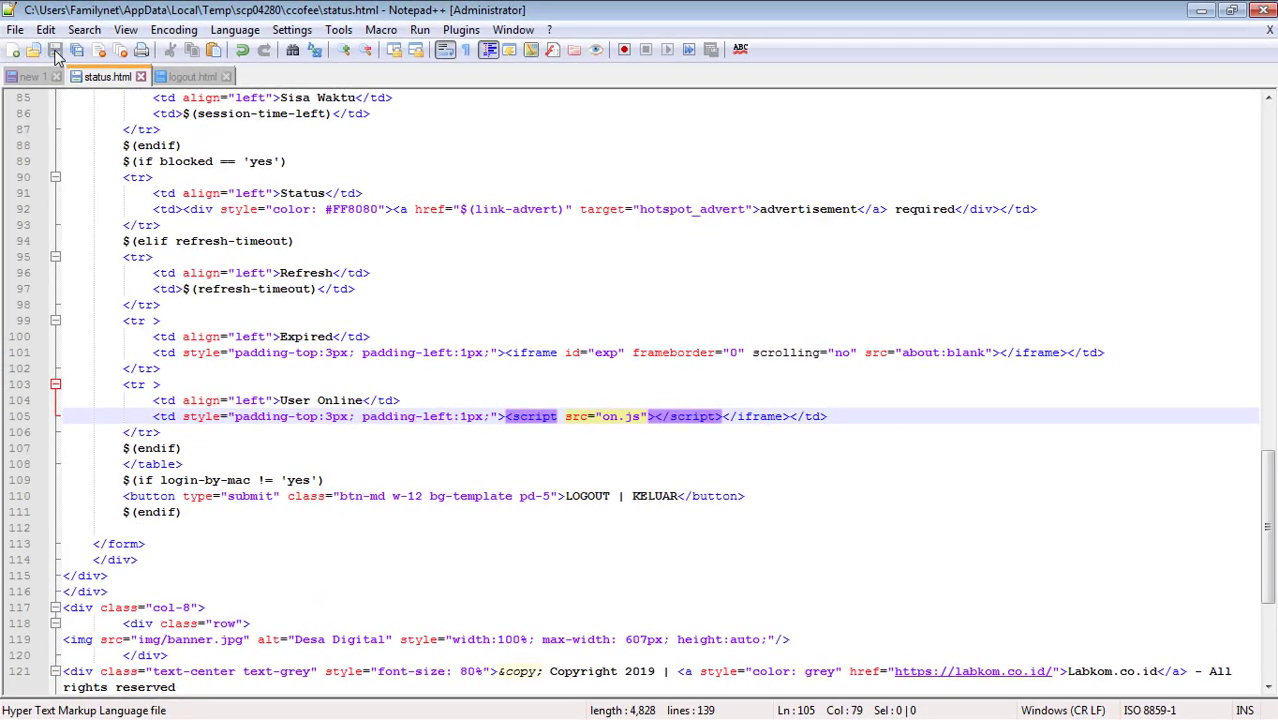
# Step: Delete the leftover </iframe> tag after the on.js script in status.html and copy the complete <script src="on.js"></script> tag
pyautogui.click(505, 417)
pyautogui.keyDown('shift'); pyautogui.click(724, 416); pyautogui.keyUp('shift')
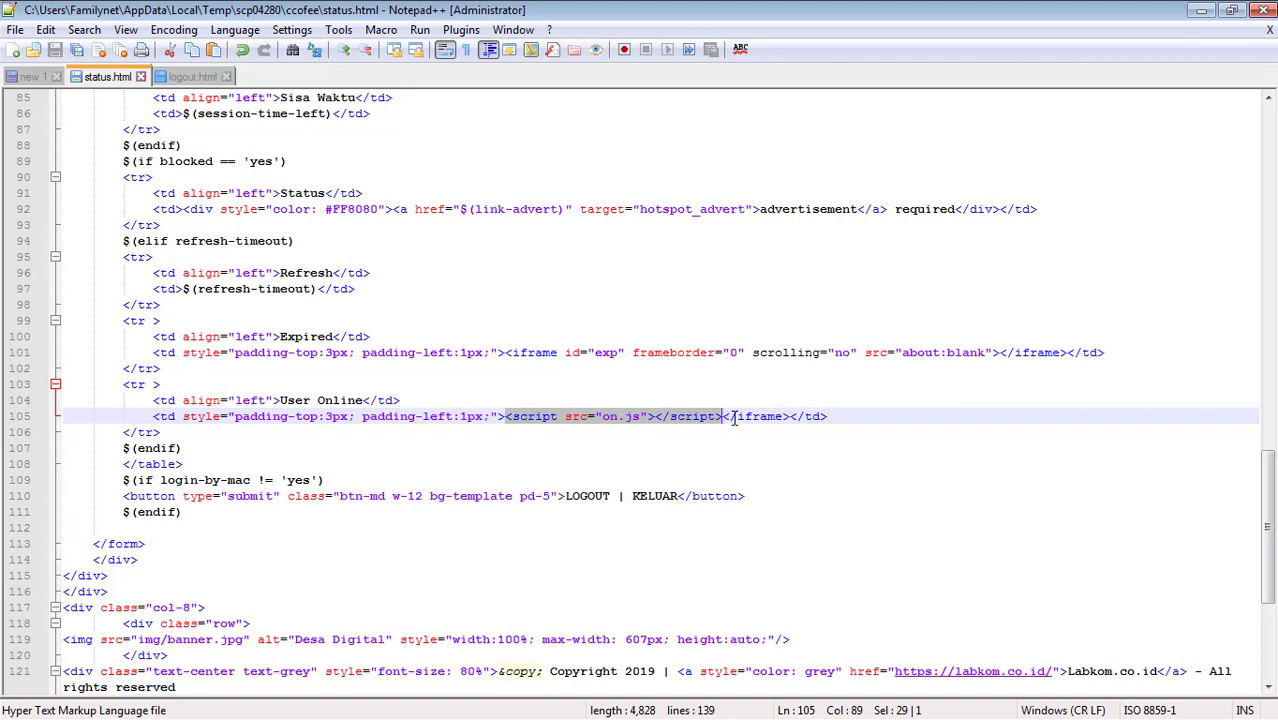
pyautogui.moveTo(790, 417); pyautogui.dragTo(724, 417)
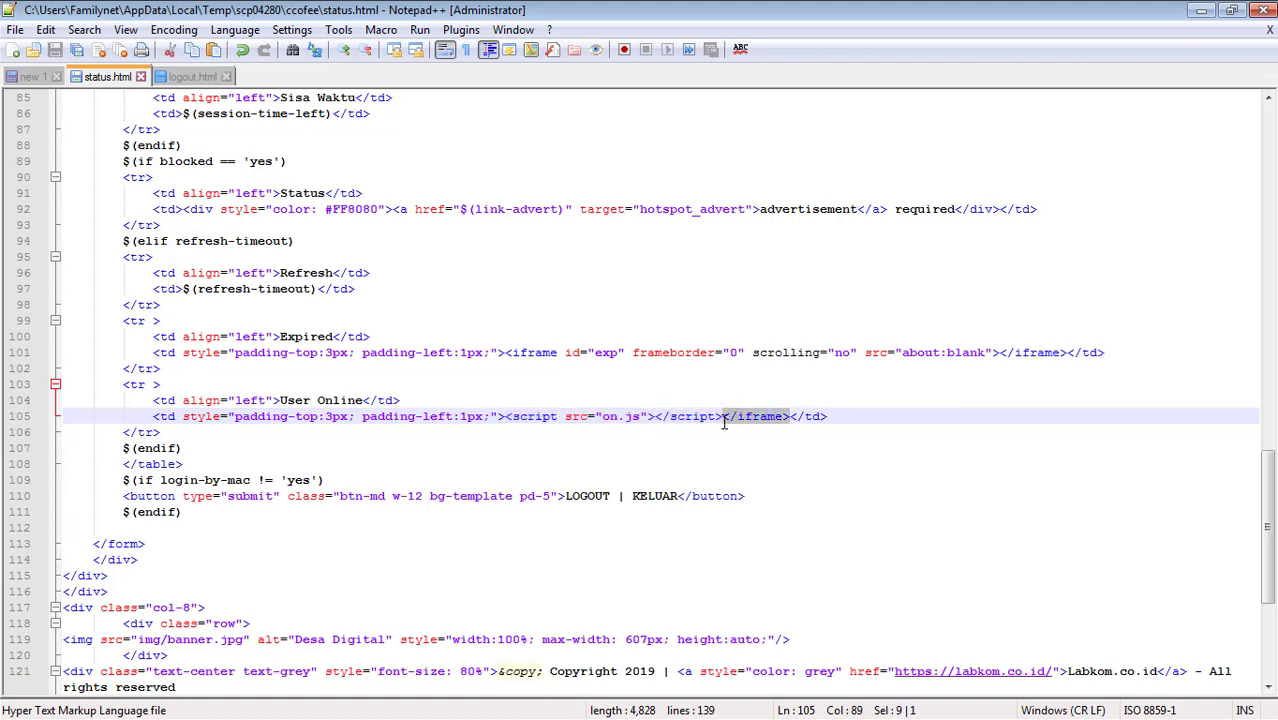
pyautogui.press('Delete')
pyautogui.keyDown('shift'); pyautogui.click(505, 417); pyautogui.keyUp('shift')
pyautogui.hotkey('ctrl', 'c')
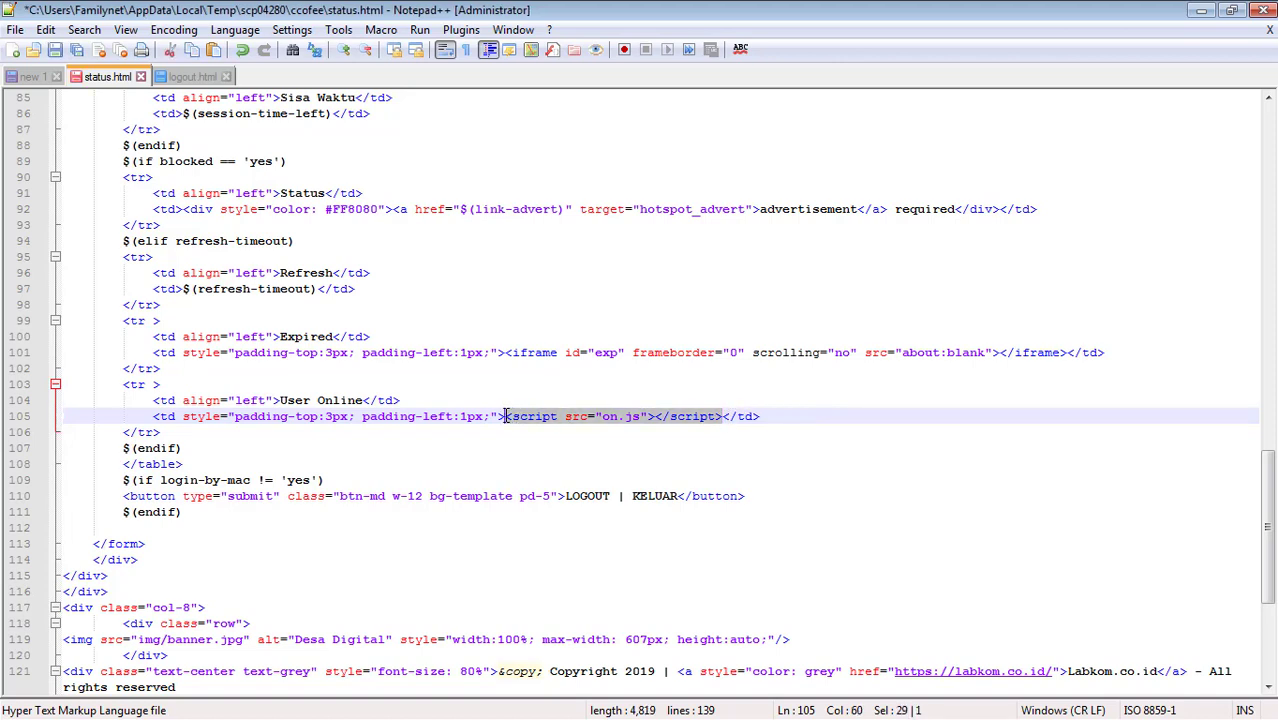
# Step: Replace the on.html iframe and extra closing tag in logout.html's User Online row with the copied script tag, then save logout.html and status.html
pyautogui.click(196, 78)
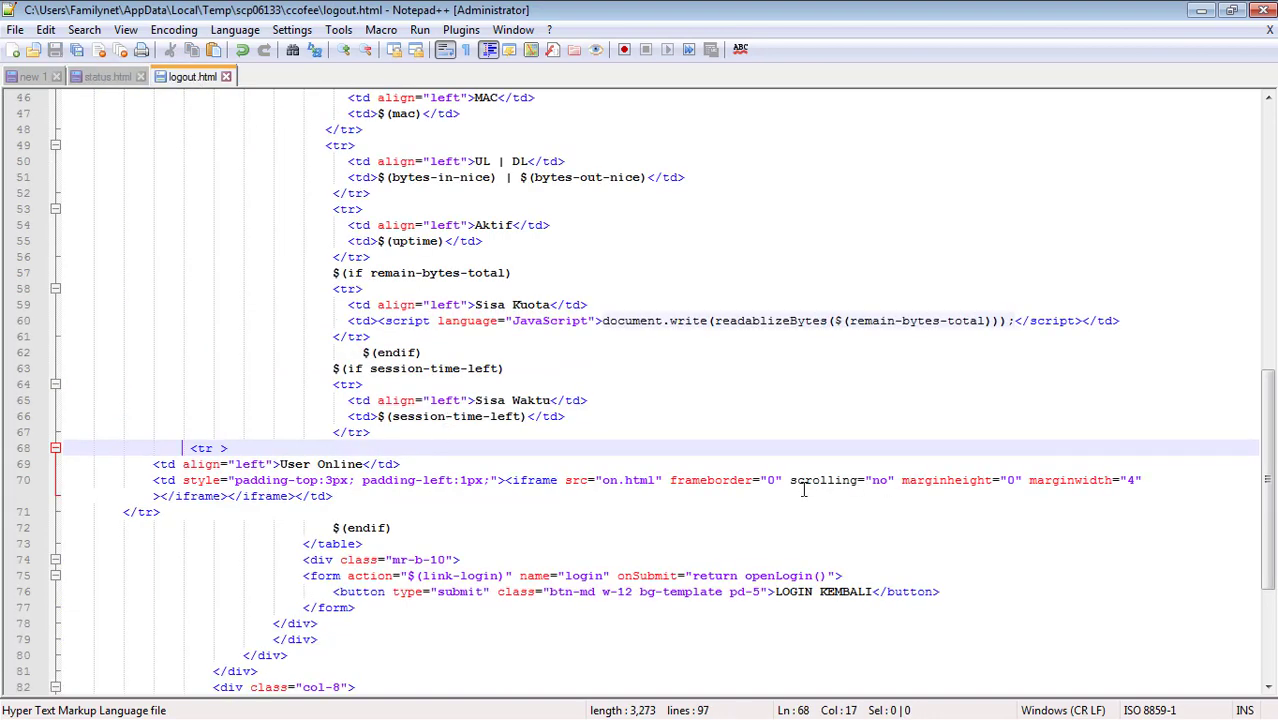
pyautogui.doubleClick(499, 482)
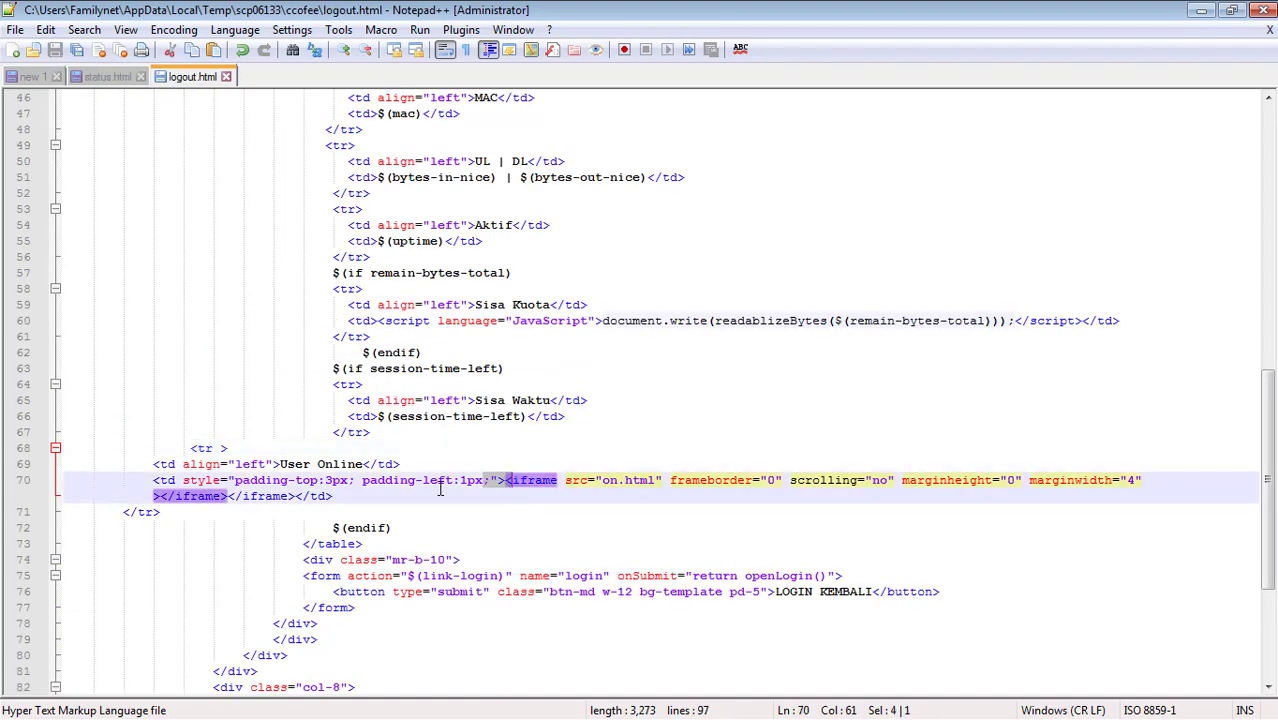
pyautogui.keyDown('shift'); pyautogui.click(229, 497); pyautogui.keyUp('shift')
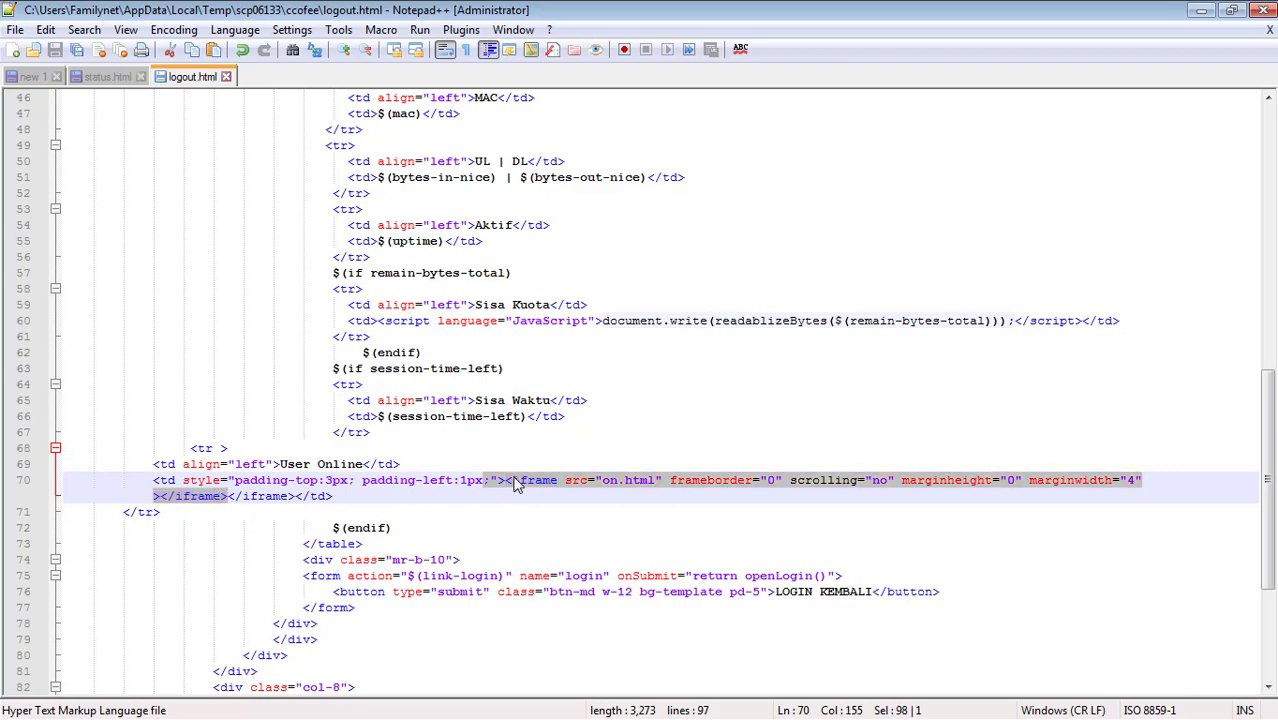
pyautogui.click(476, 482)
pyautogui.keyDown('shift'); pyautogui.click(229, 497); pyautogui.keyUp('shift')
pyautogui.keyDown('shift'); pyautogui.click(295, 497); pyautogui.keyUp('shift')
pyautogui.hotkey('ctrl', 'v')
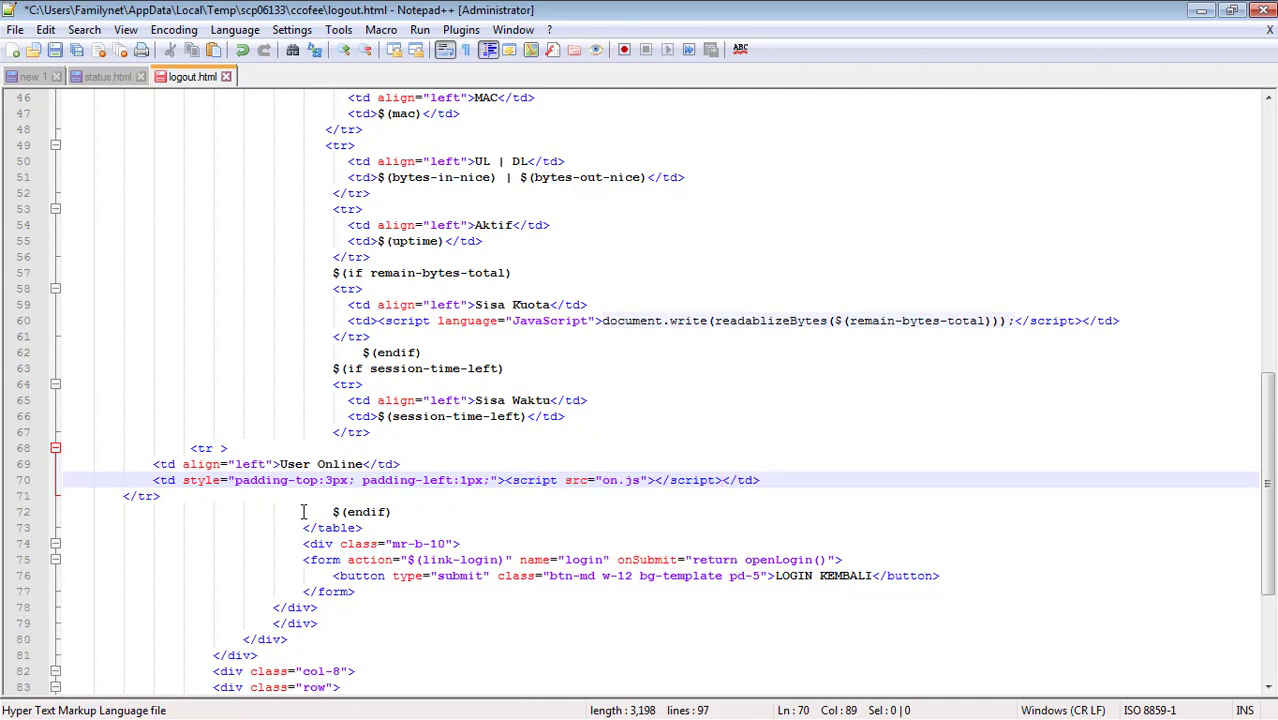
pyautogui.hotkey('ctrl', 's')
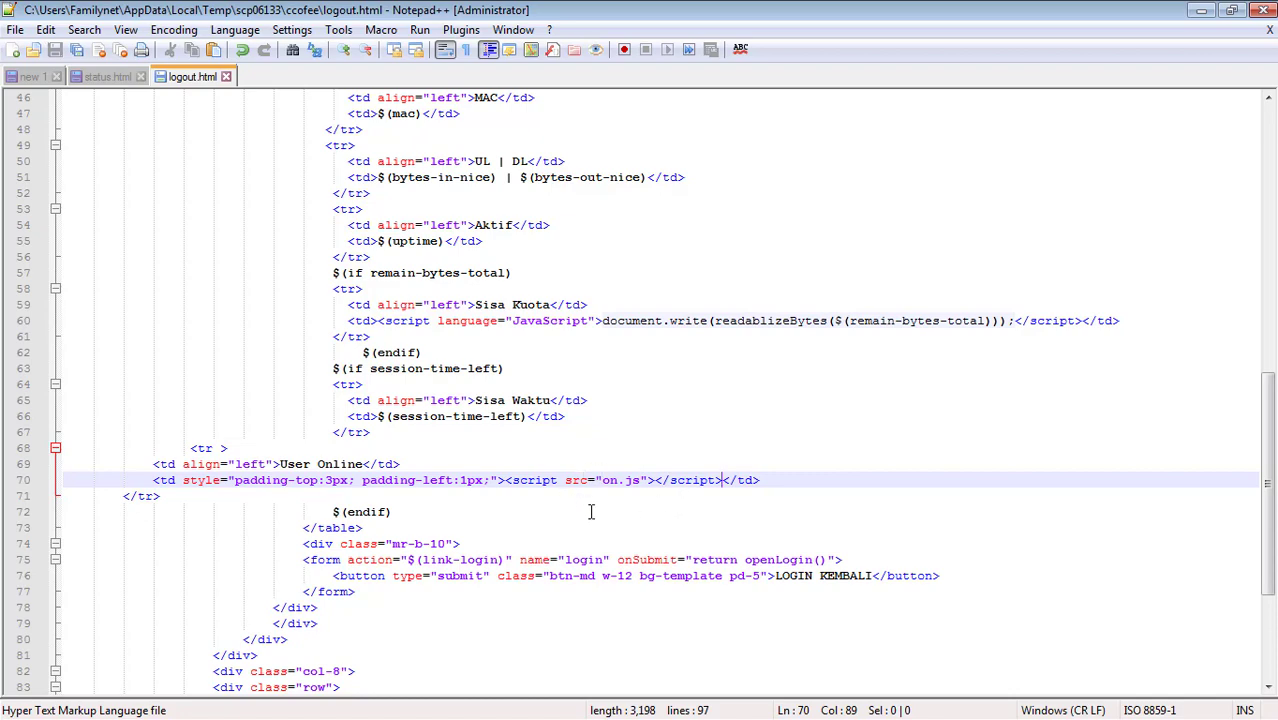
pyautogui.click(110, 79)
pyautogui.hotkey('ctrl', 's')
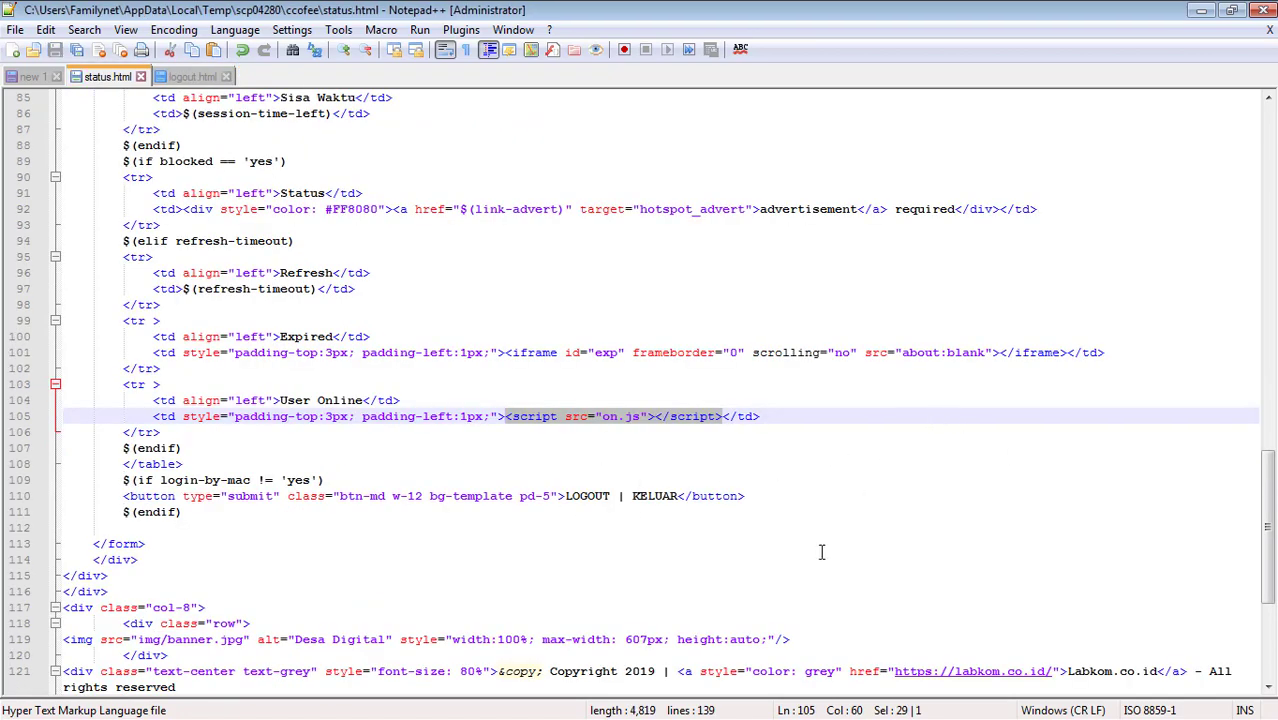